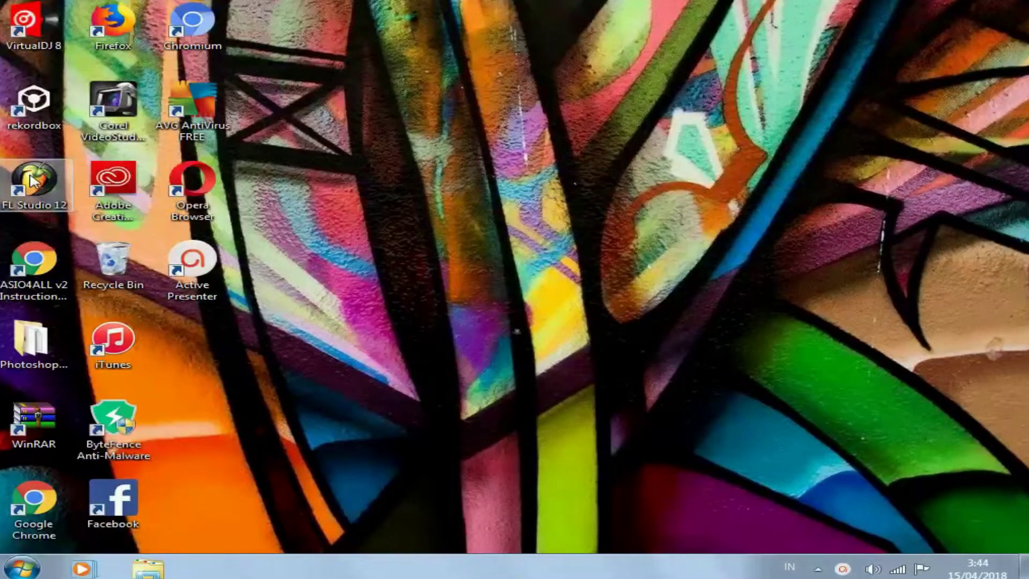
Launch FL Studio 12 from its desktop shortcut and shift the channel rack slightly aside
right_click(34, 180)
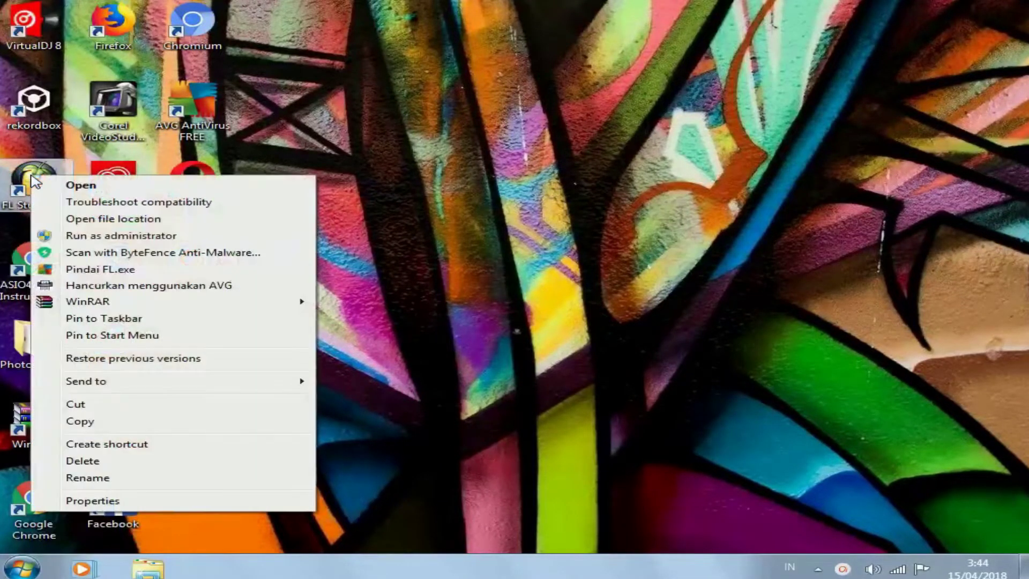
click(65, 185)
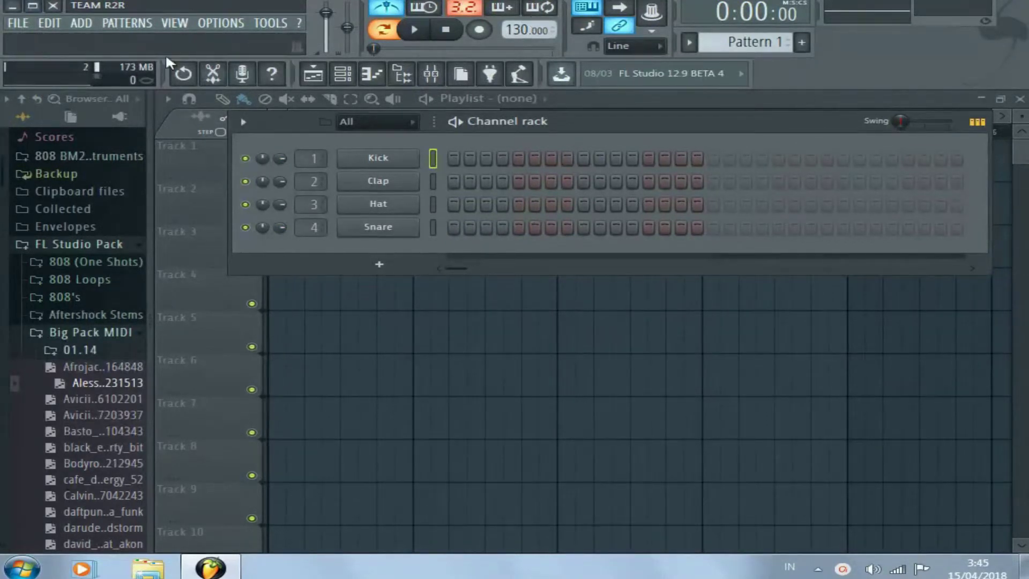
drag(619, 131, 577, 130)
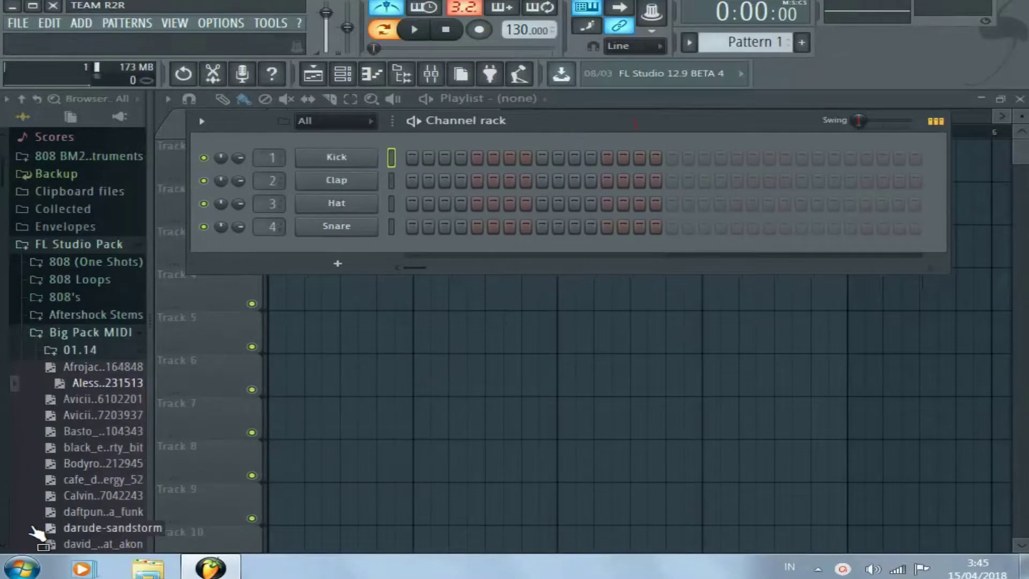
Collapse the 01.14 folder inside Big Pack MIDI in the sample browser
scroll(61, 375, down, 10)
scroll(59, 335, up, 10)
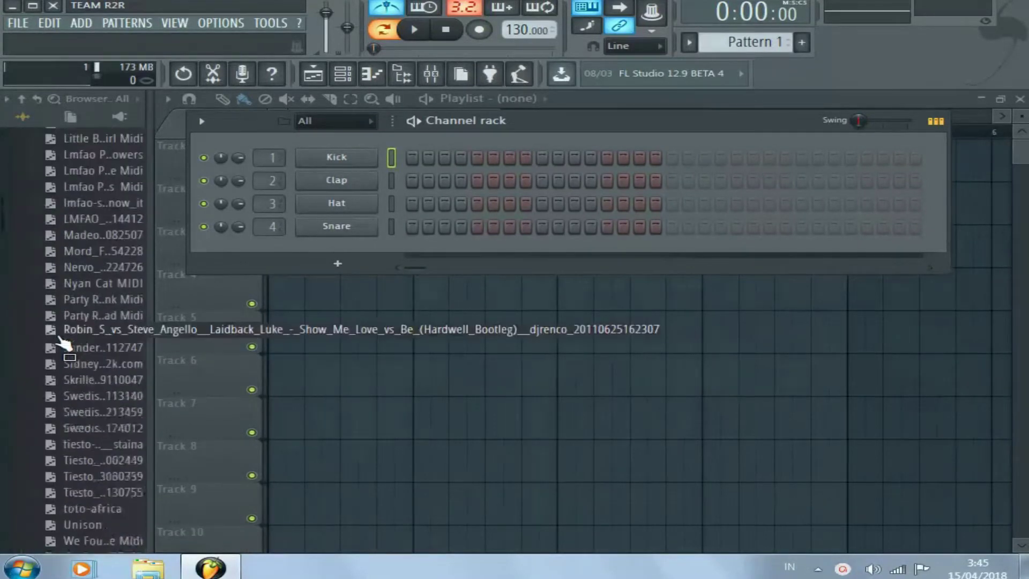
scroll(68, 250, down, 12)
scroll(67, 375, up, 12)
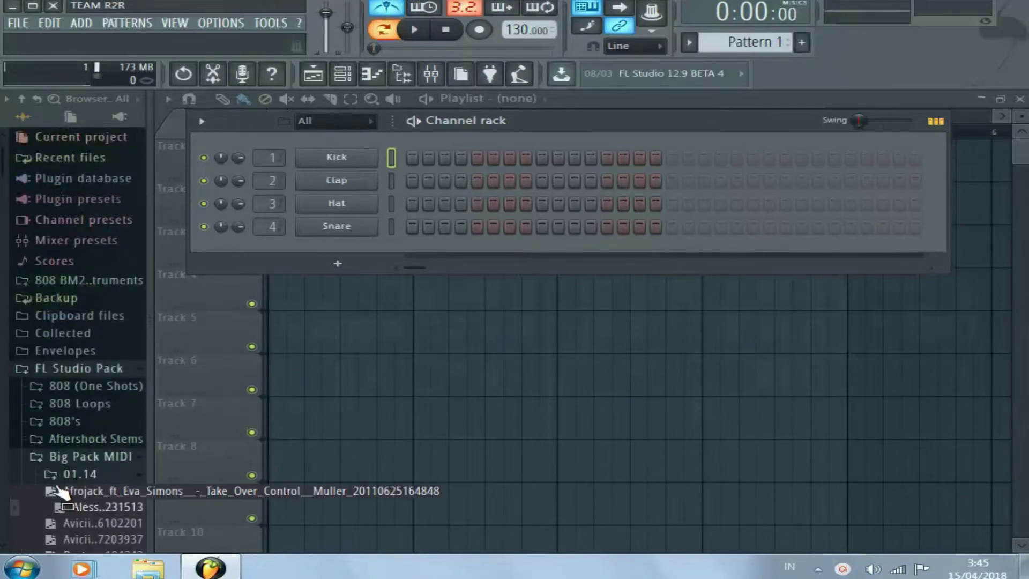
click(135, 475)
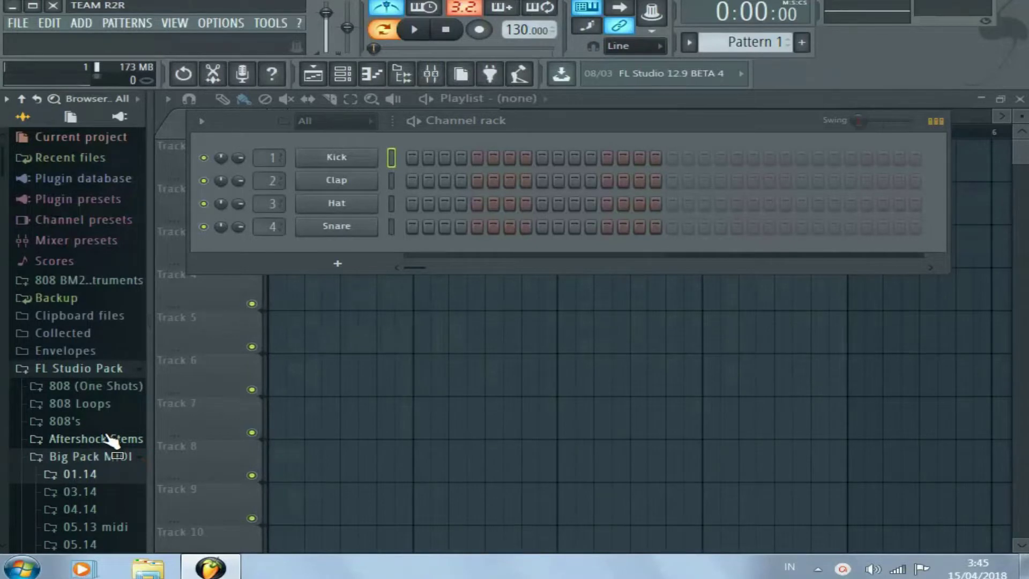
Move the channel rack lower over the playlist, and zoom the playlist out to about 17 bars
drag(518, 126, 424, 229)
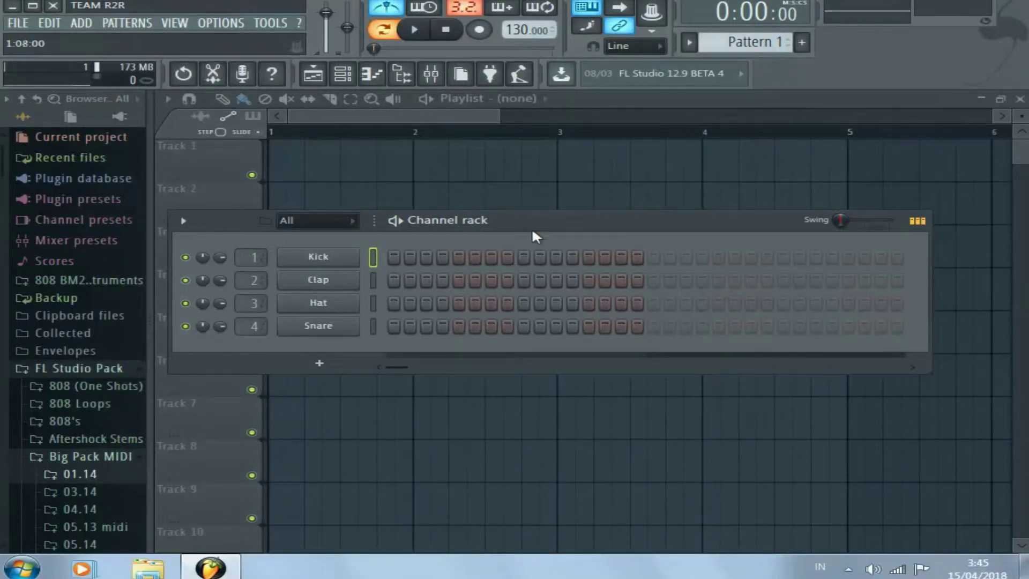
drag(532, 227, 548, 299)
drag(500, 117, 911, 121)
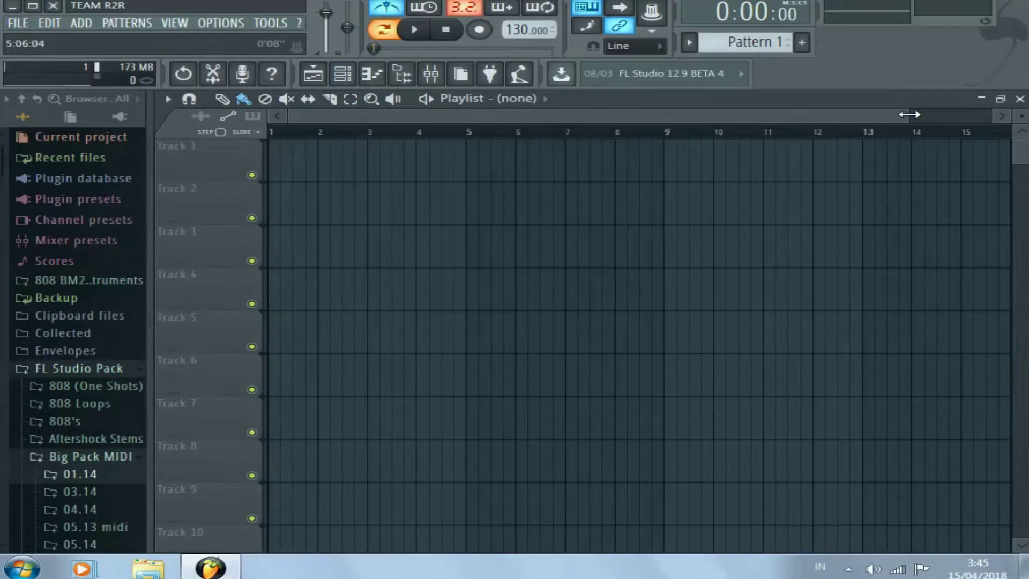
drag(910, 114, 991, 114)
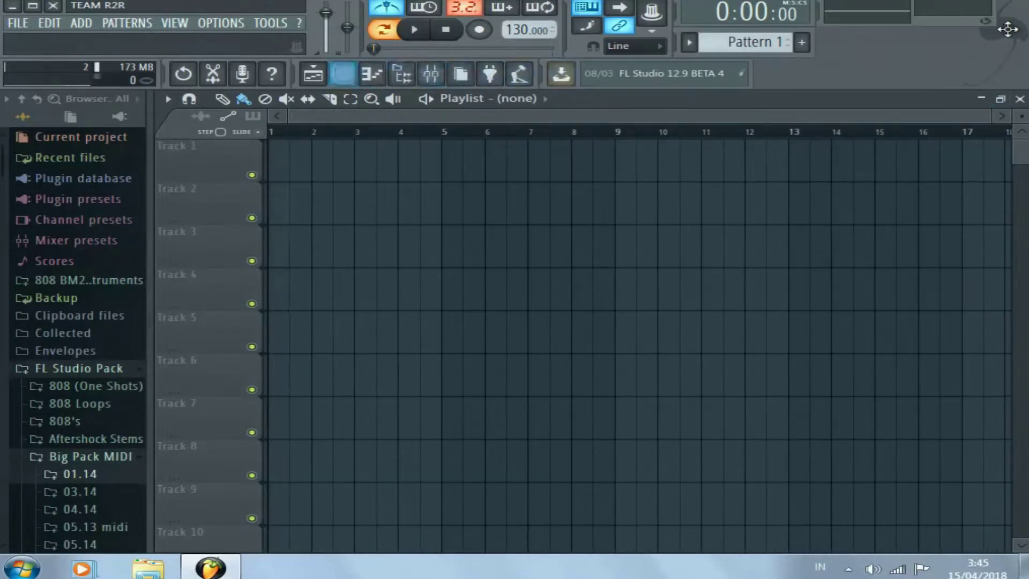
Bring the channel rack back into view and place it over the playlist's first tracks
click(372, 74)
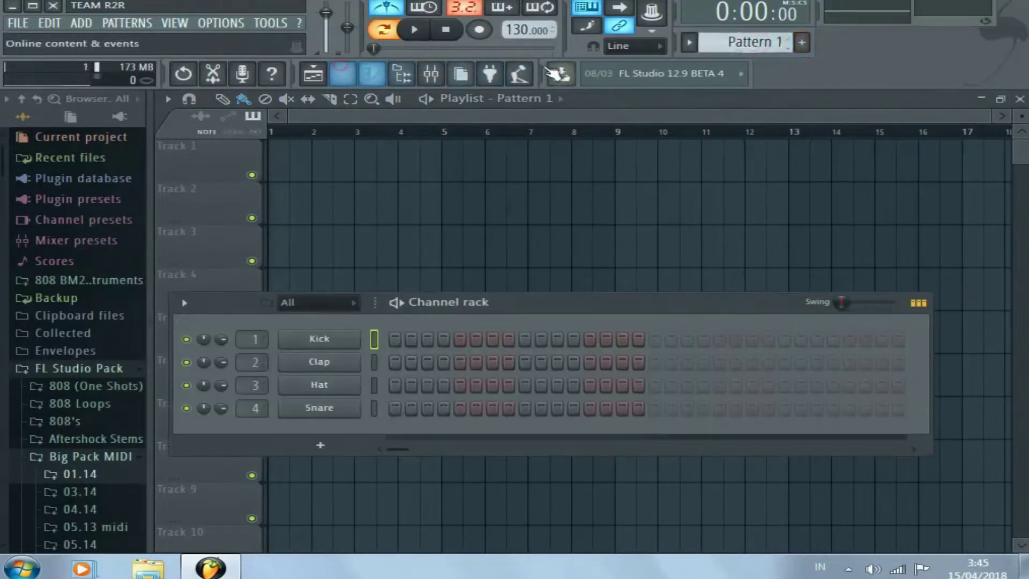
drag(641, 301, 642, 86)
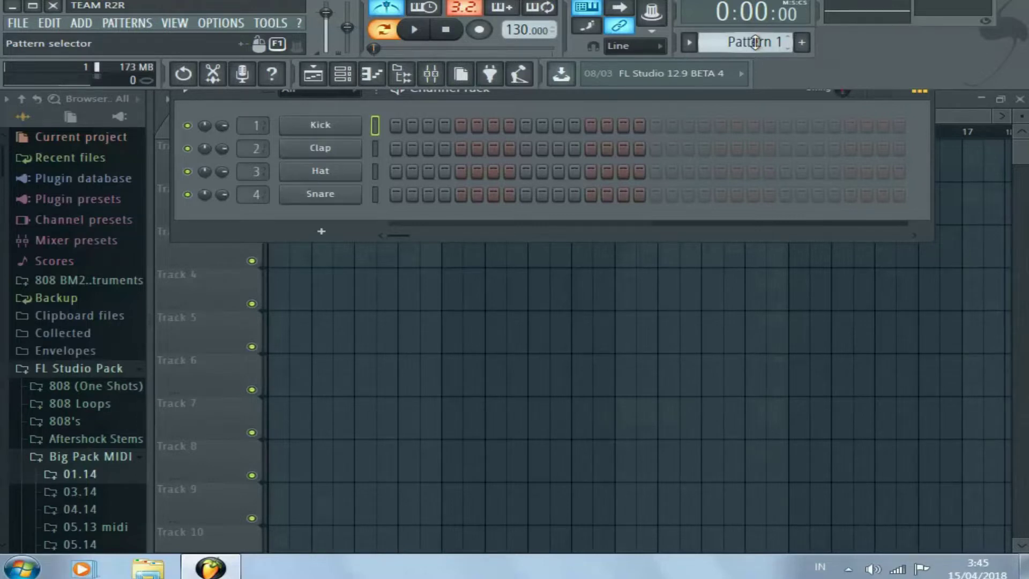
scroll(755, 42, down, 1)
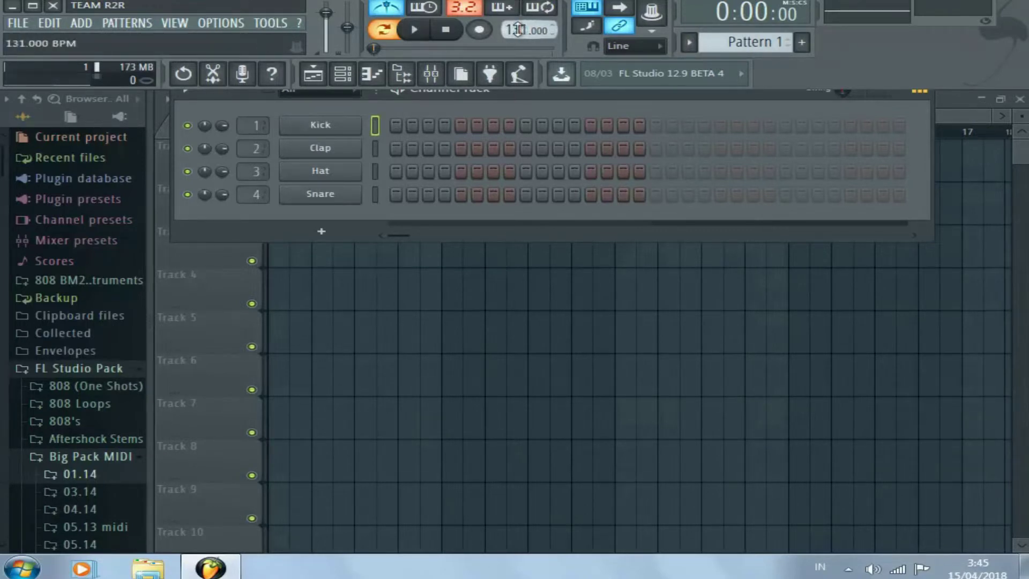
drag(617, 90, 623, 153)
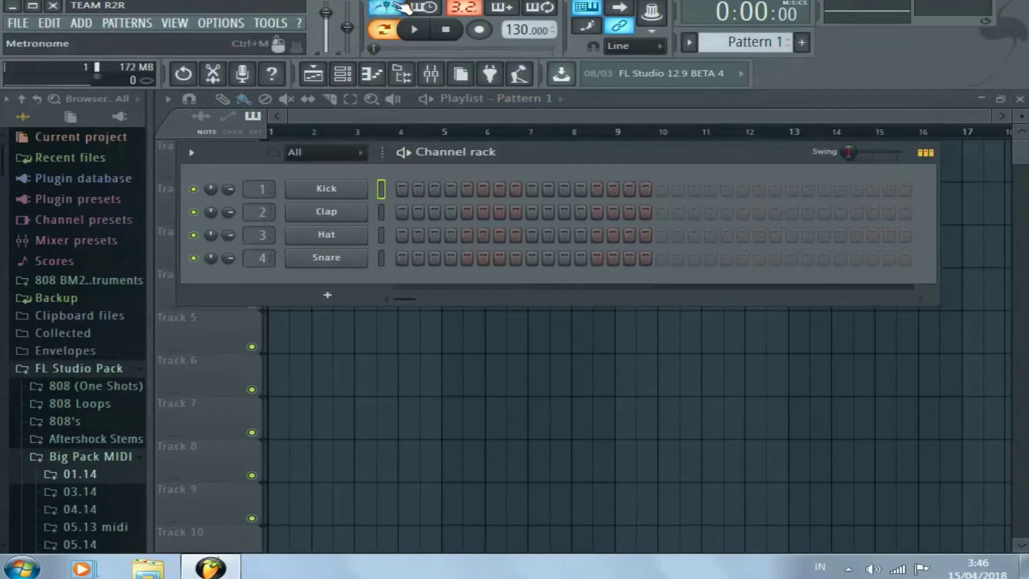
Play the empty pattern and audition the Hi-hat, Tick, Beep and Cowbell metronome sounds in turn
key(space)
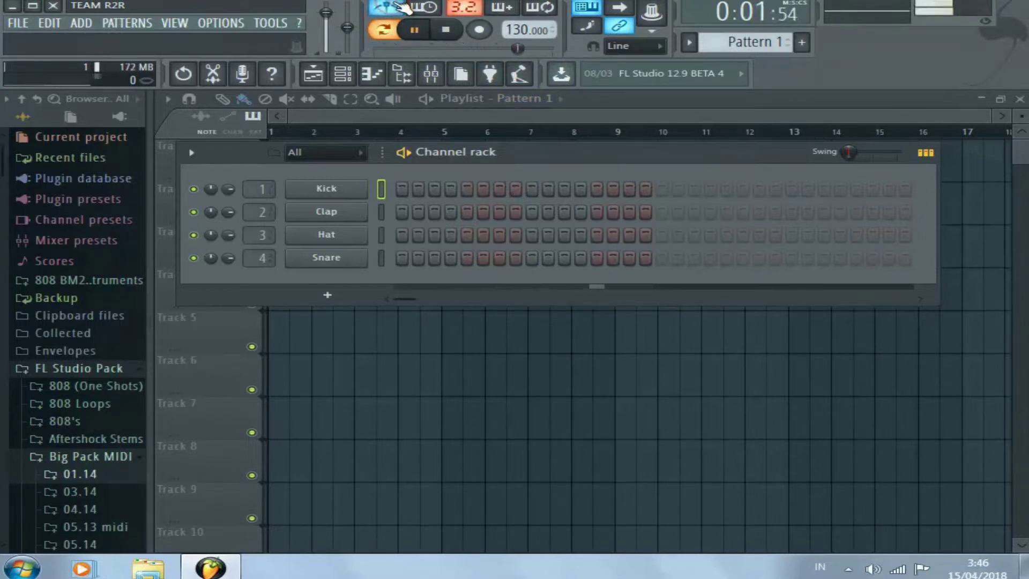
right_click(403, 7)
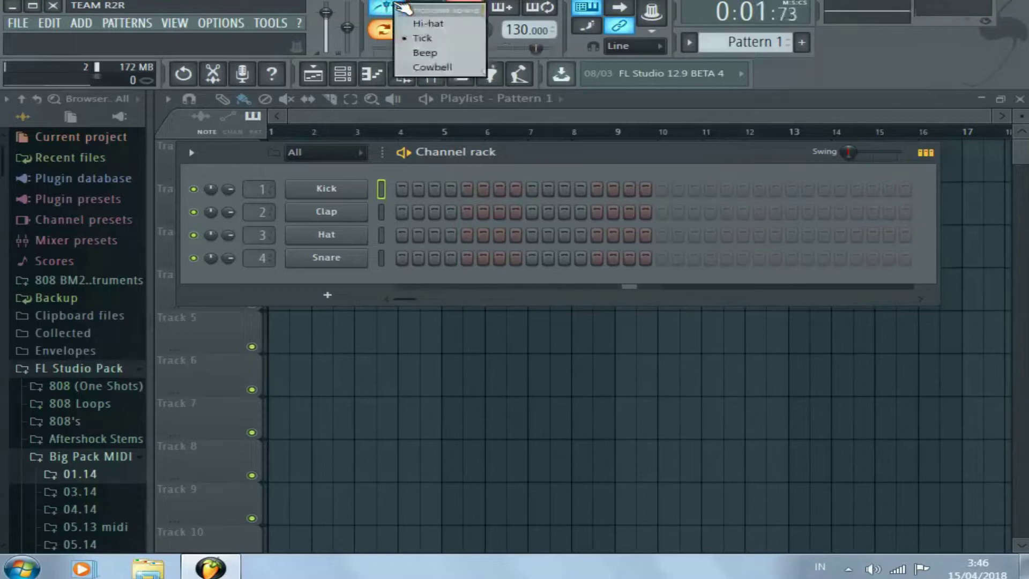
click(426, 56)
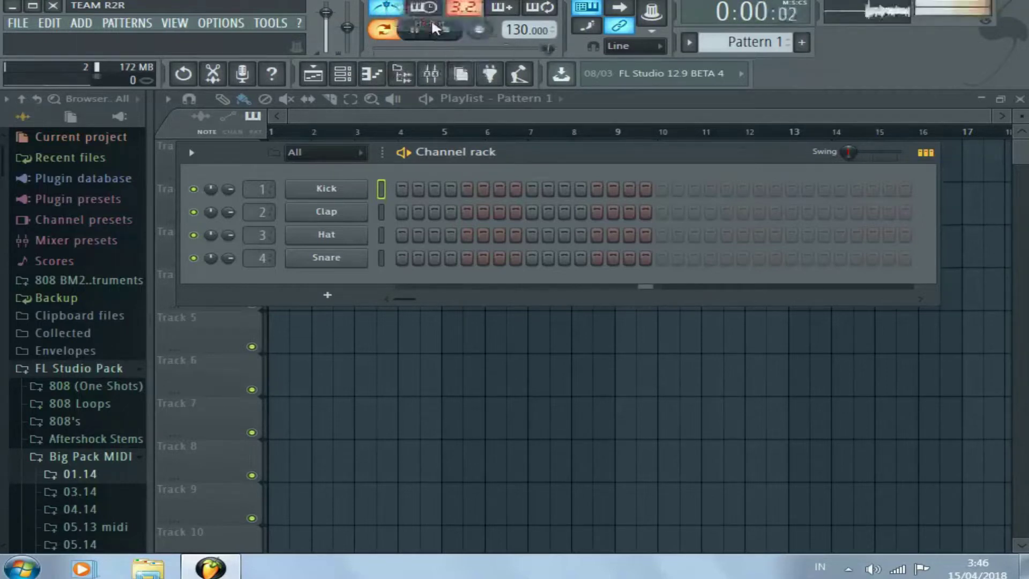
right_click(387, 8)
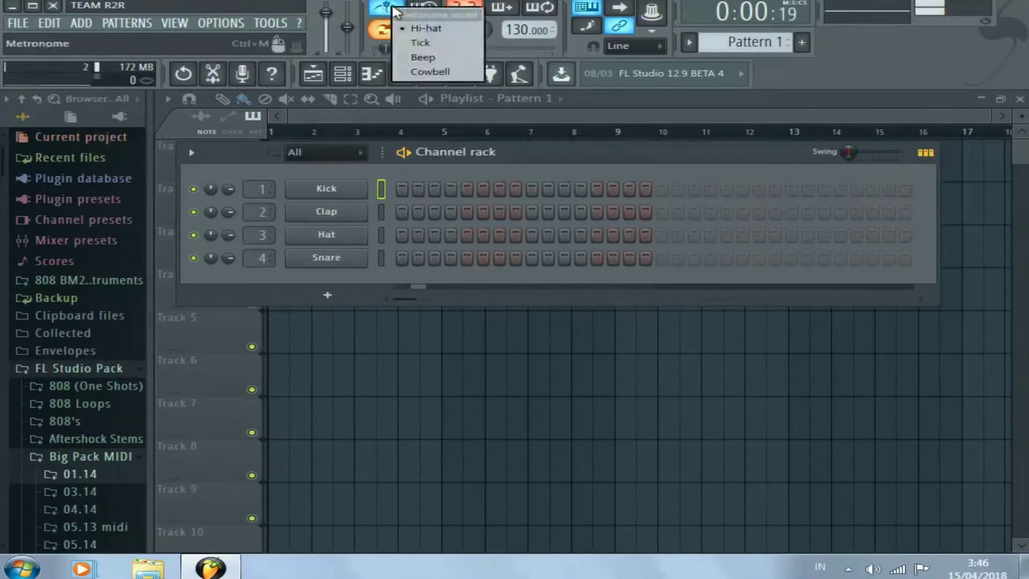
click(417, 44)
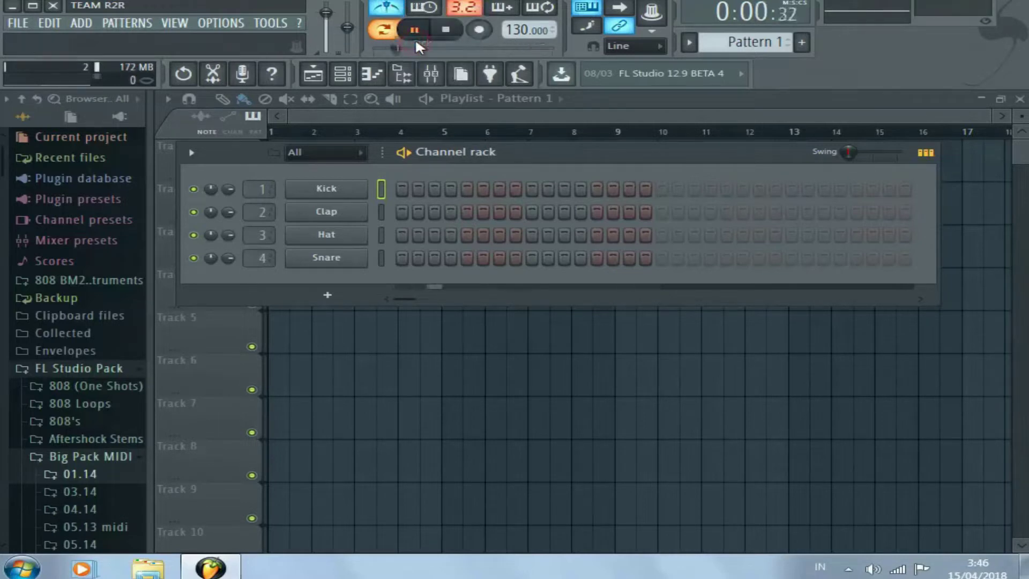
right_click(387, 8)
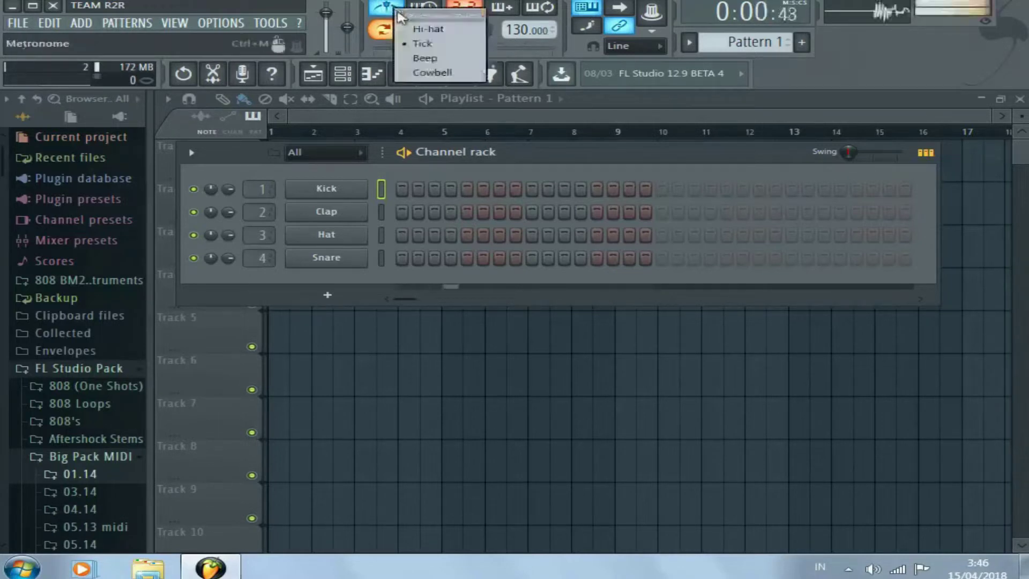
click(424, 55)
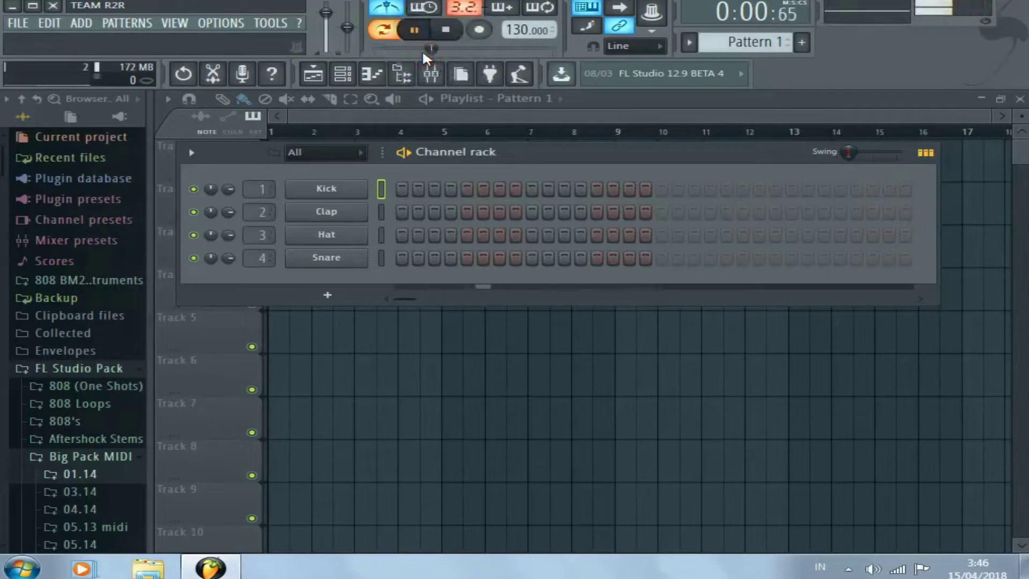
right_click(387, 7)
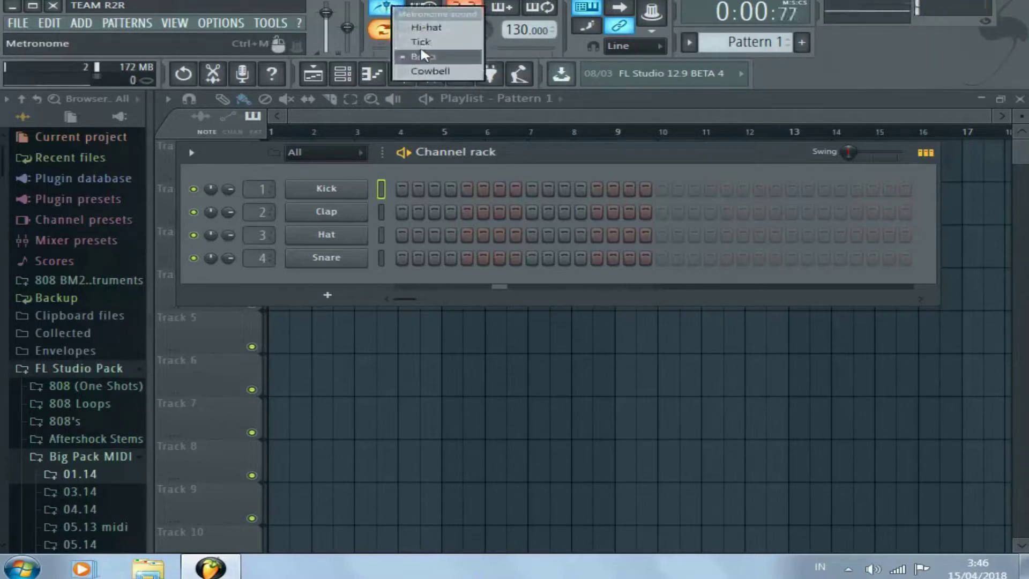
click(426, 71)
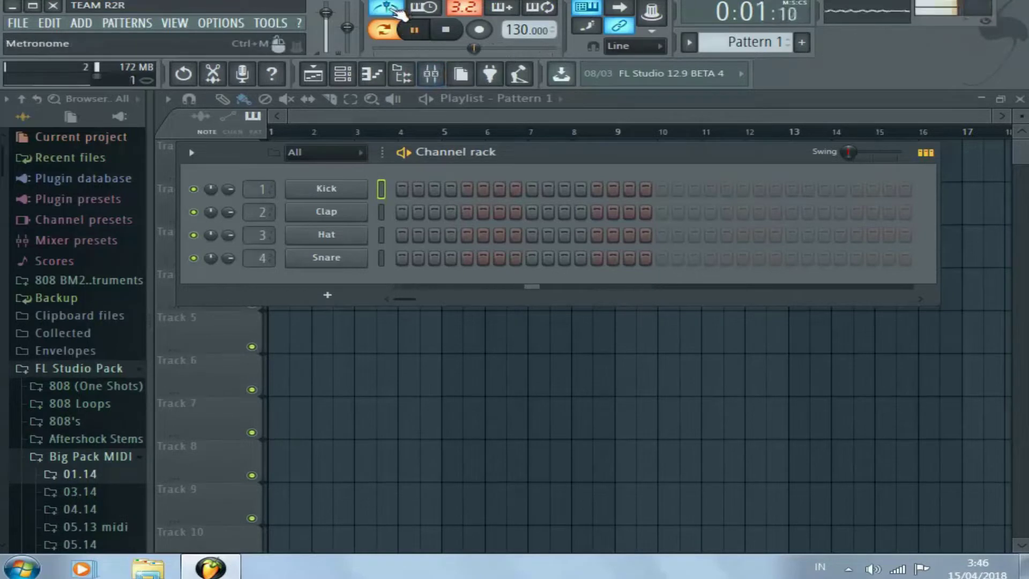
Set the metronome sound to Tick and stop playback
right_click(387, 8)
click(419, 45)
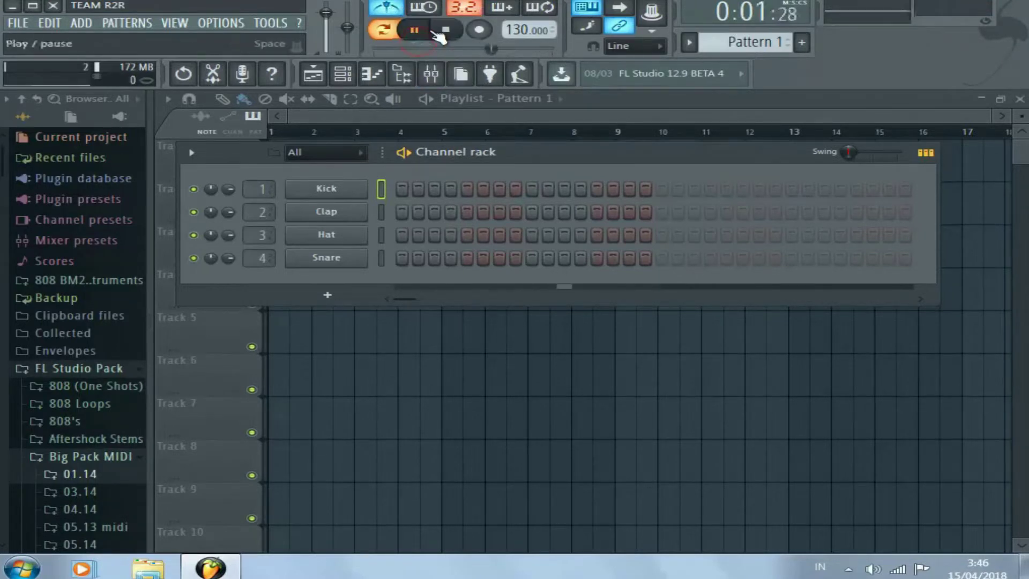
key(space)
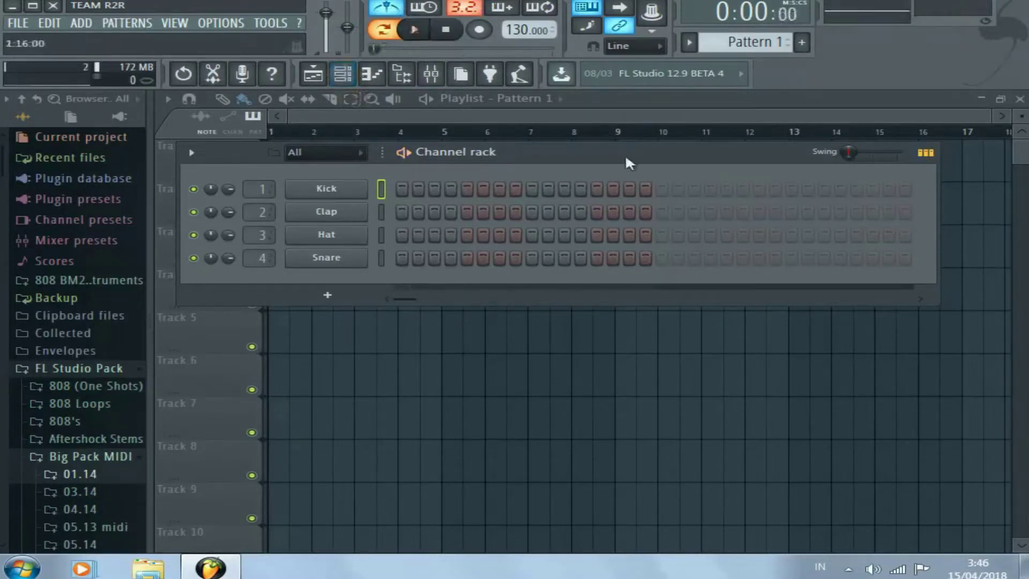
Move the channel rack lower and expand the Kicks folder of the Drums (..eAudio) pack under Packs
drag(625, 153, 667, 242)
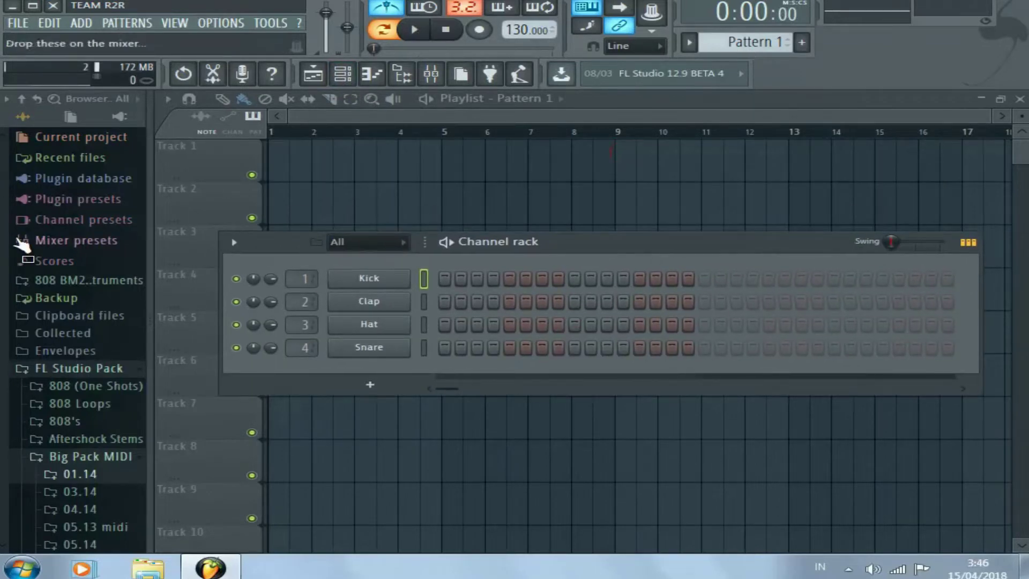
drag(2, 166, 3, 521)
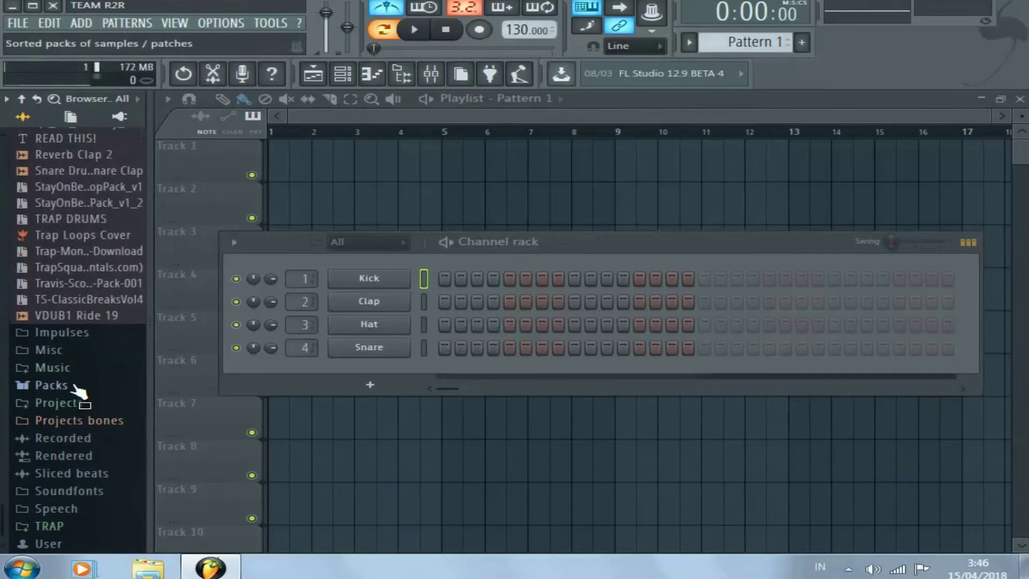
click(72, 388)
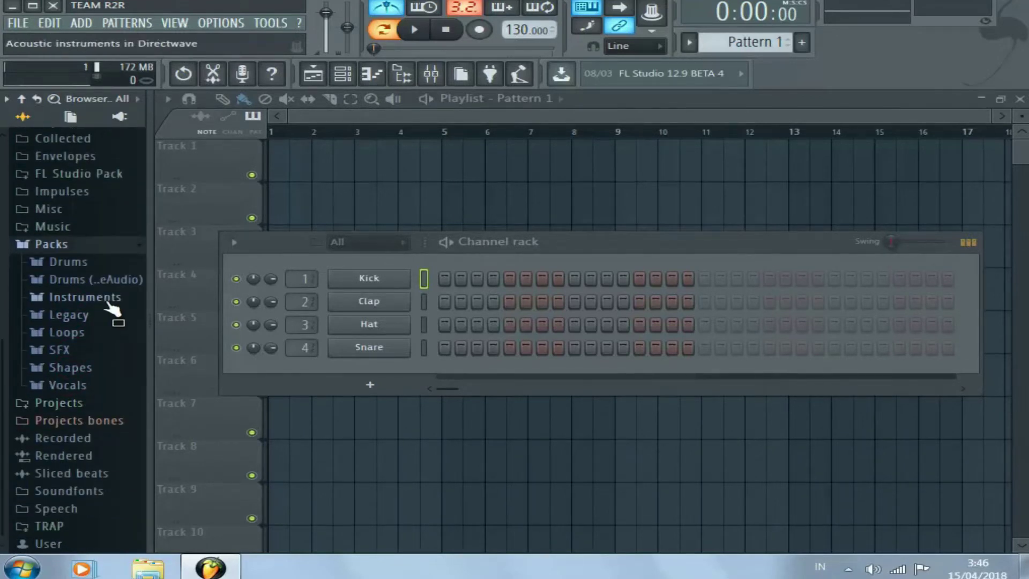
click(88, 267)
scroll(91, 298, down, 3)
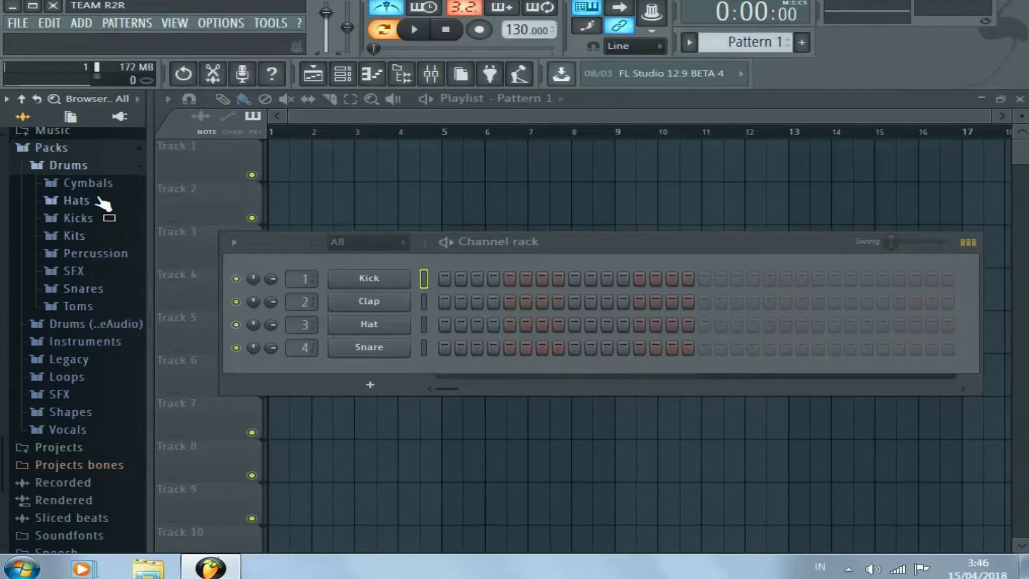
click(102, 324)
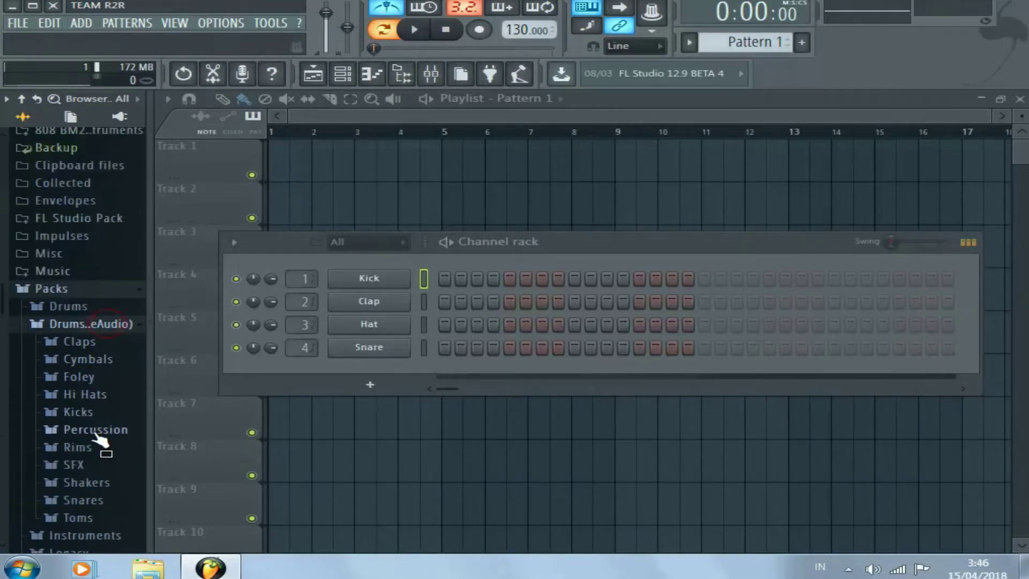
click(107, 412)
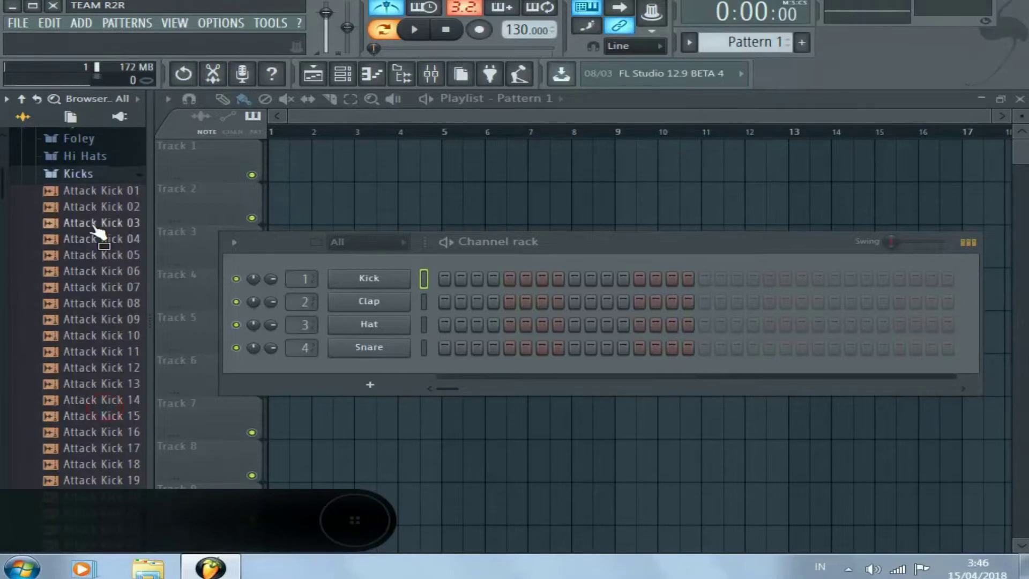
Audition Attack Kick 01, 02 and 03, and replace the Kick channel's sample with Attack Kick 03
click(105, 208)
click(116, 191)
click(111, 207)
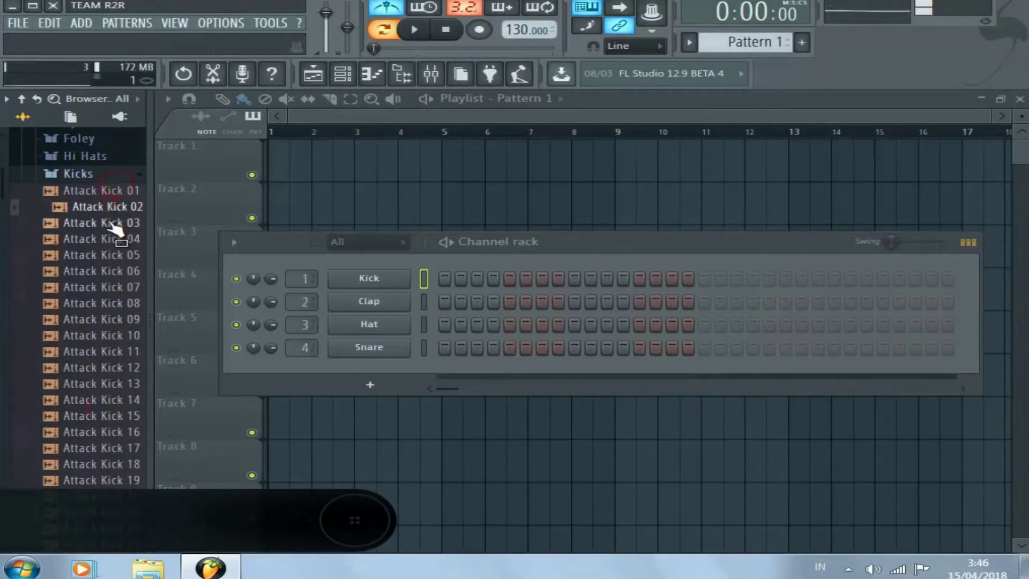
click(112, 223)
click(130, 207)
click(128, 223)
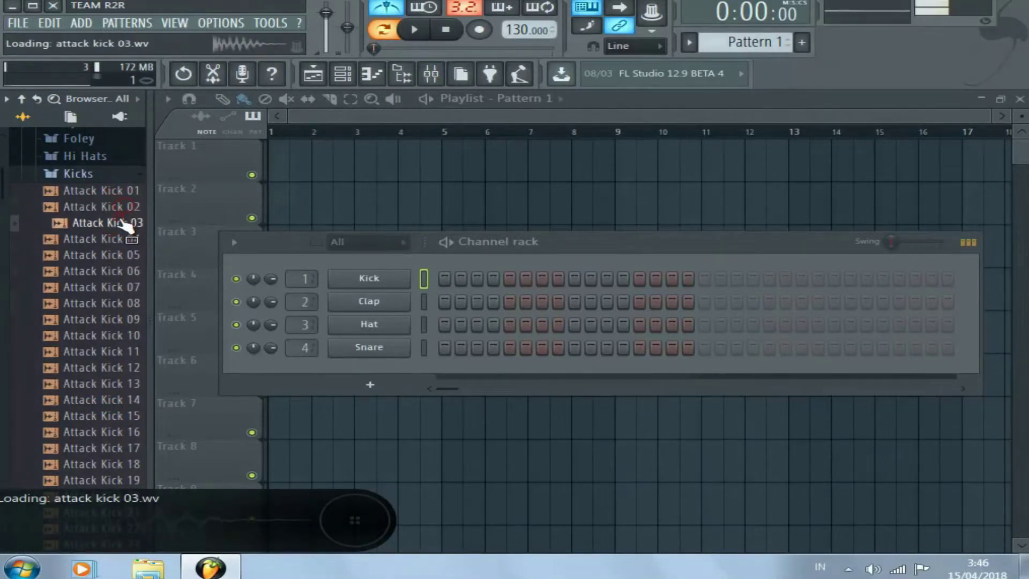
drag(123, 224, 386, 279)
Expand the Snares folder of the Drums (..eAudio) pack
scroll(62, 378, down, 20)
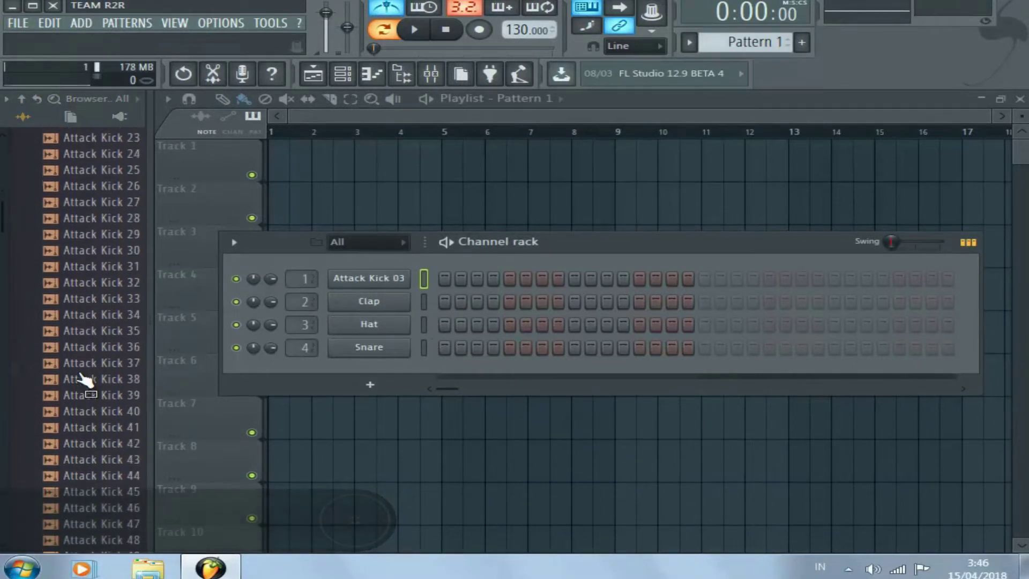
scroll(86, 376, down, 20)
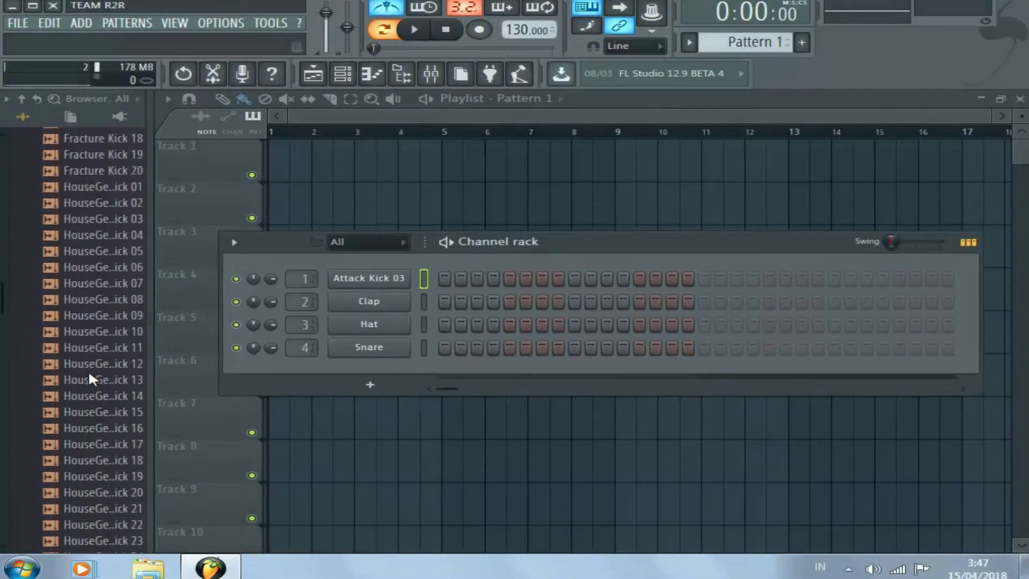
scroll(90, 378, down, 20)
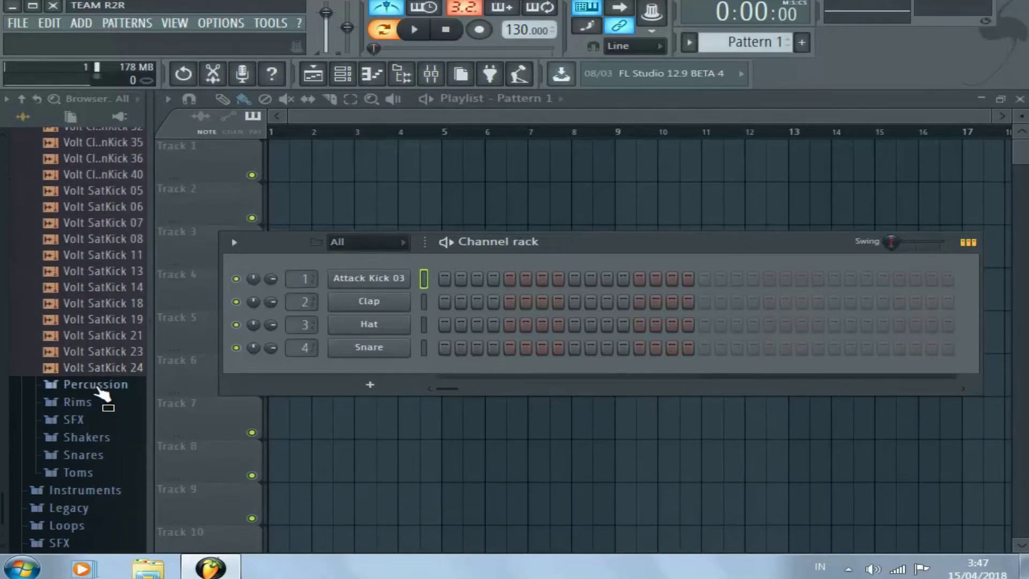
click(105, 454)
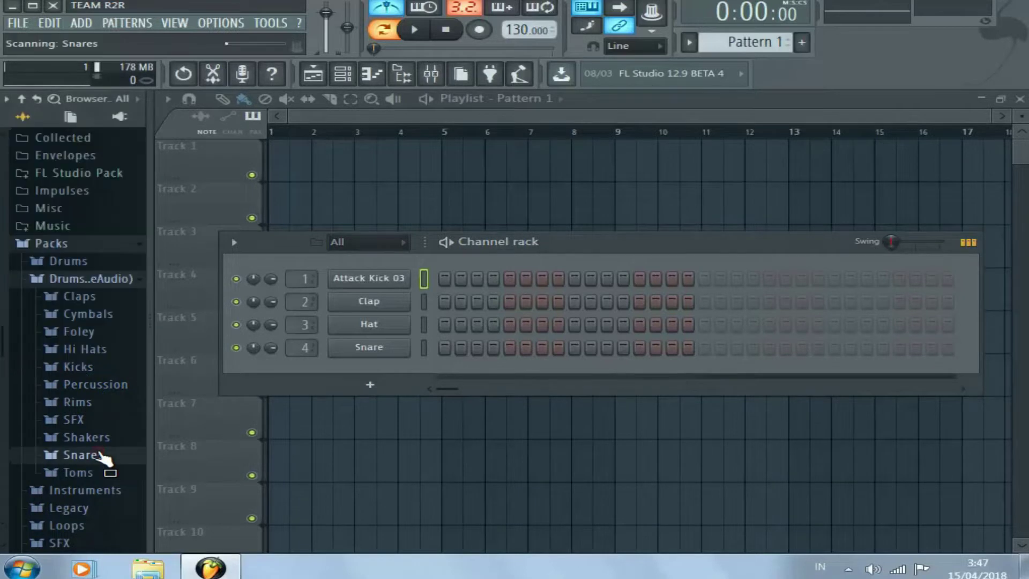
Audition Attack Snare 02 and 01, and add Attack Snare 01 as a new channel above Attack Kick 03
click(119, 297)
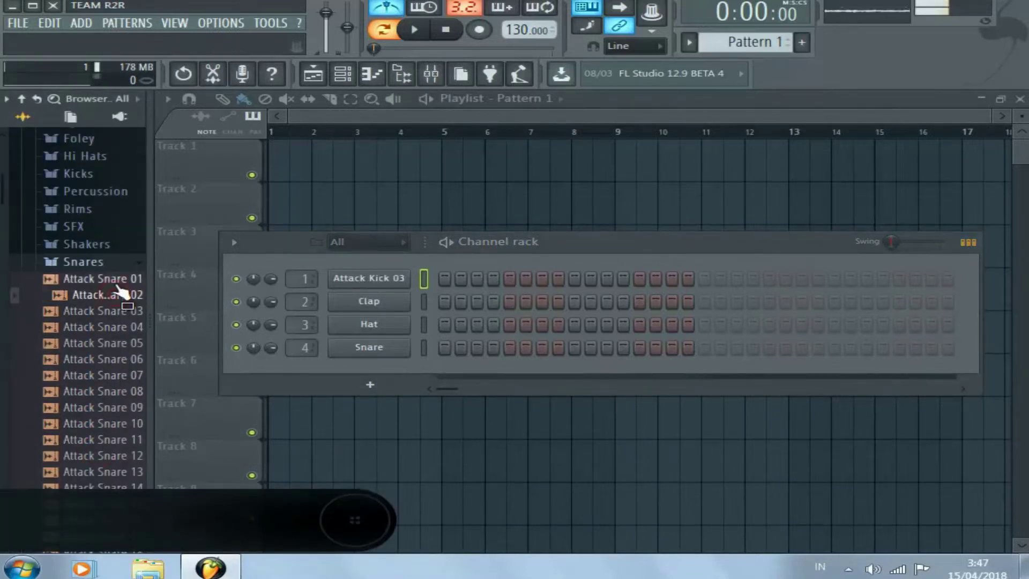
click(119, 265)
click(119, 265)
click(118, 296)
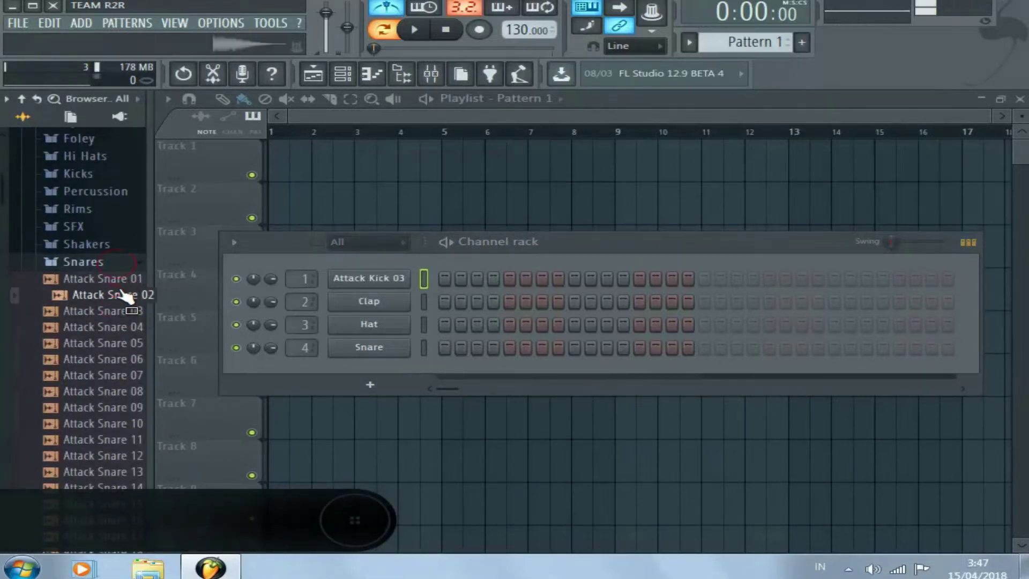
click(102, 278)
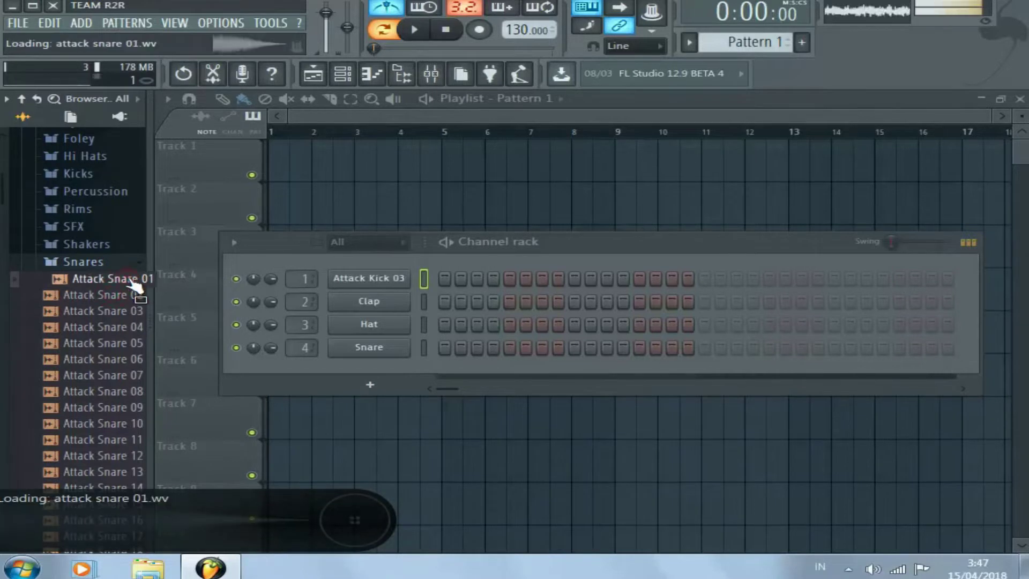
drag(102, 279, 401, 262)
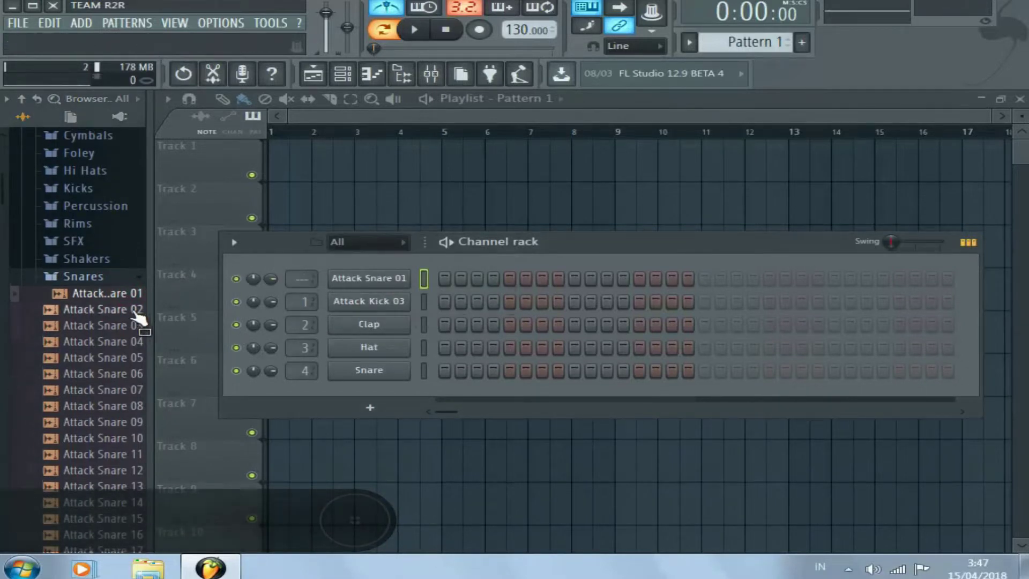
Browse the snare samples and expand the Hi Hats folder of the same drum pack
scroll(134, 343, down, 15)
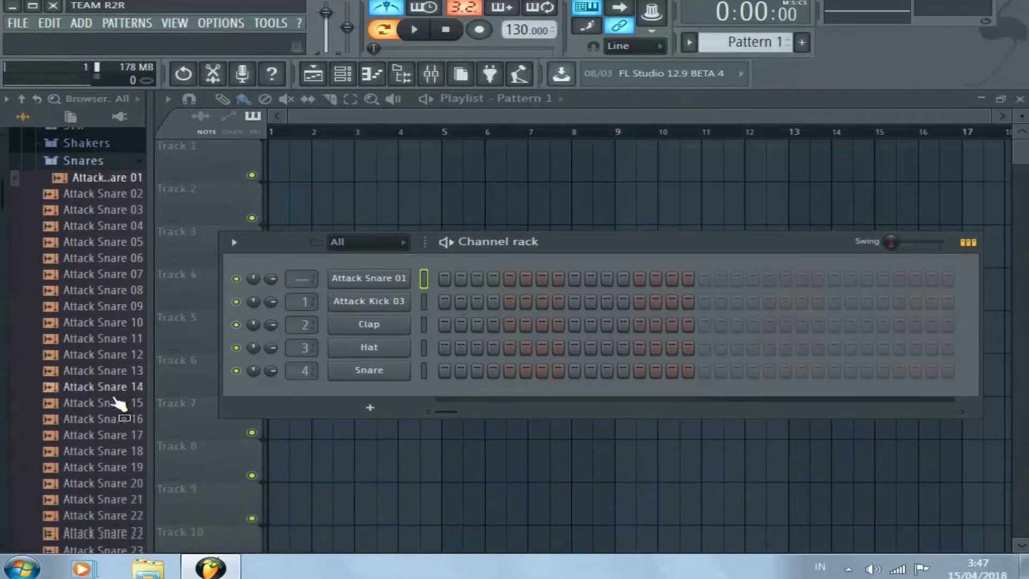
scroll(123, 421, down, 20)
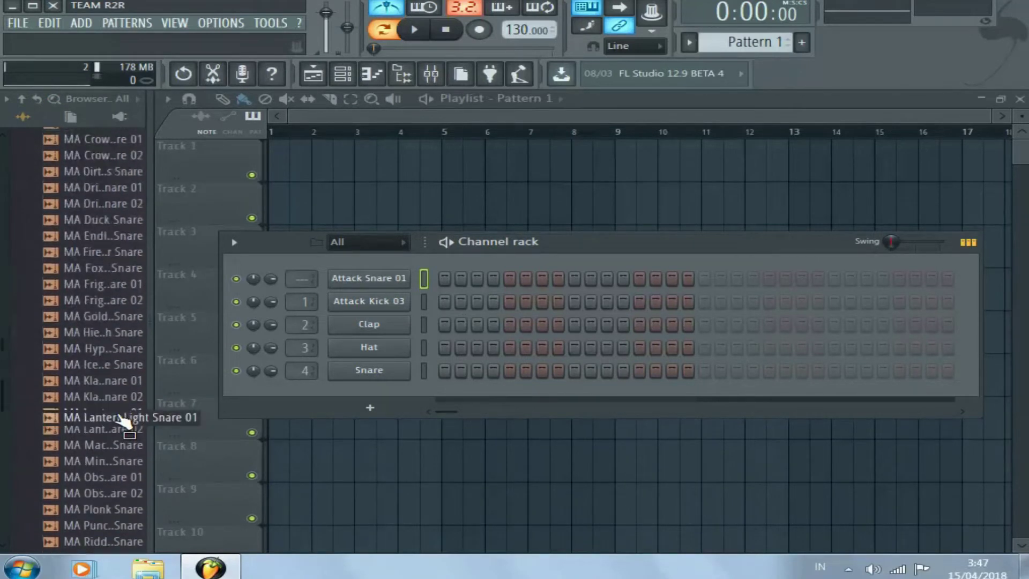
scroll(122, 421, down, 15)
scroll(122, 421, up, 2)
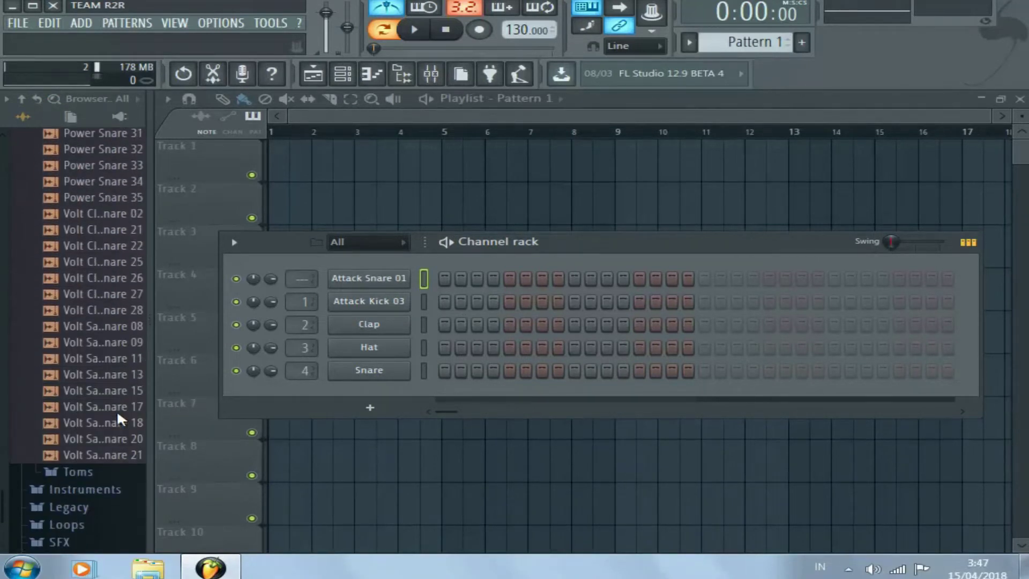
scroll(123, 421, down, 2)
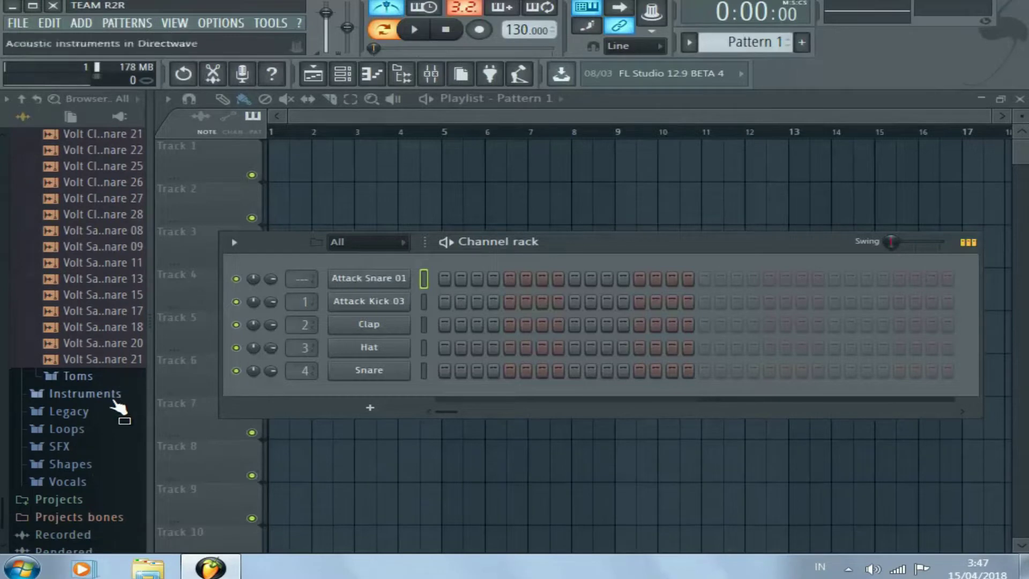
scroll(128, 343, up, 10)
scroll(129, 343, up, 20)
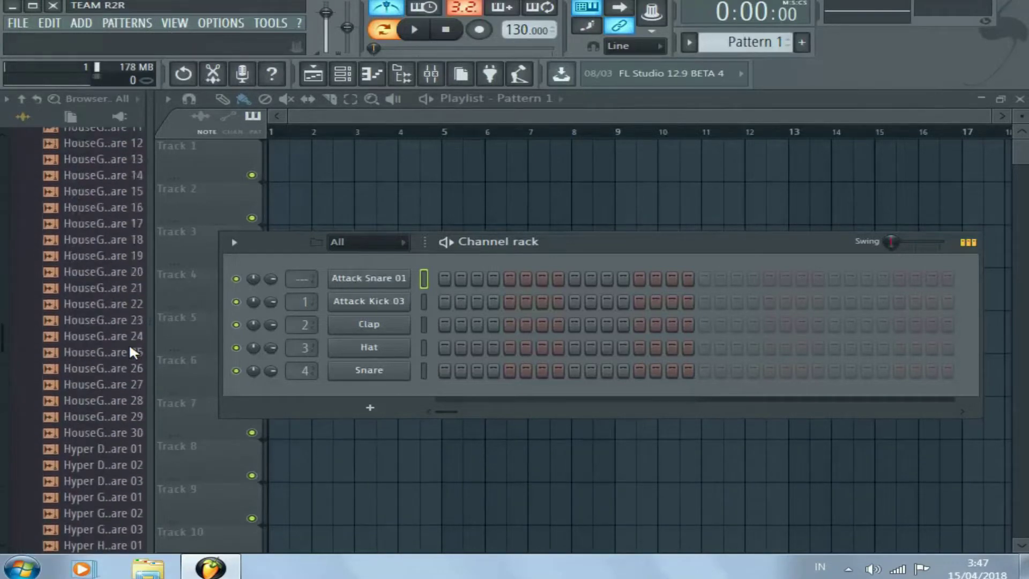
scroll(128, 342, down, 4)
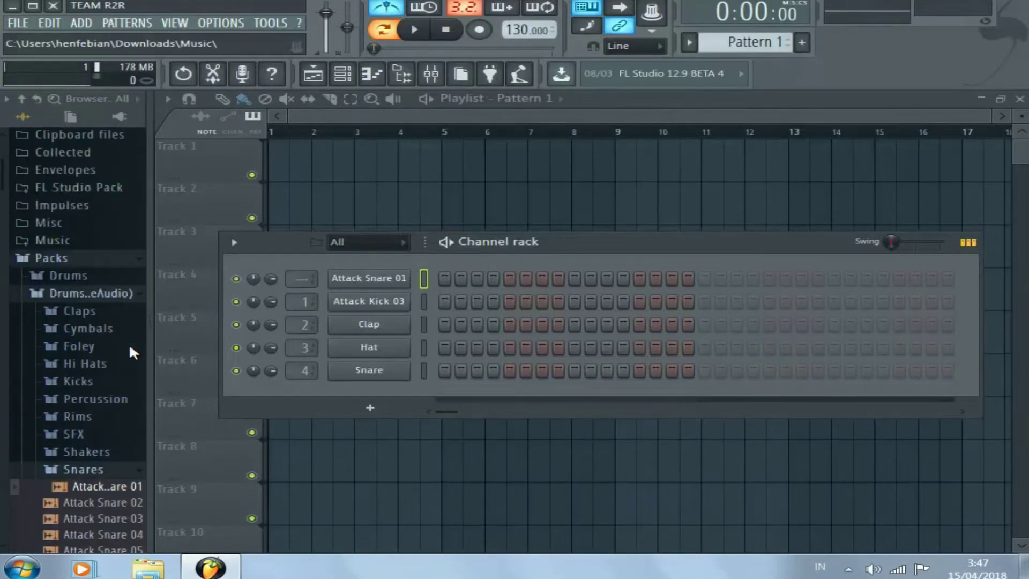
click(100, 353)
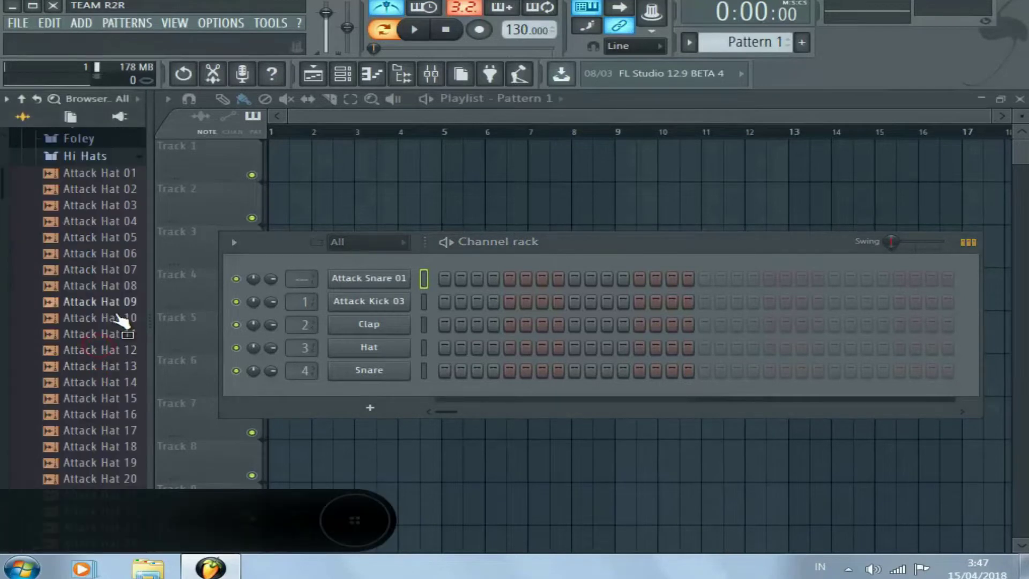
Audition a few Attack Hat samples and add Attack Hat 09 as a new channel above Attack Snare 01
click(103, 237)
click(107, 286)
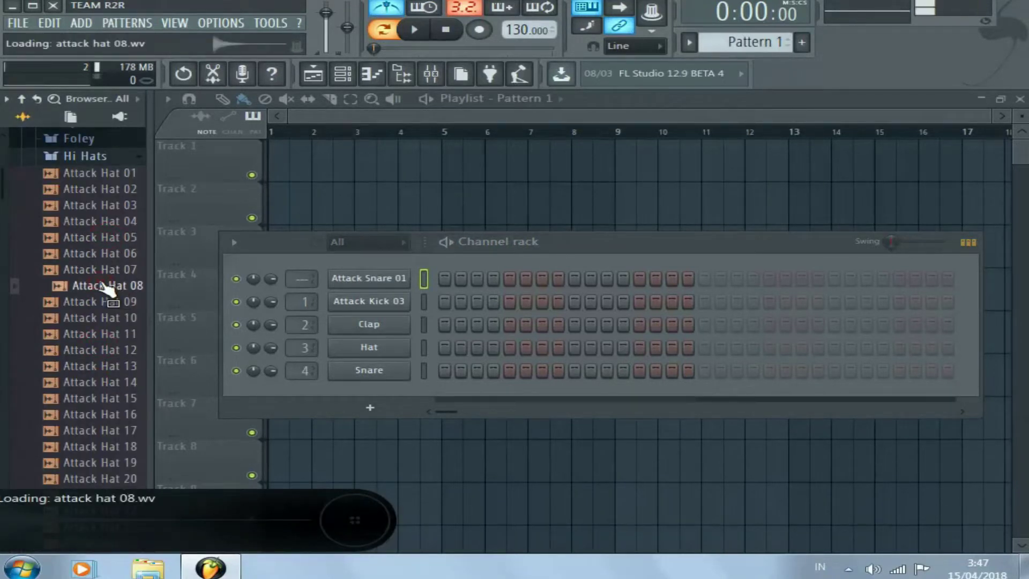
drag(107, 301, 382, 259)
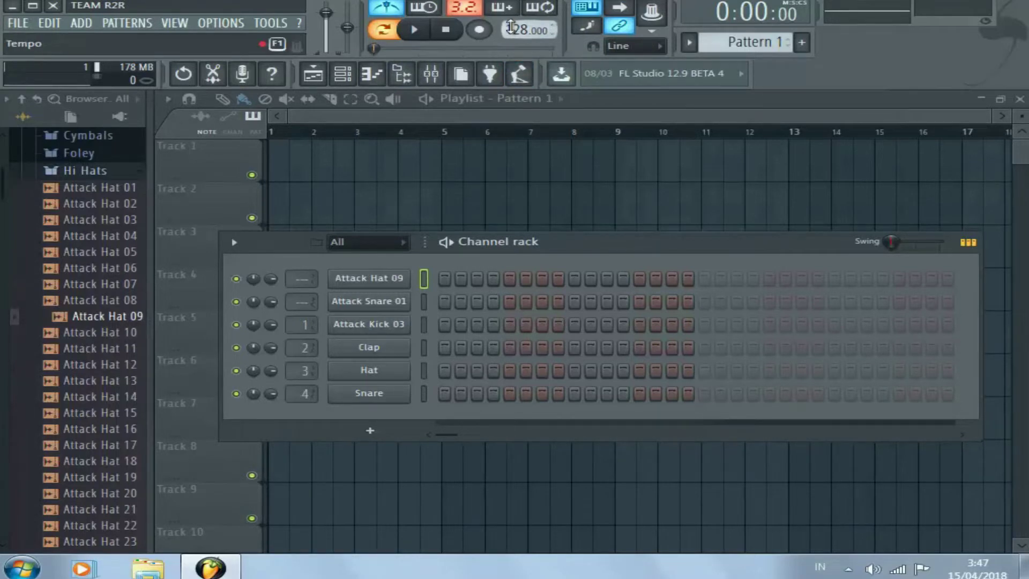
Fill each 4 steps of the Attack Kick 03 channel and start pattern playback
right_click(384, 323)
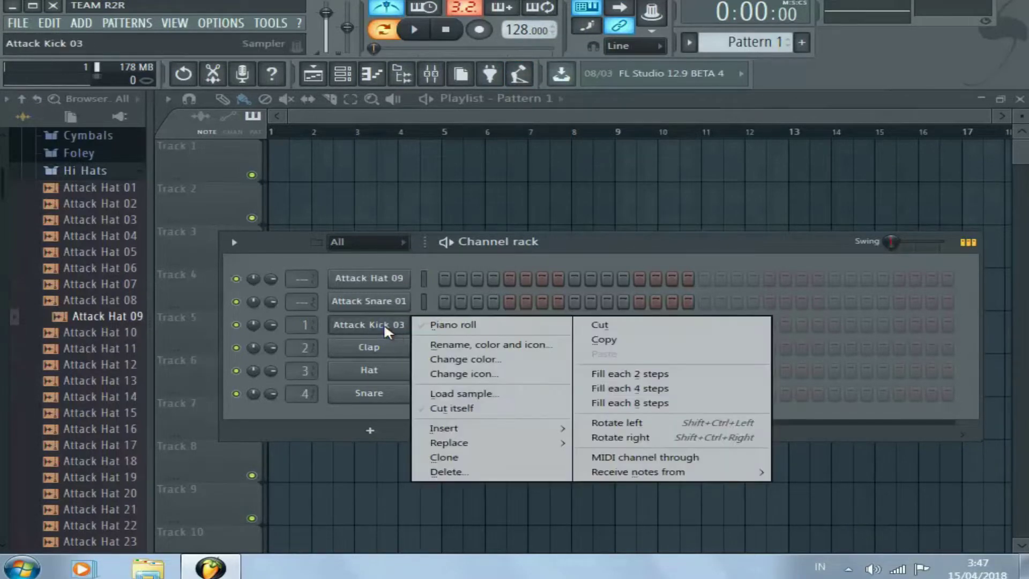
click(642, 396)
key(space)
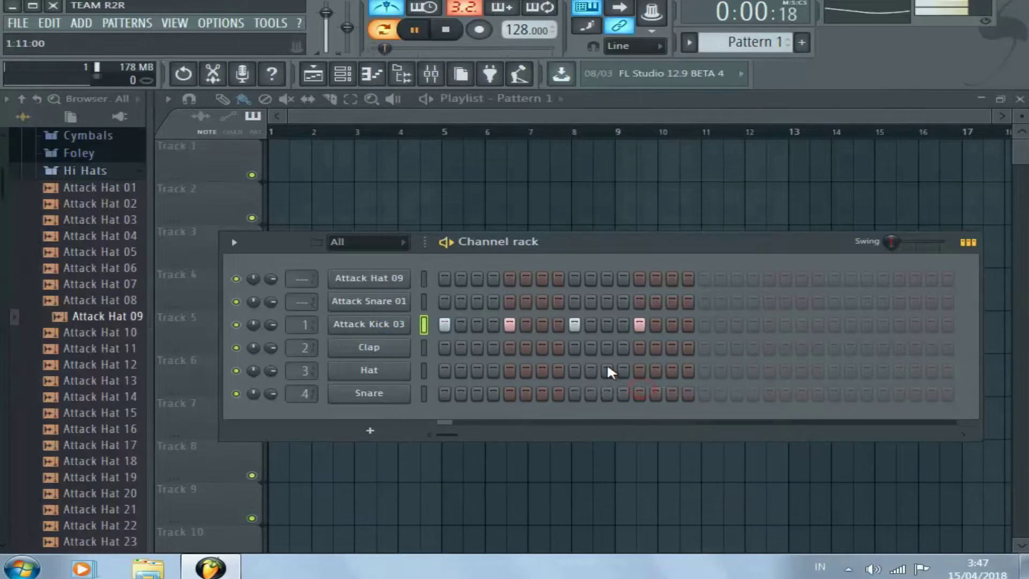
Place Attack Snare 01 hits on steps 5 and 13, fill each 4 steps of Attack Hat 09, and stop playback
click(510, 298)
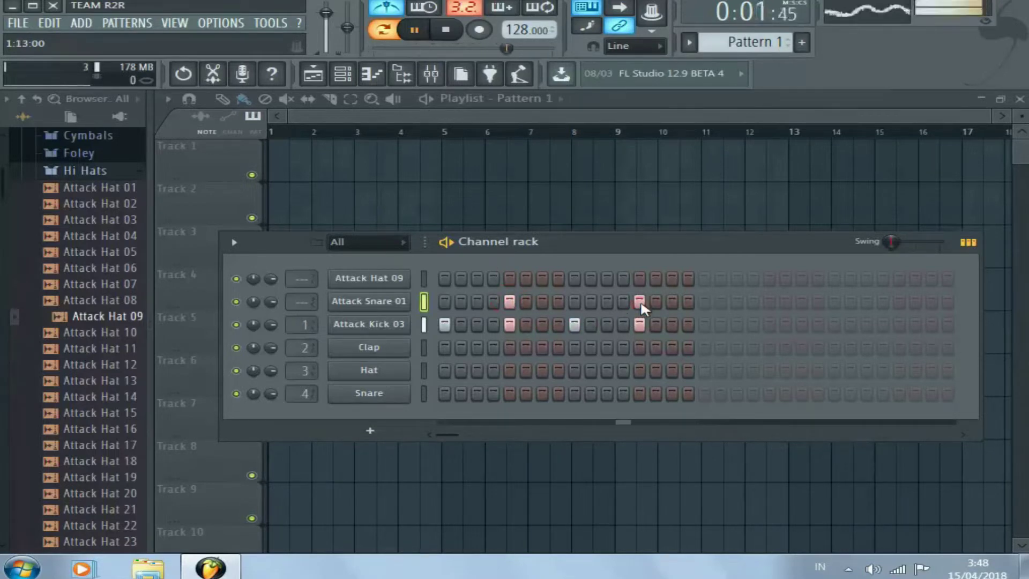
right_click(409, 276)
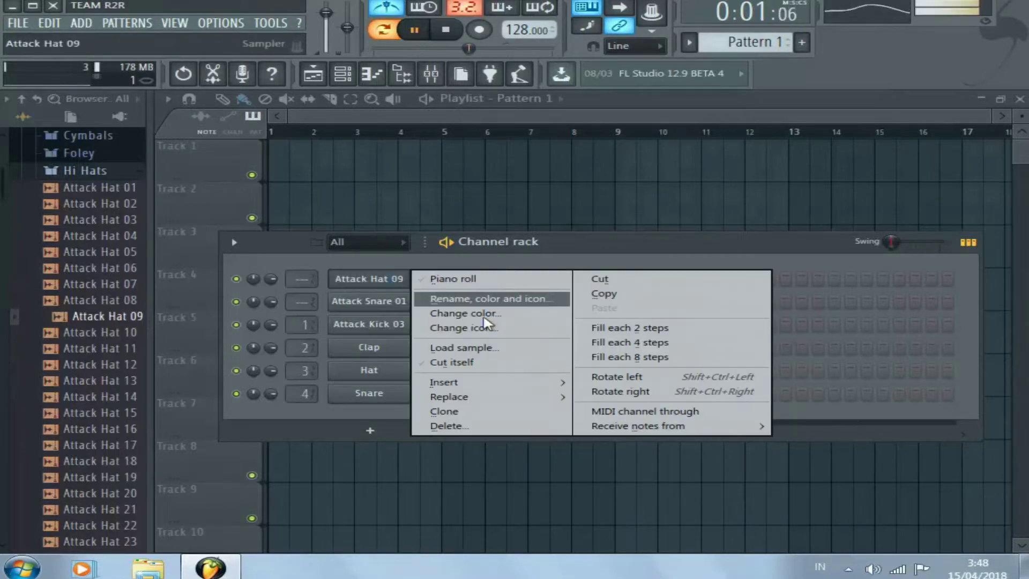
click(607, 343)
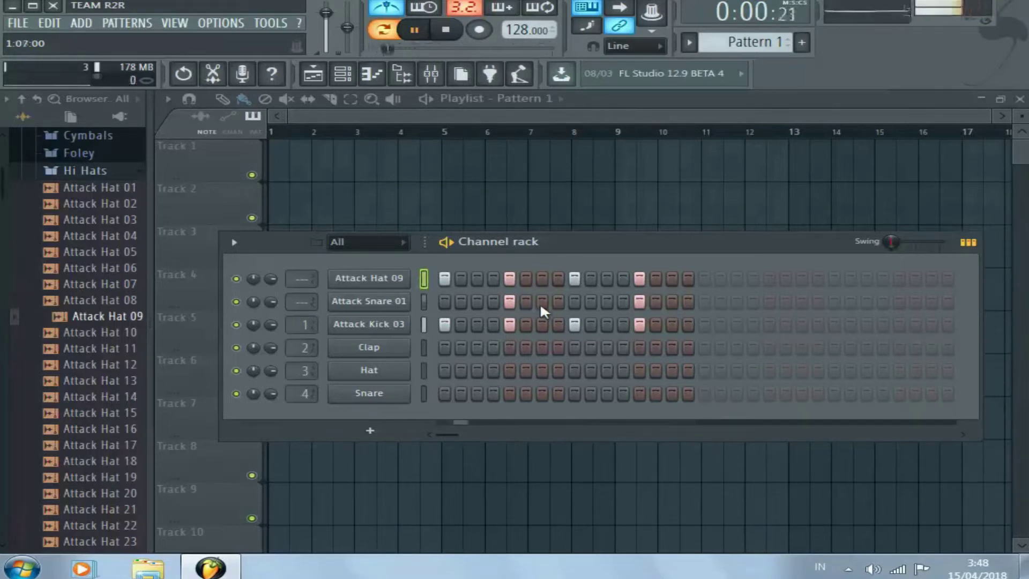
key(space)
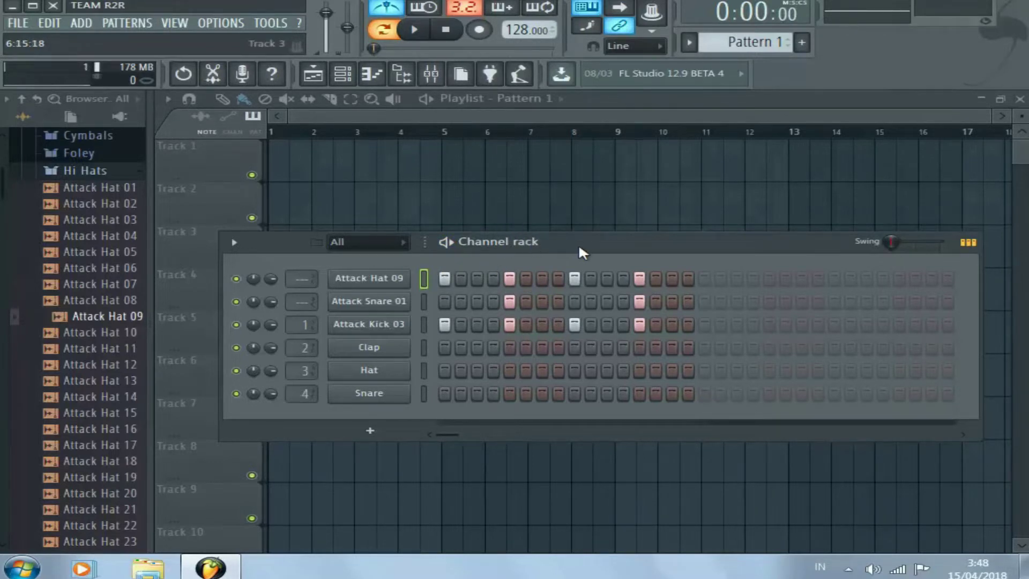
Move the channel rack slightly higher, switch to Pattern 2, and play it with an Attack Kick 03 hit on step 1
drag(578, 244, 574, 228)
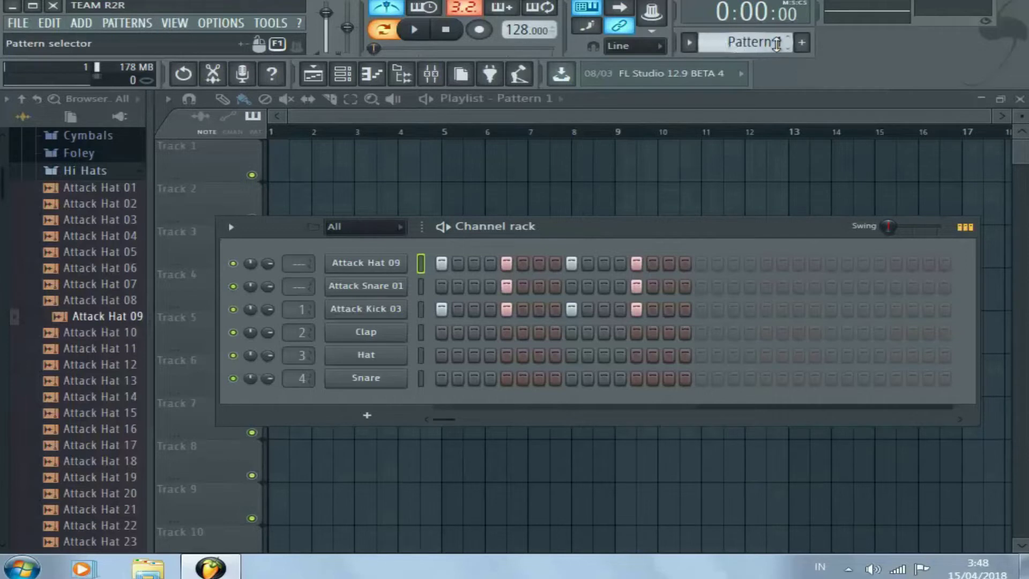
scroll(771, 44, up, 1)
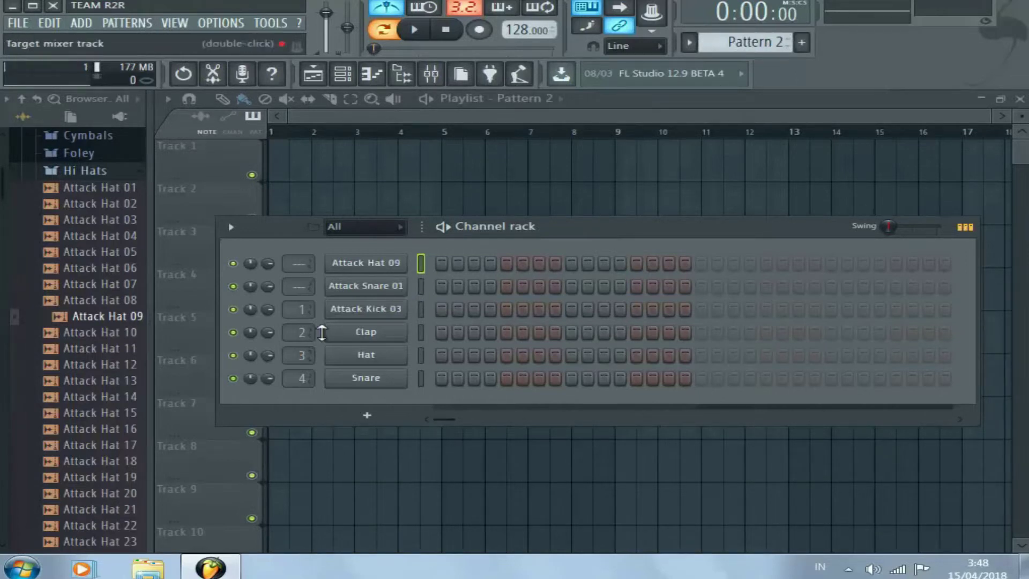
right_click(391, 315)
click(421, 310)
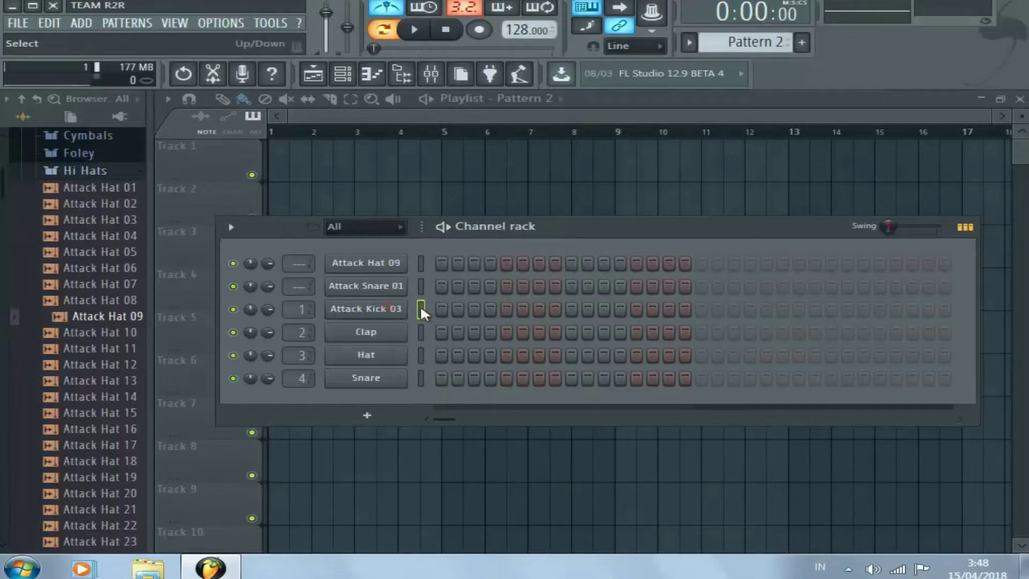
click(441, 309)
click(523, 309)
key(space)
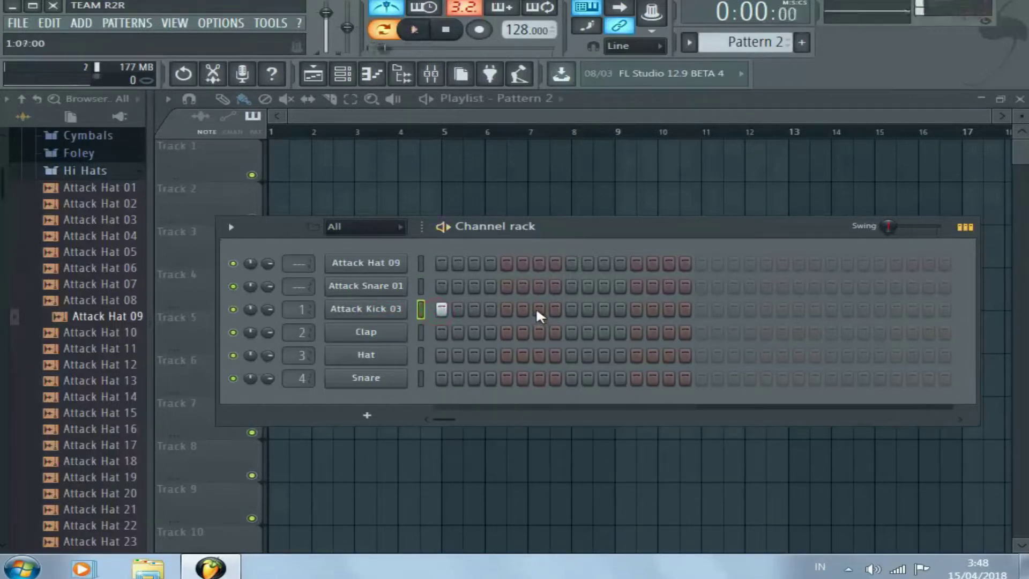
Try Attack Kick 03 hits on steps 4 and 6 during playback, and settle on step 5 for the second hit
click(523, 309)
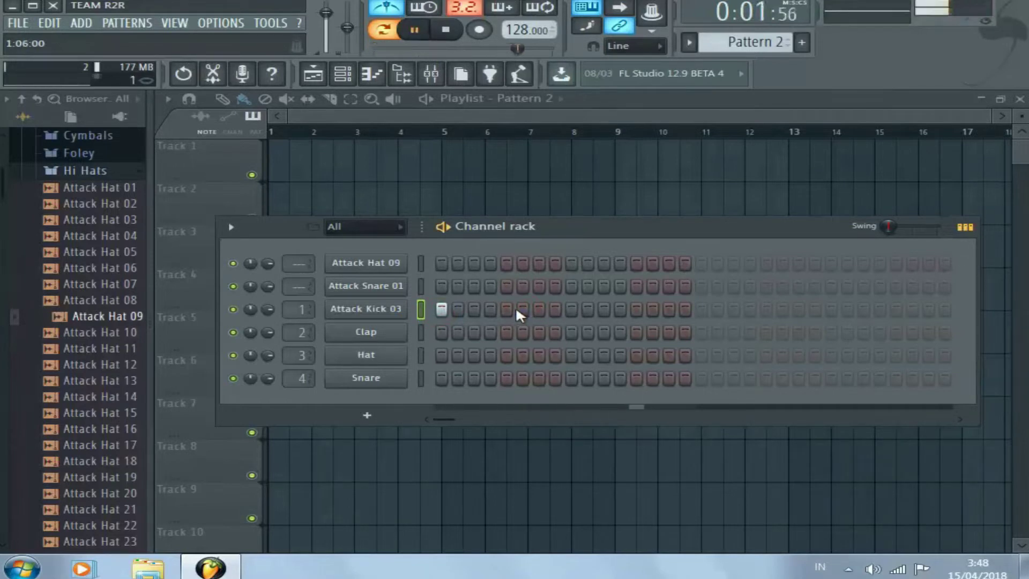
click(491, 309)
click(523, 309)
click(523, 309)
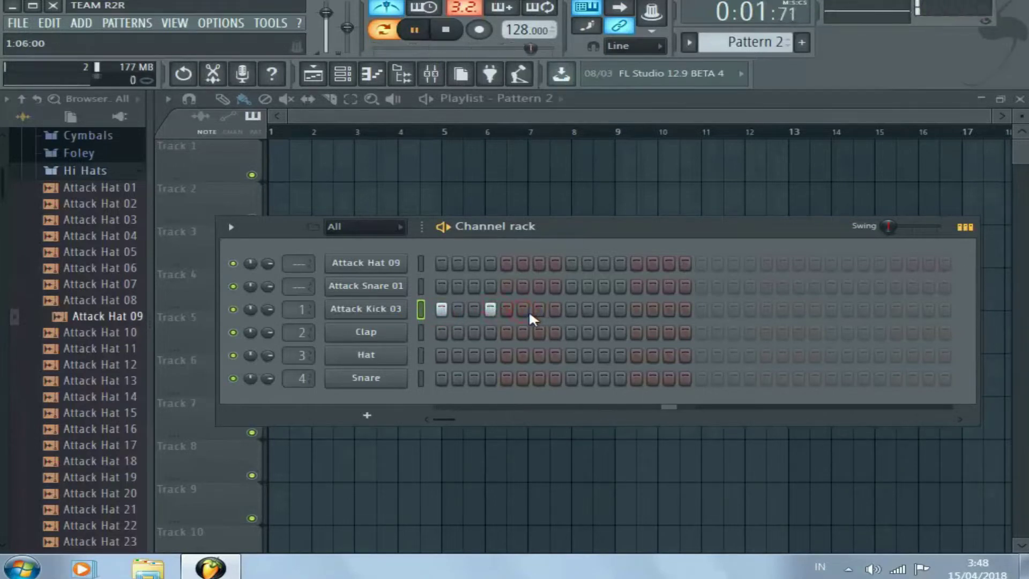
click(491, 309)
click(523, 310)
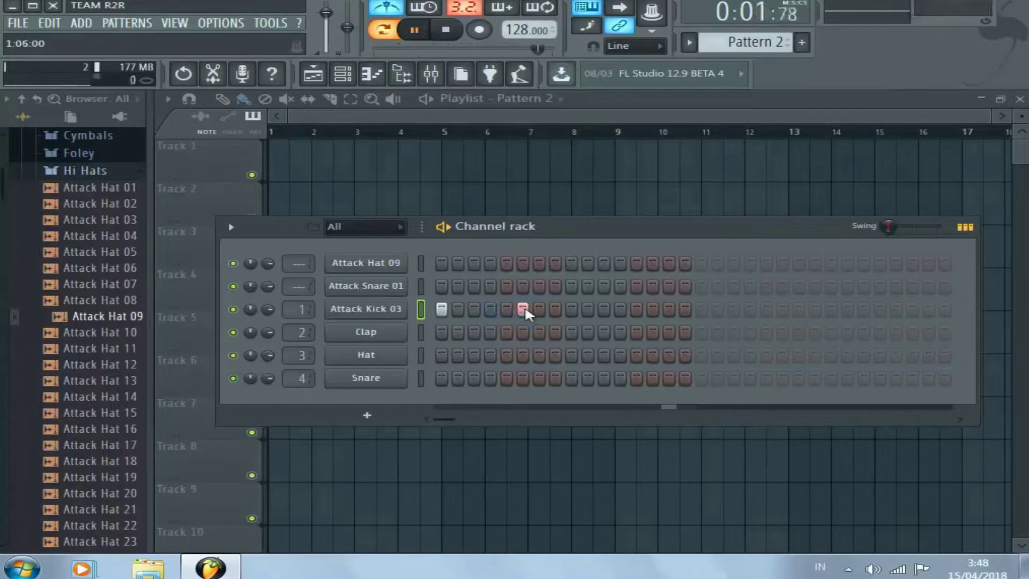
click(524, 309)
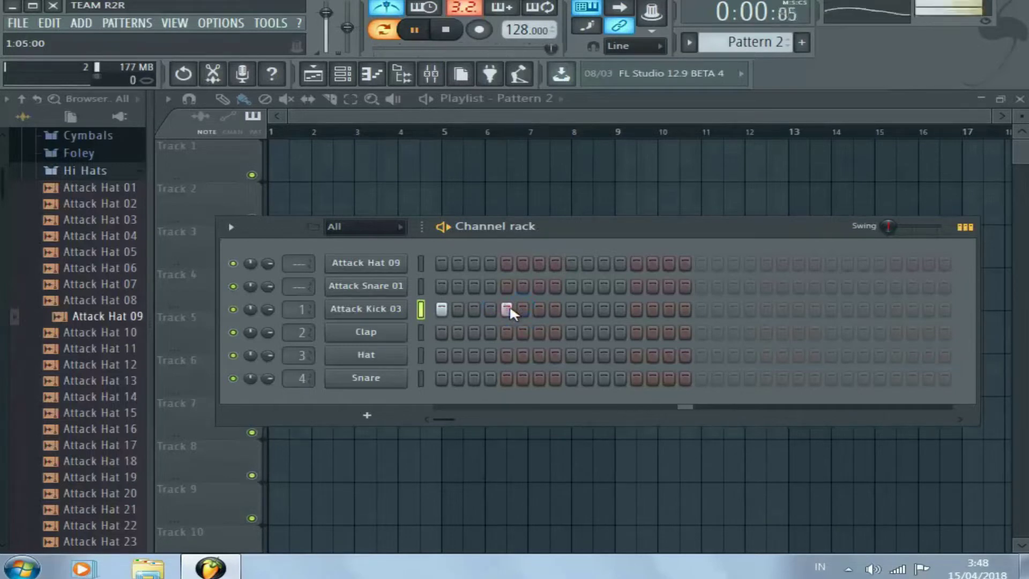
Try an Attack Kick 03 hit on step 8, replace it with step 7, and add hits on steps 10 and 13
click(556, 310)
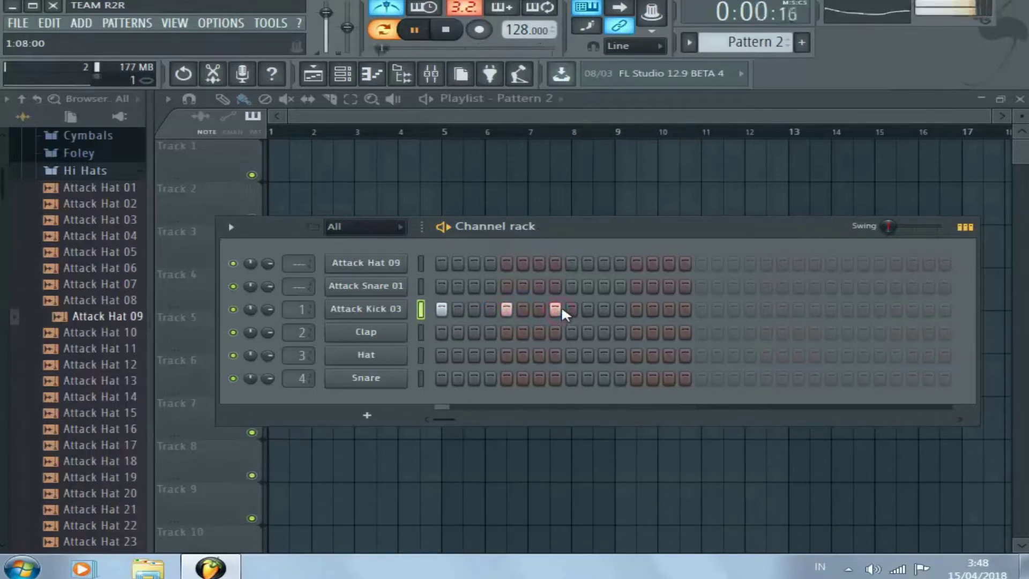
click(556, 309)
click(539, 309)
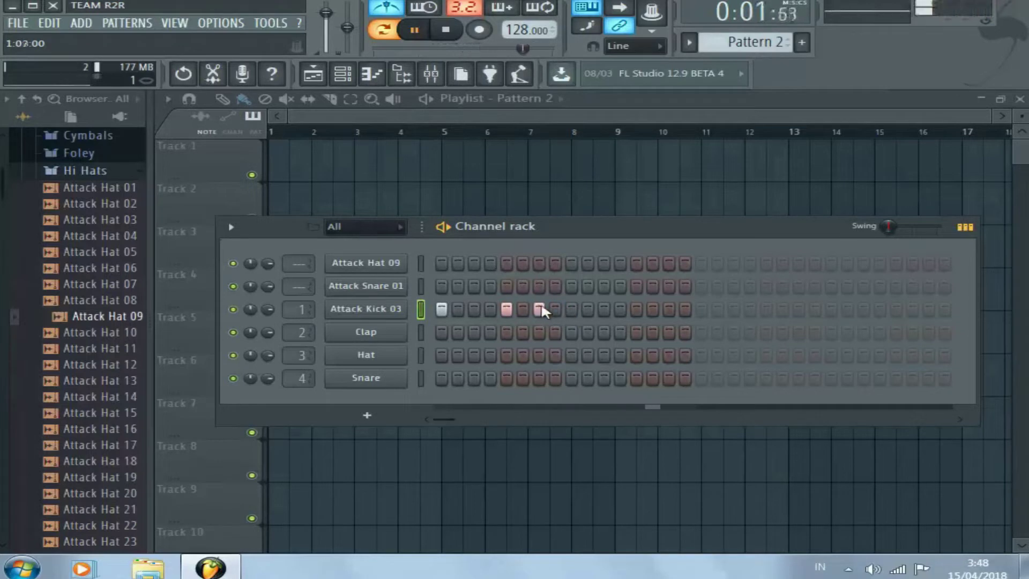
click(589, 309)
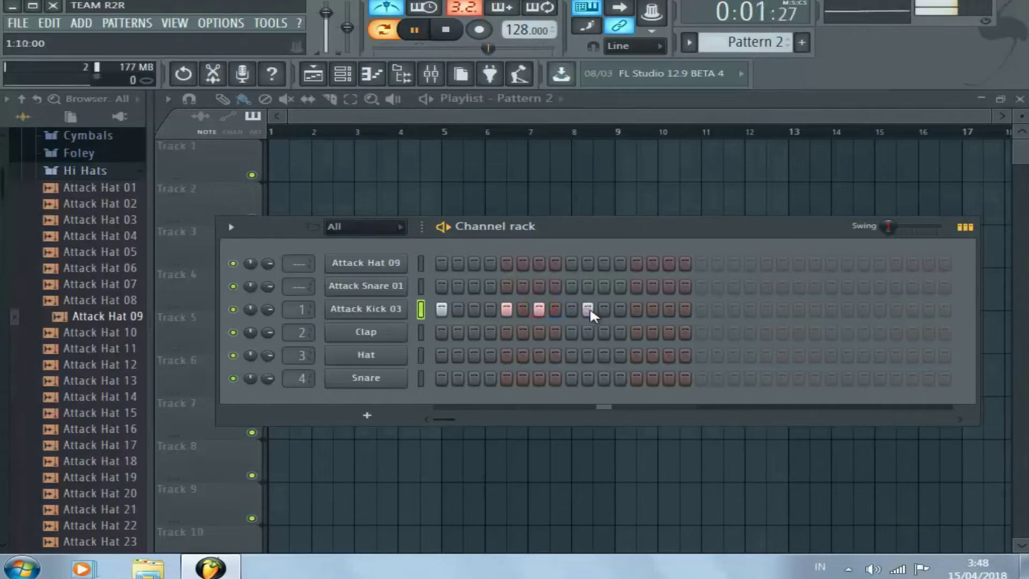
click(636, 310)
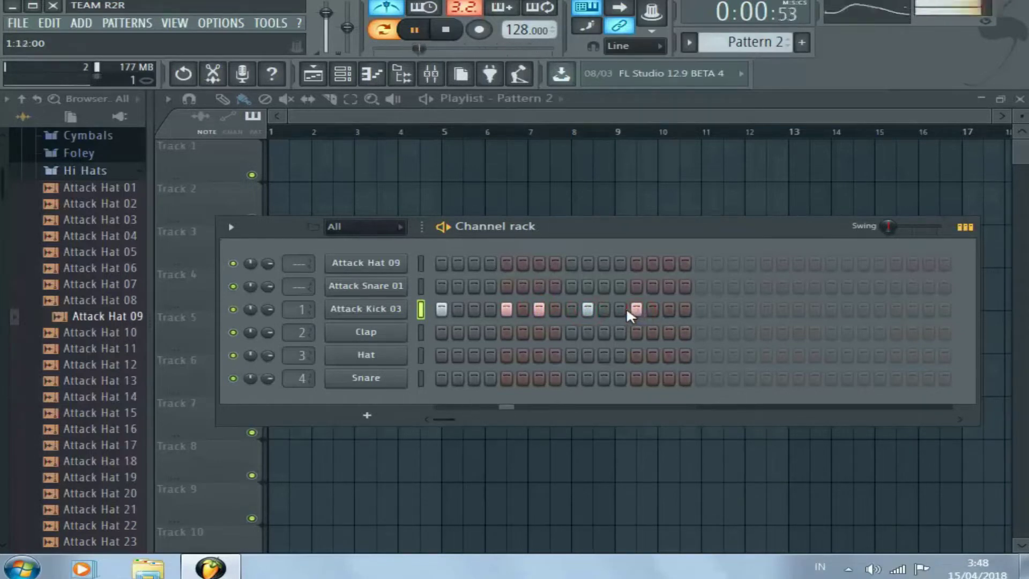
Fill each 4 steps of the Attack Hat 09 channel in Pattern 2 and lower its channel volume
right_click(405, 355)
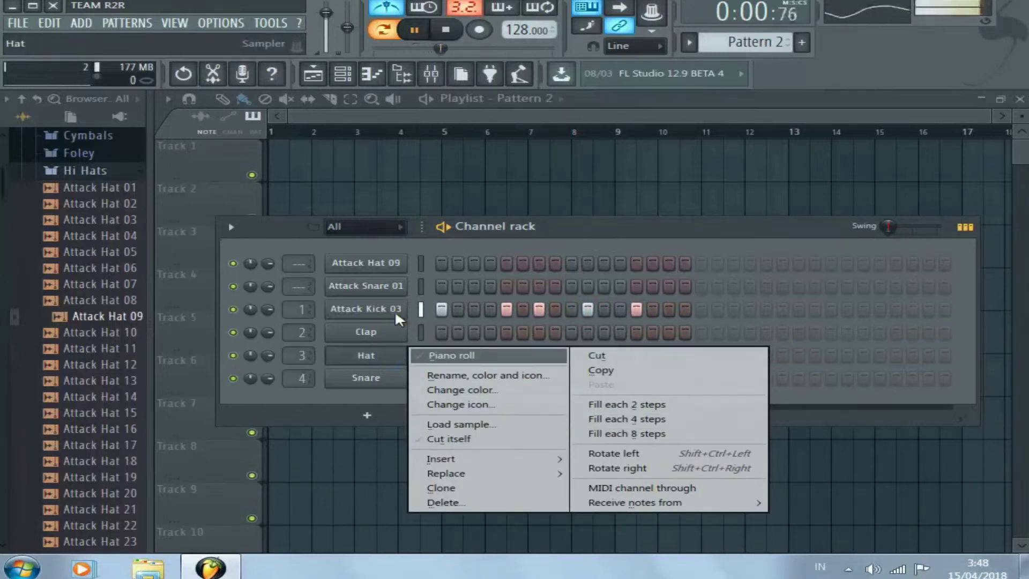
right_click(385, 257)
click(644, 329)
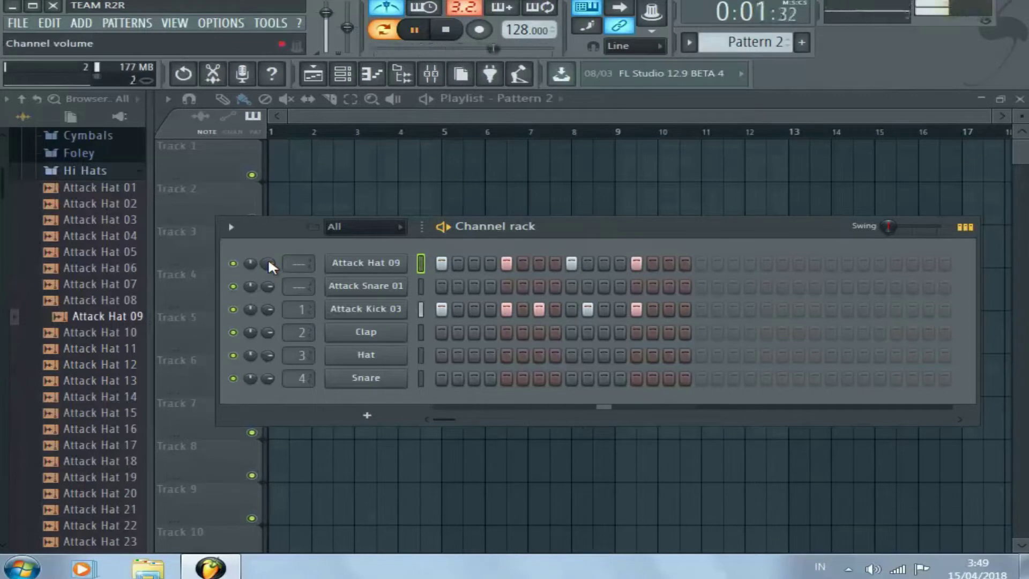
drag(268, 262, 273, 293)
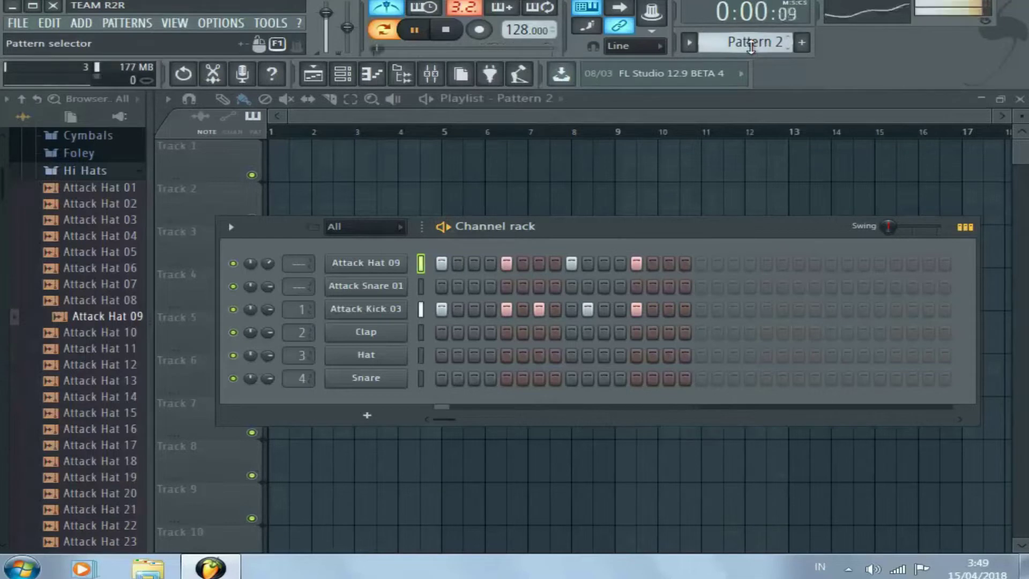
Stop playback, switch to Pattern 1, place its clip at bar 1 of playlist Track 1, and change playback to song mode
key(space)
scroll(750, 47, up, 1)
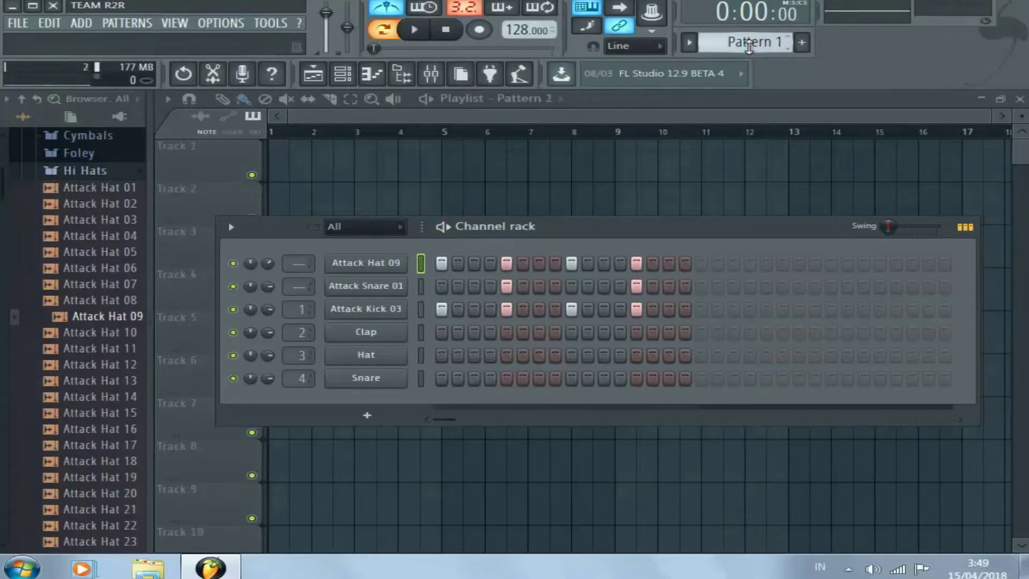
drag(616, 228, 648, 315)
click(358, 159)
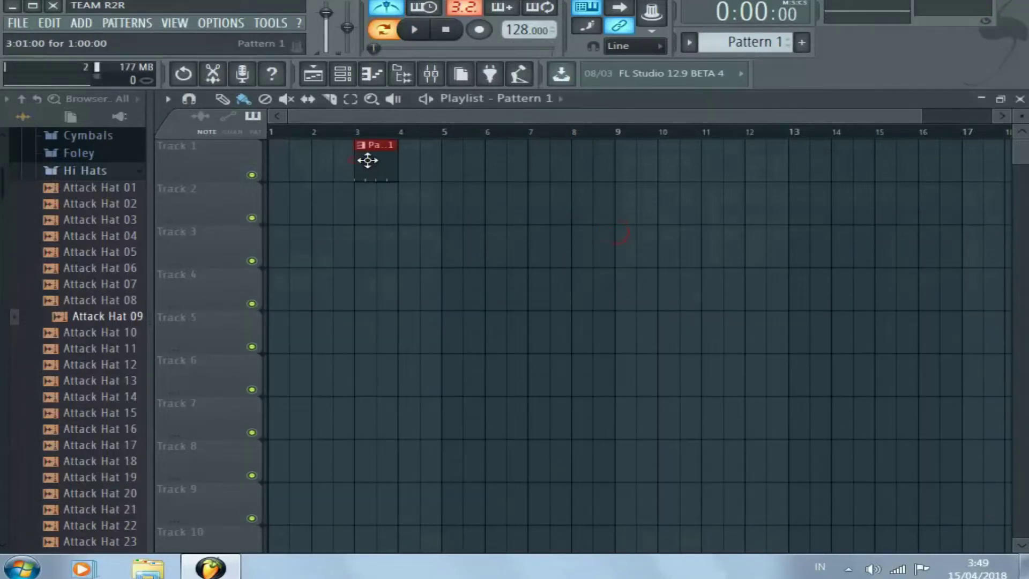
drag(368, 160, 279, 160)
key(l)
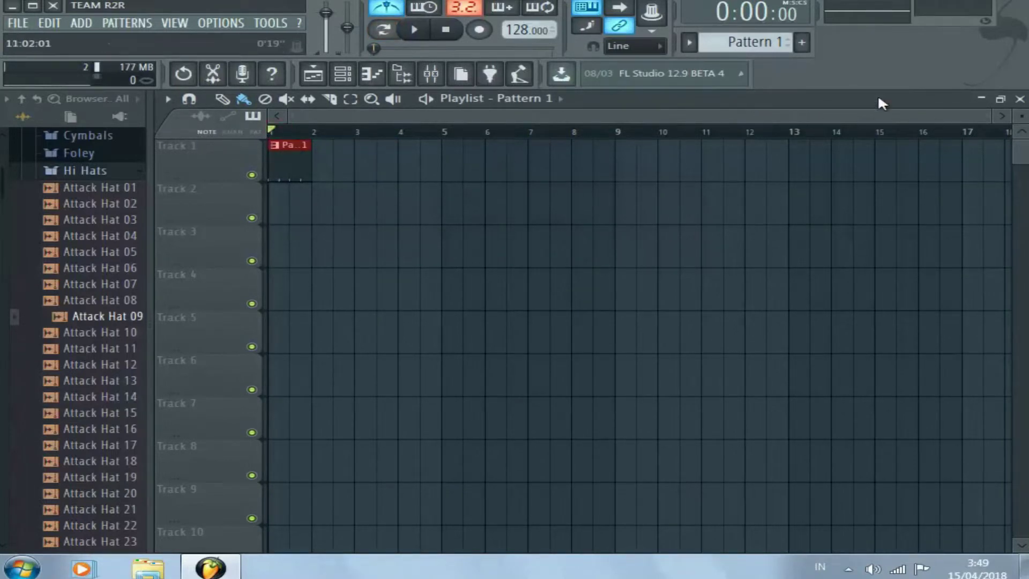
Place a Pattern 2 clip at bar 2 of Track 1, play through the song arrangement, and stop it
drag(986, 120, 762, 43)
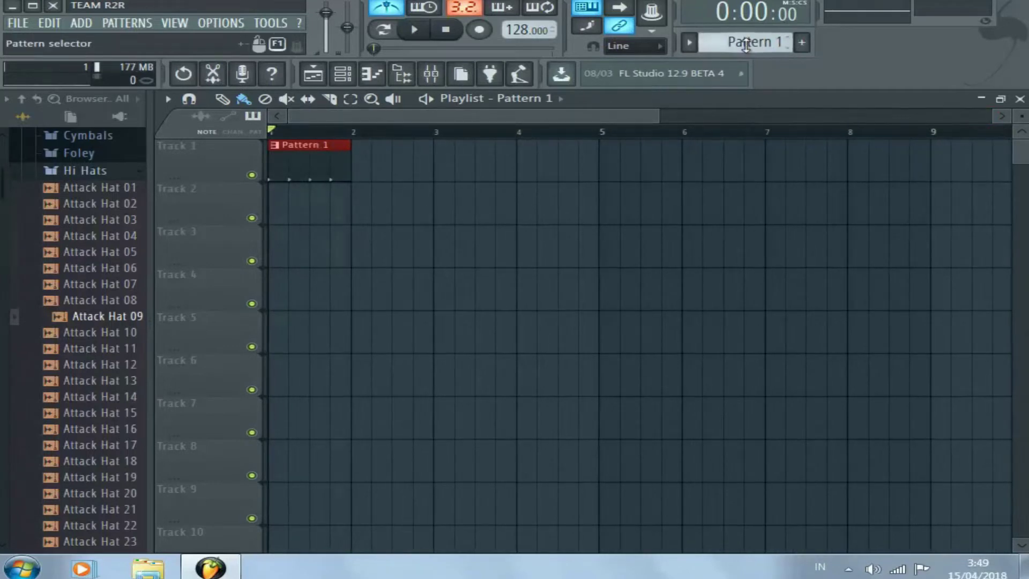
scroll(740, 42, down, 1)
click(376, 168)
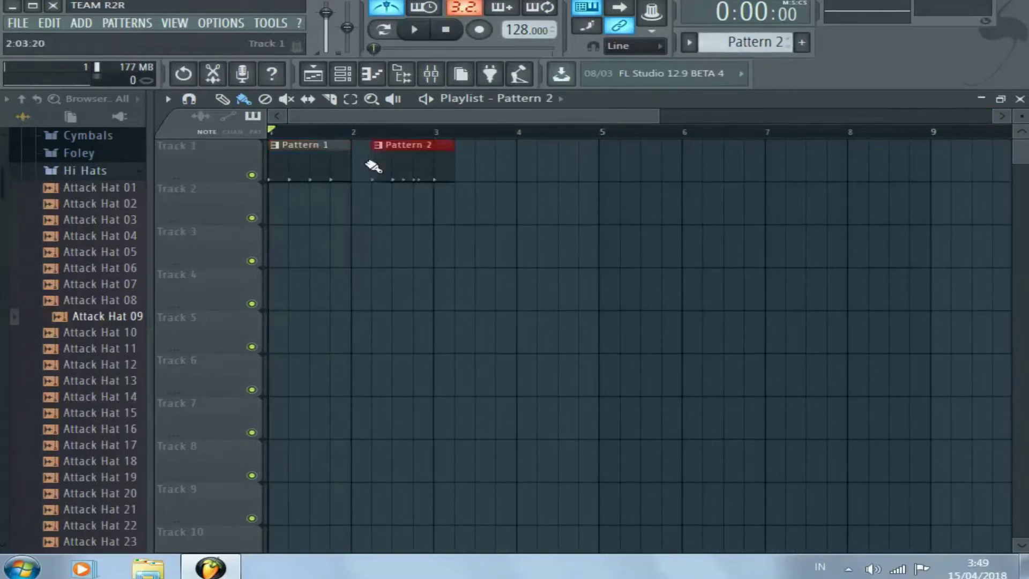
key(space)
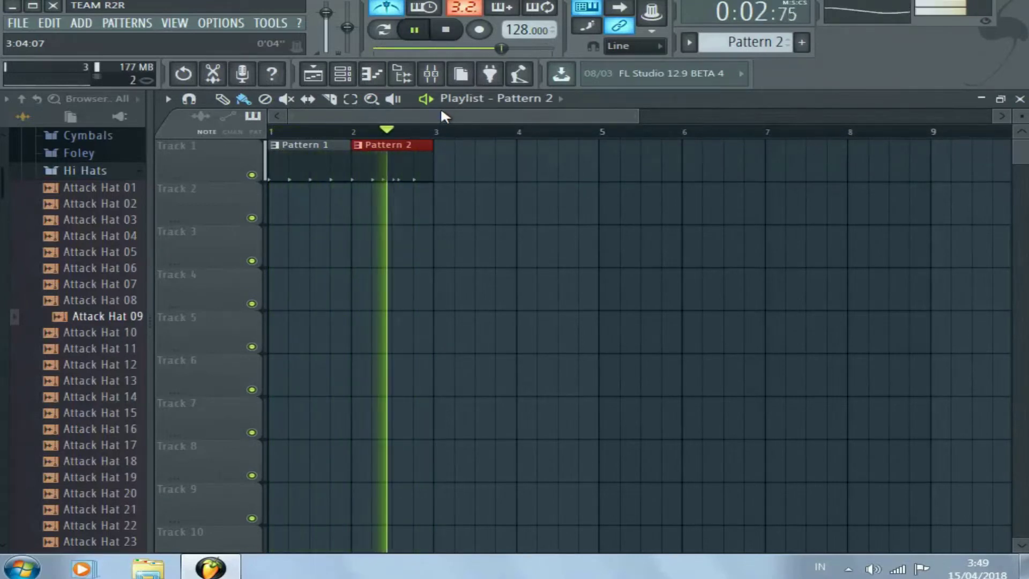
key(space)
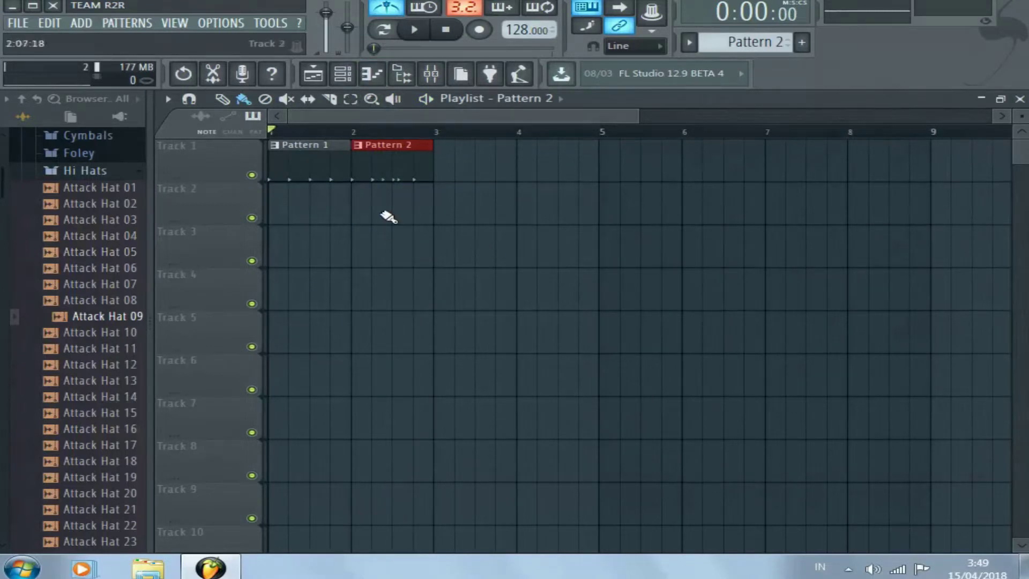
Switch to the empty Pattern 3, add an FL Keys channel, test its keys, and close the instrument window
click(343, 74)
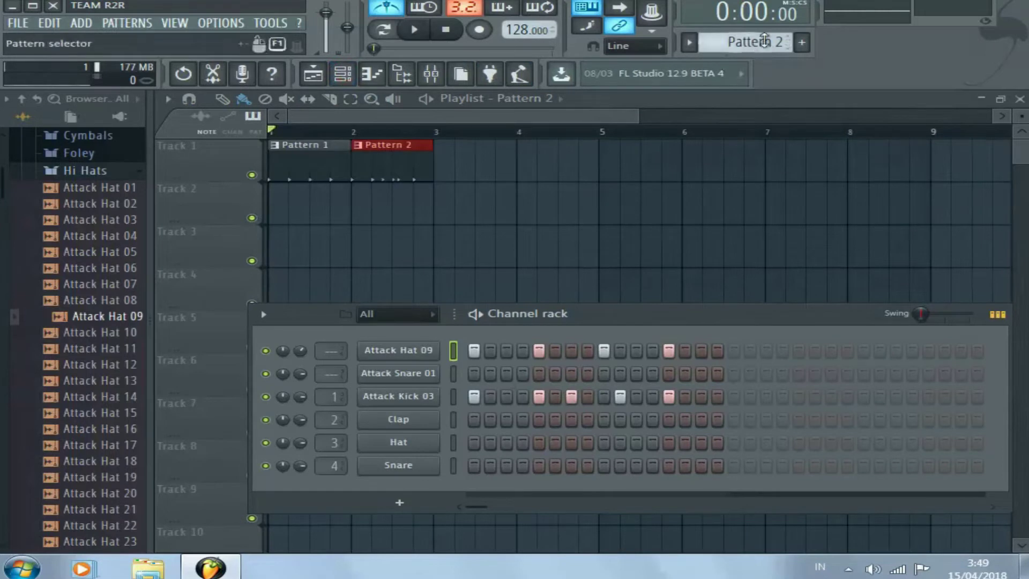
scroll(765, 41, up, 1)
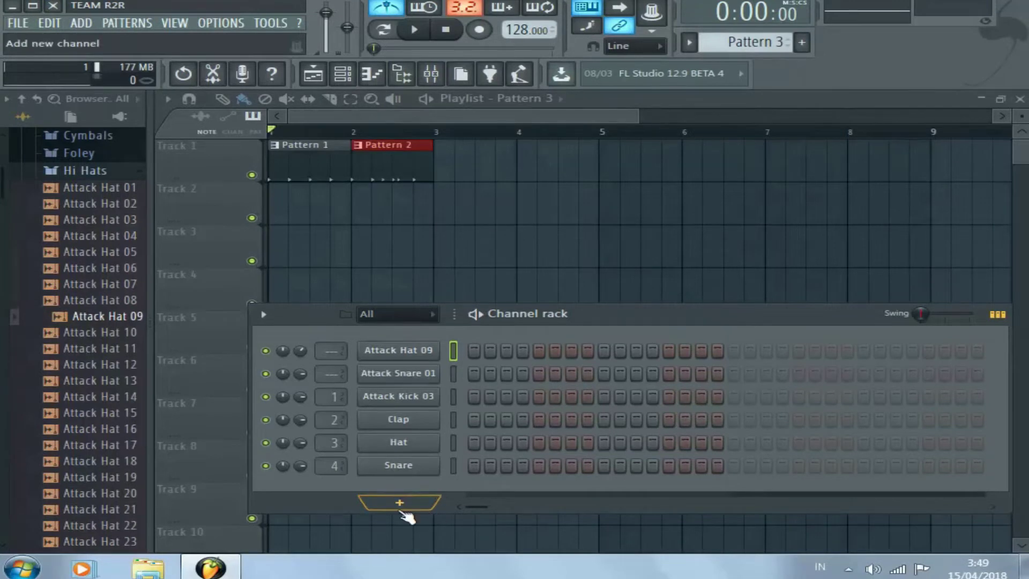
click(401, 504)
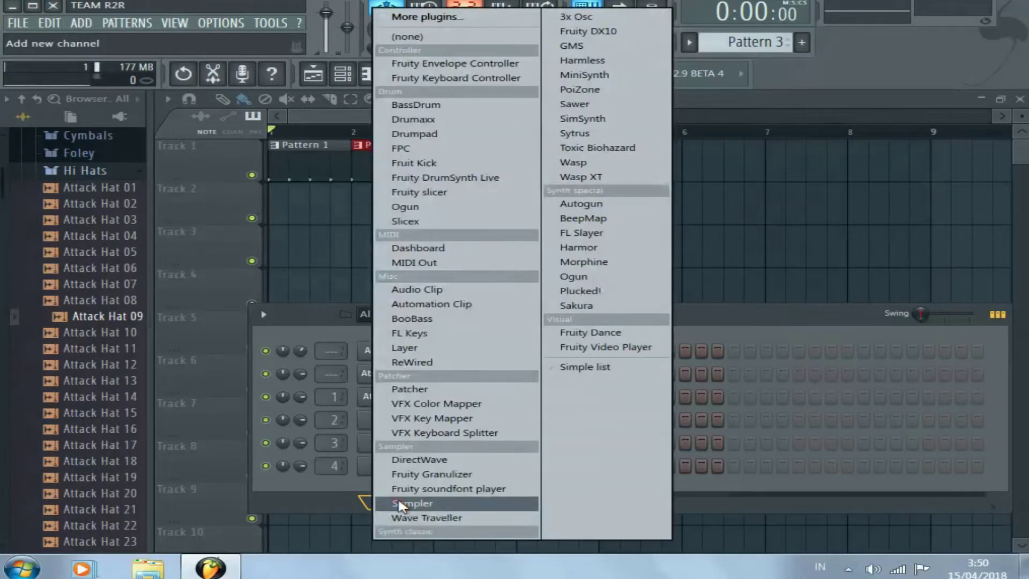
click(428, 334)
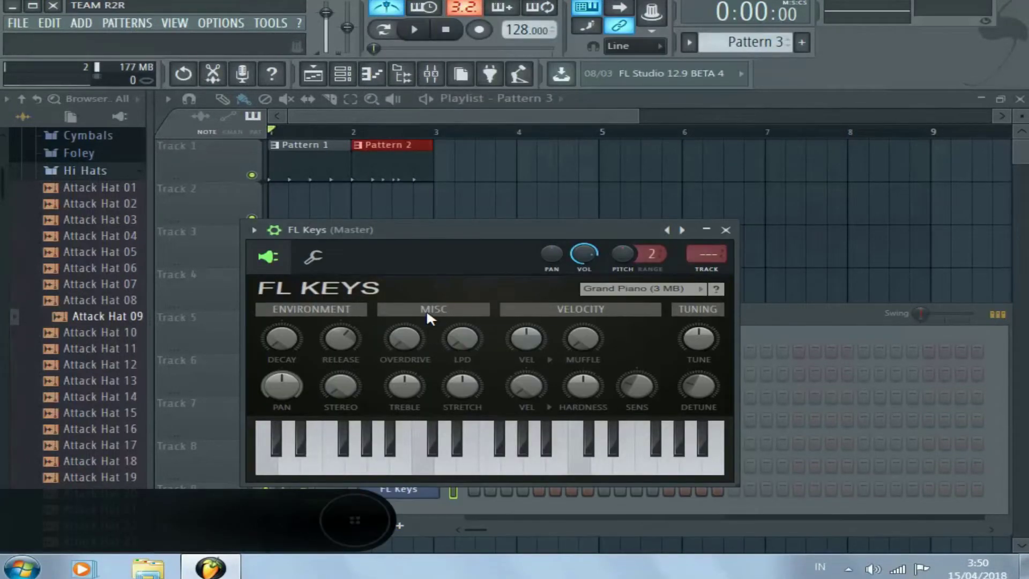
drag(460, 468, 384, 456)
click(726, 231)
drag(698, 316, 698, 231)
Open the FL Keys piano roll and draw a one-bar C8 note at bar 1
right_click(441, 402)
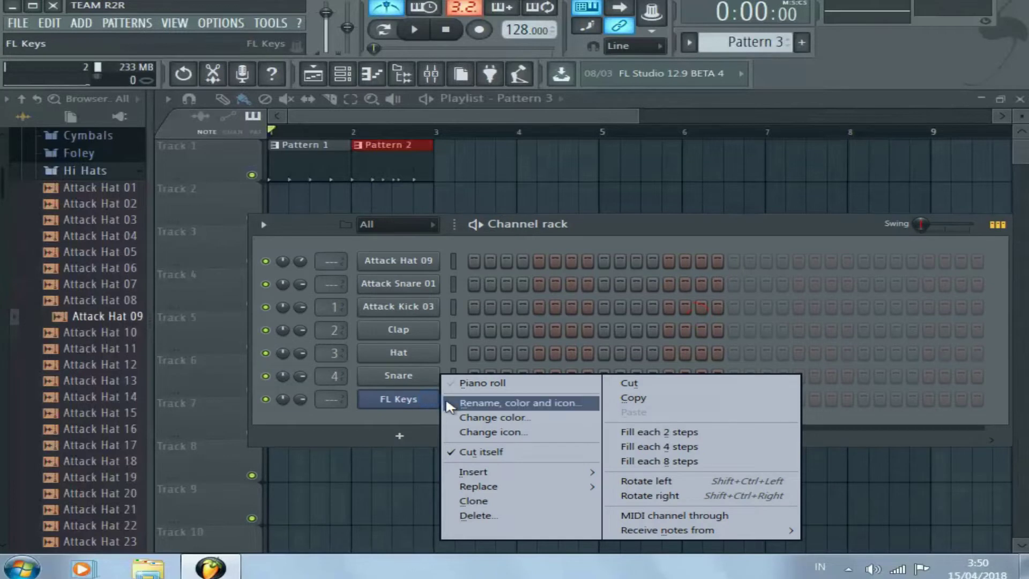
right_click(398, 401)
right_click(399, 400)
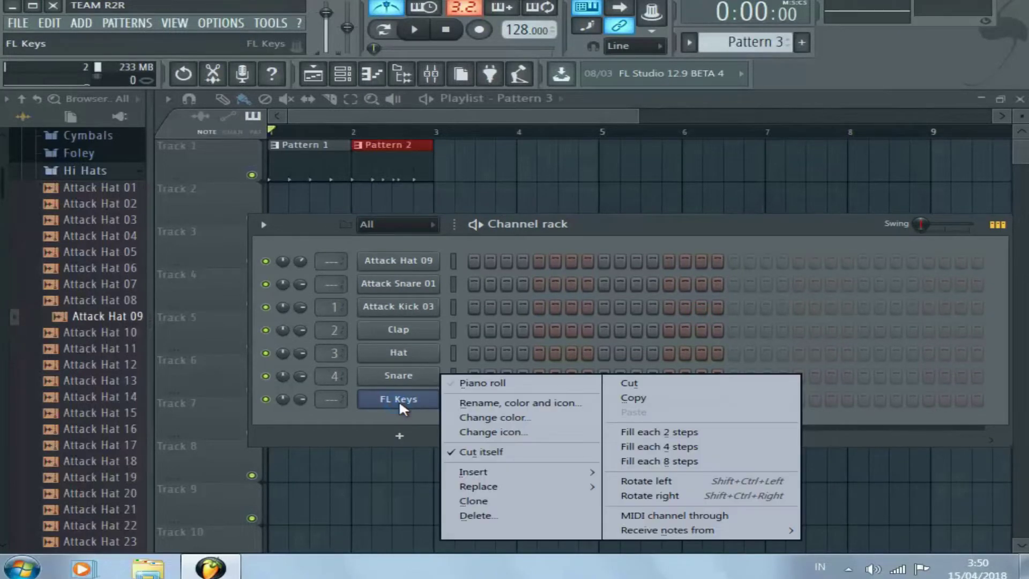
click(496, 381)
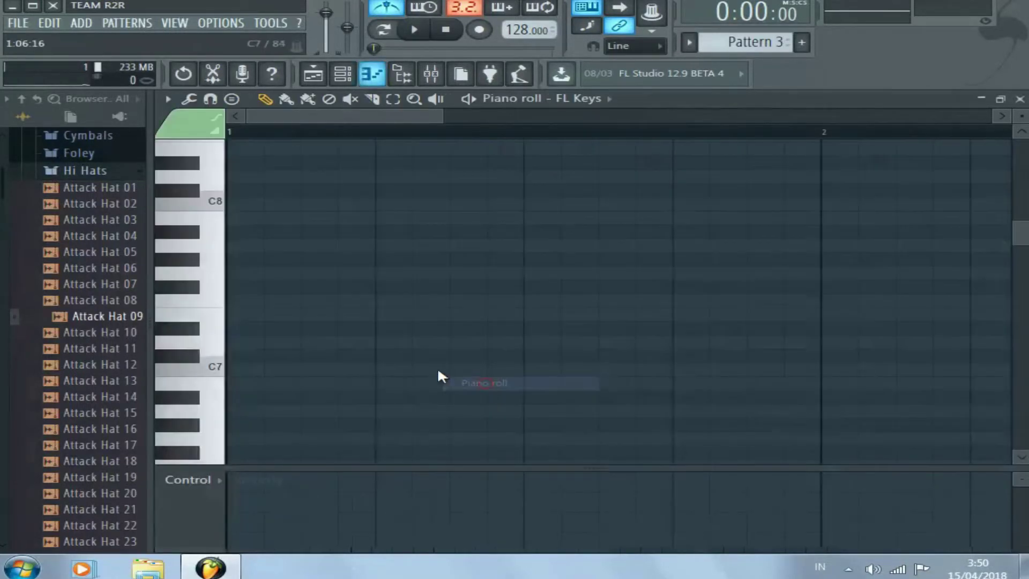
drag(445, 111, 992, 113)
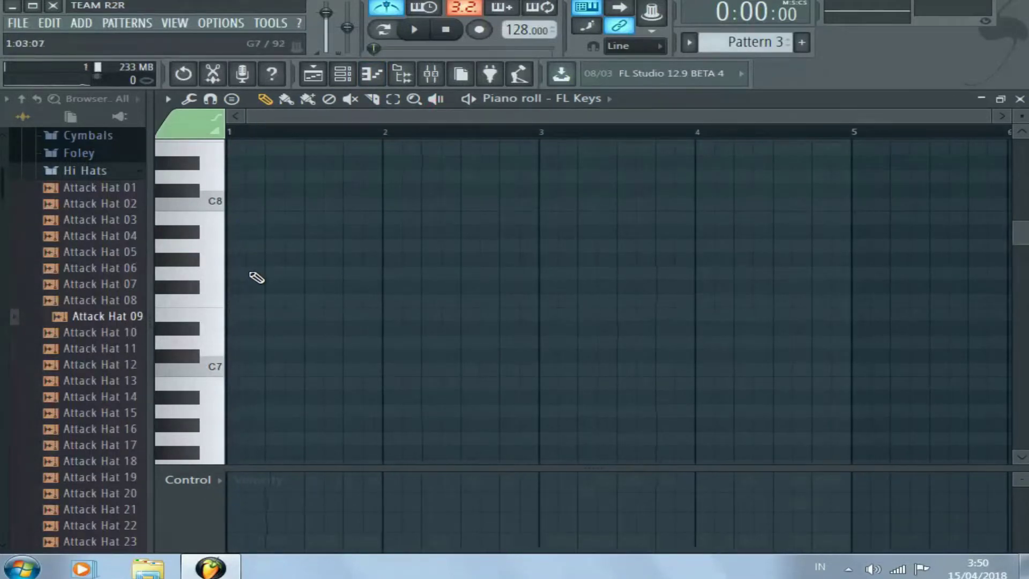
click(235, 206)
drag(239, 202, 321, 203)
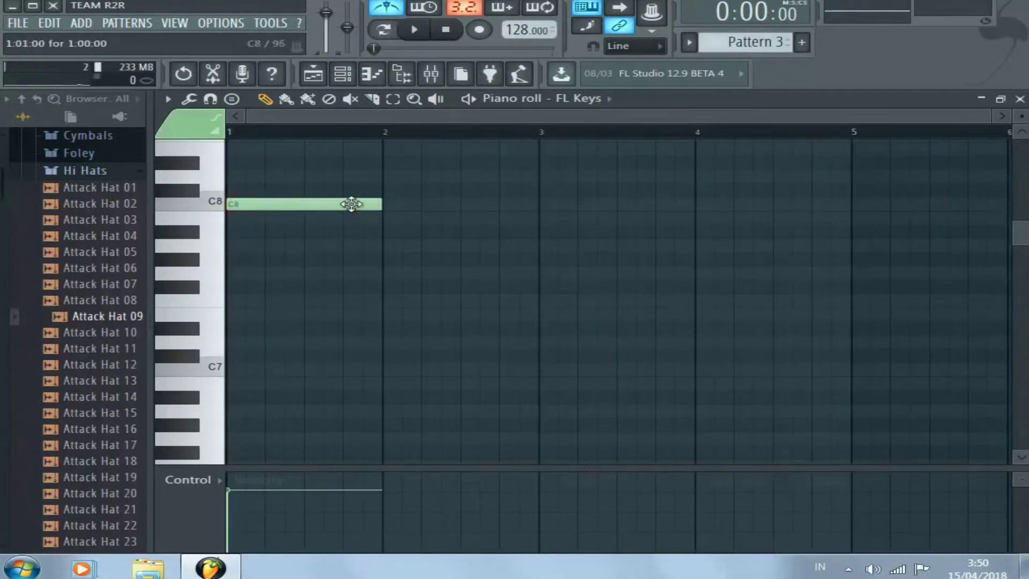
Move the bar 1 note down to C6 and audition it with playback switched to pattern mode
double_click(351, 201)
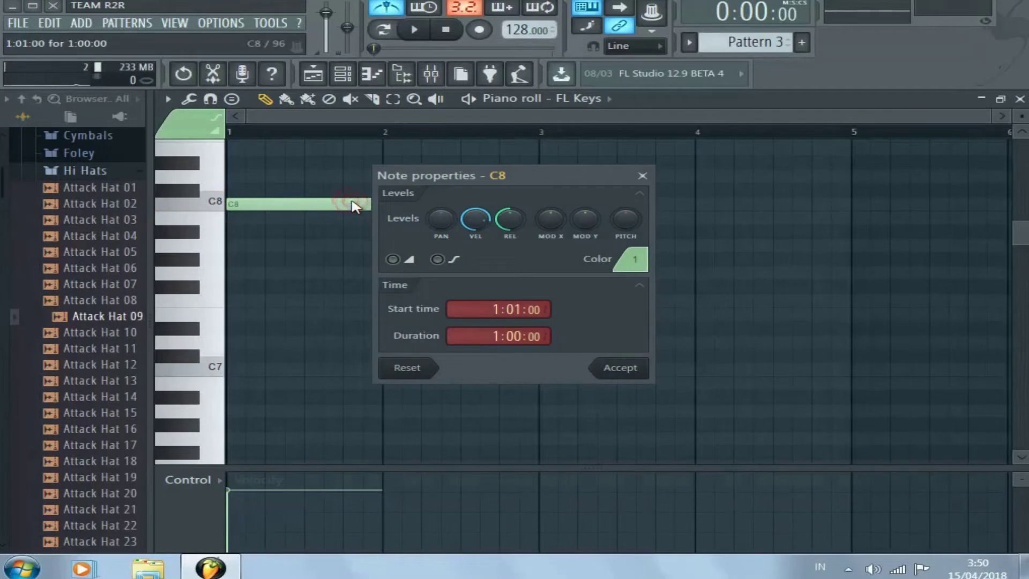
click(641, 177)
mouse_move(346, 204)
mouse_down()
mouse_move(285, 369)
mouse_move(272, 475)
mouse_move(278, 393)
mouse_move(274, 411)
mouse_move(300, 403)
mouse_up()
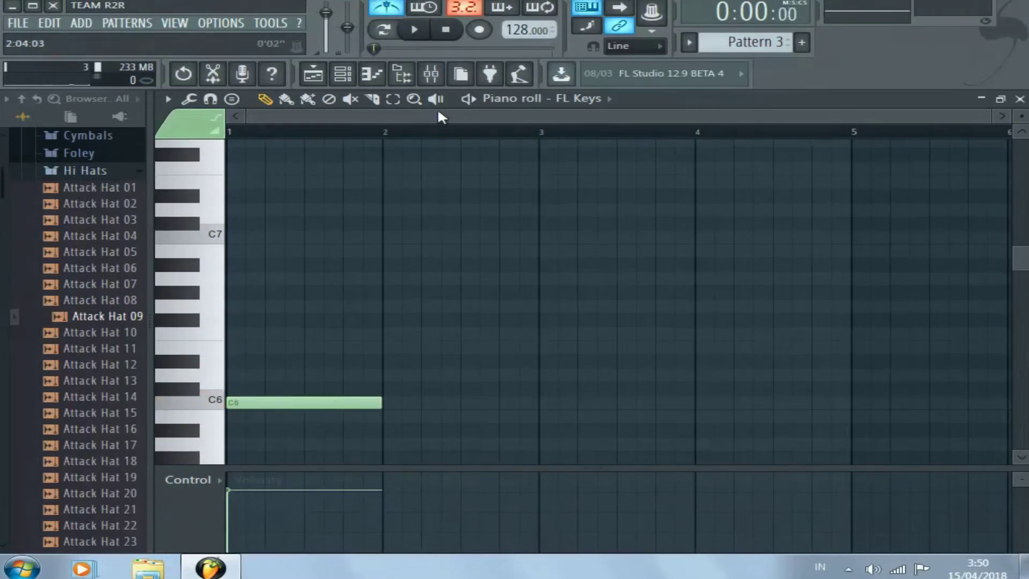
key(space)
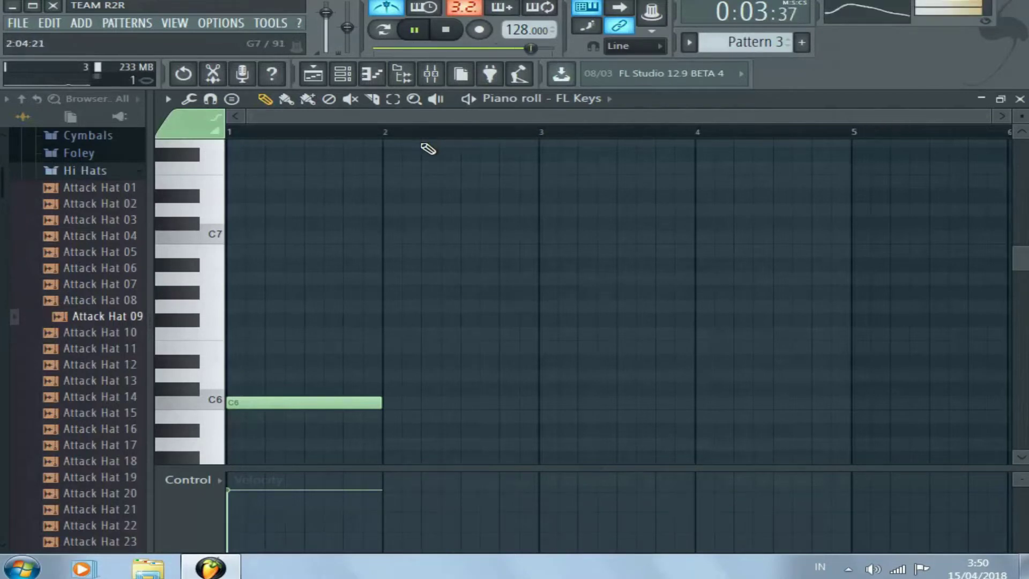
click(470, 99)
key(space)
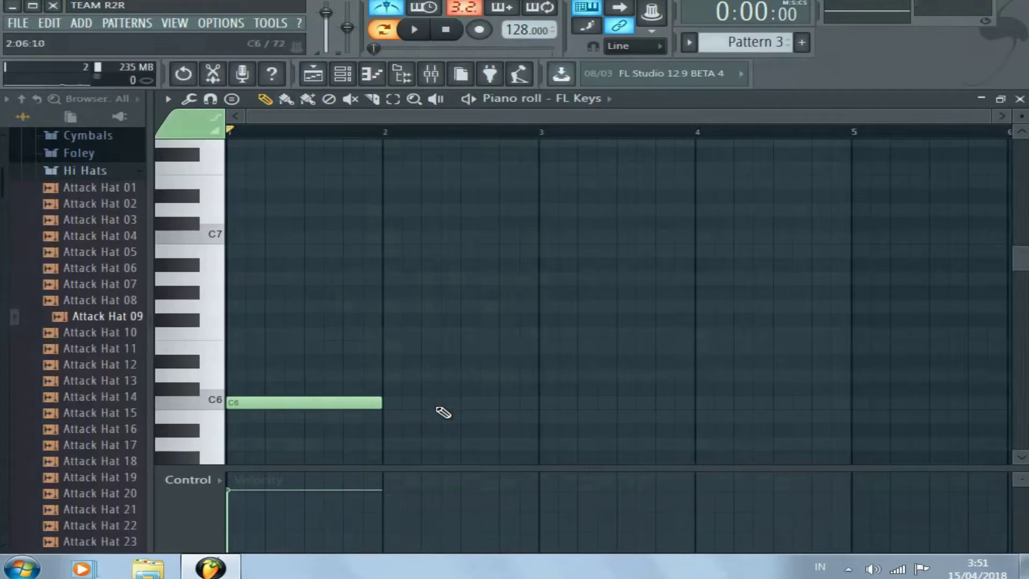
Add one-bar notes at A5 in bar 2, D6 in bar 3, and G6 in bar 4, auditioning them during playback
click(391, 431)
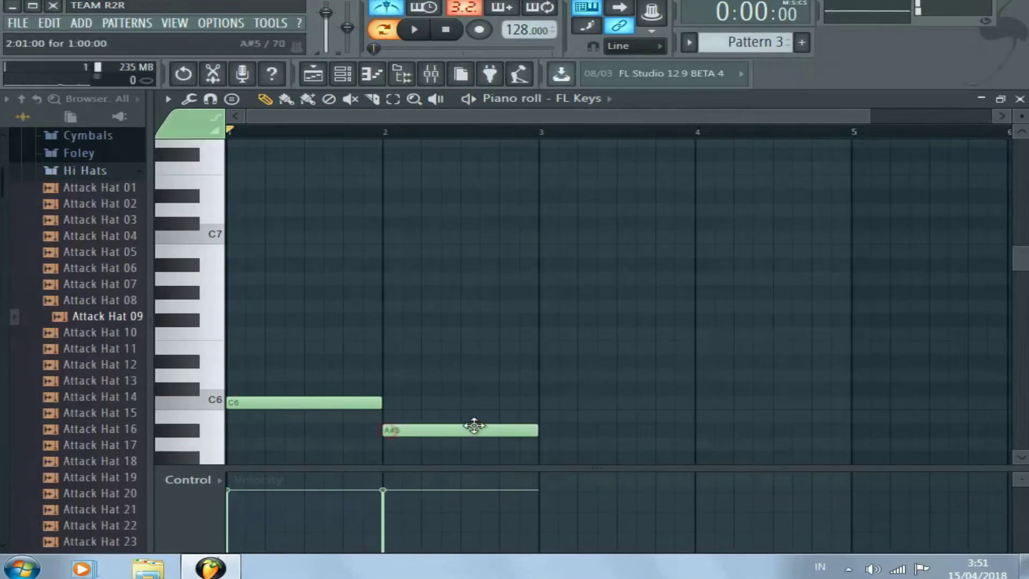
drag(471, 430, 472, 444)
key(space)
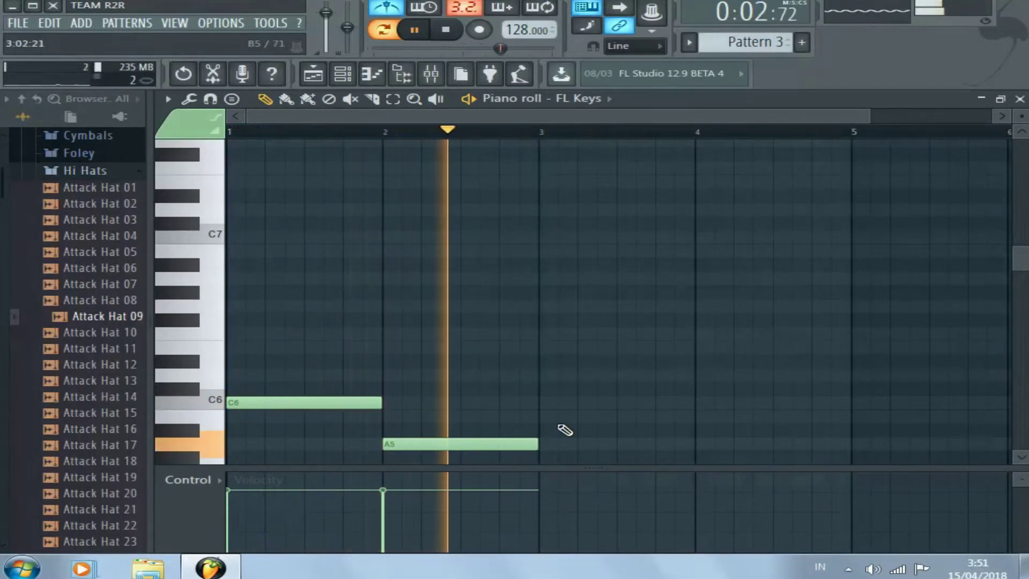
click(546, 375)
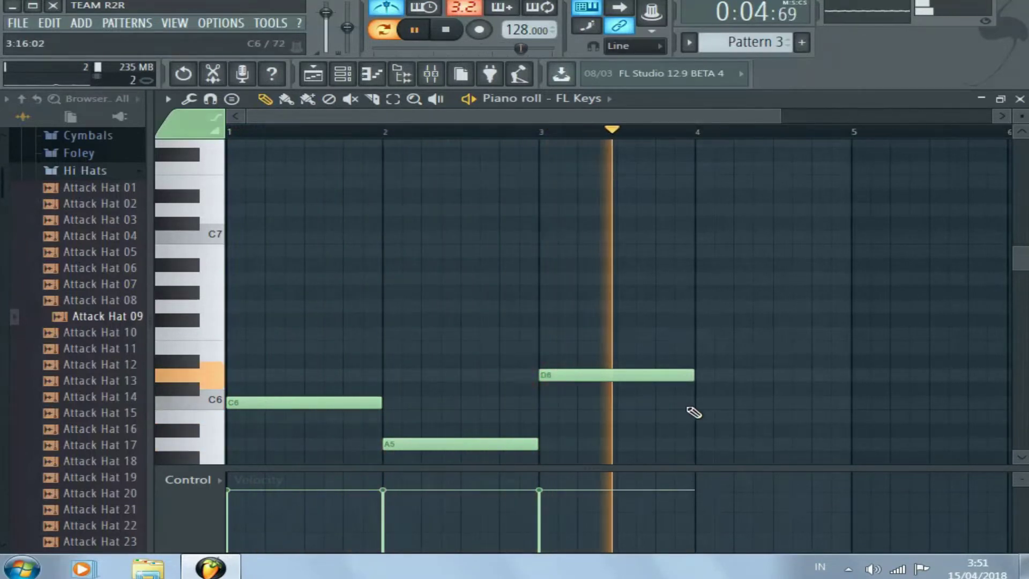
click(698, 417)
drag(749, 416, 750, 435)
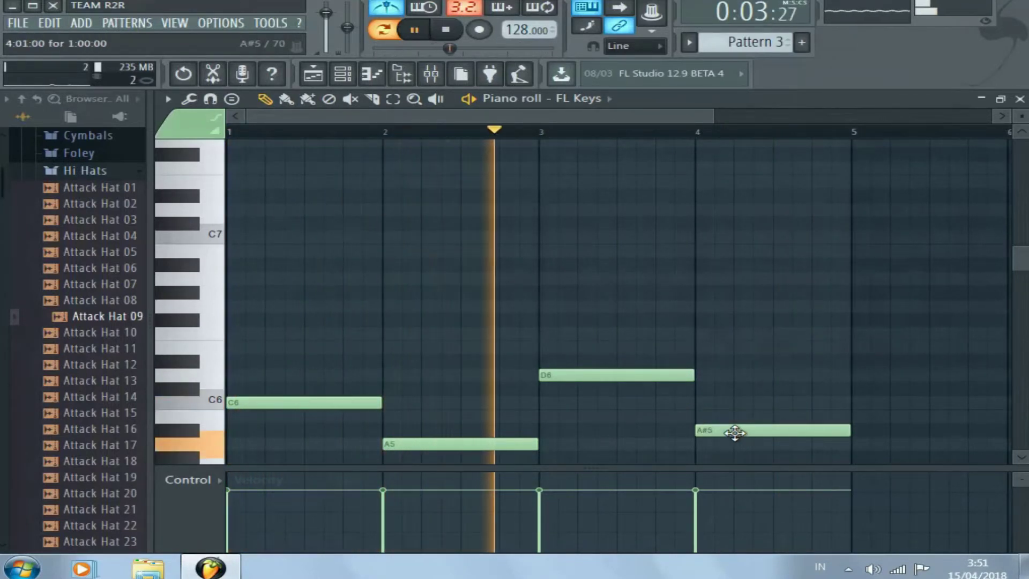
drag(737, 432, 730, 315)
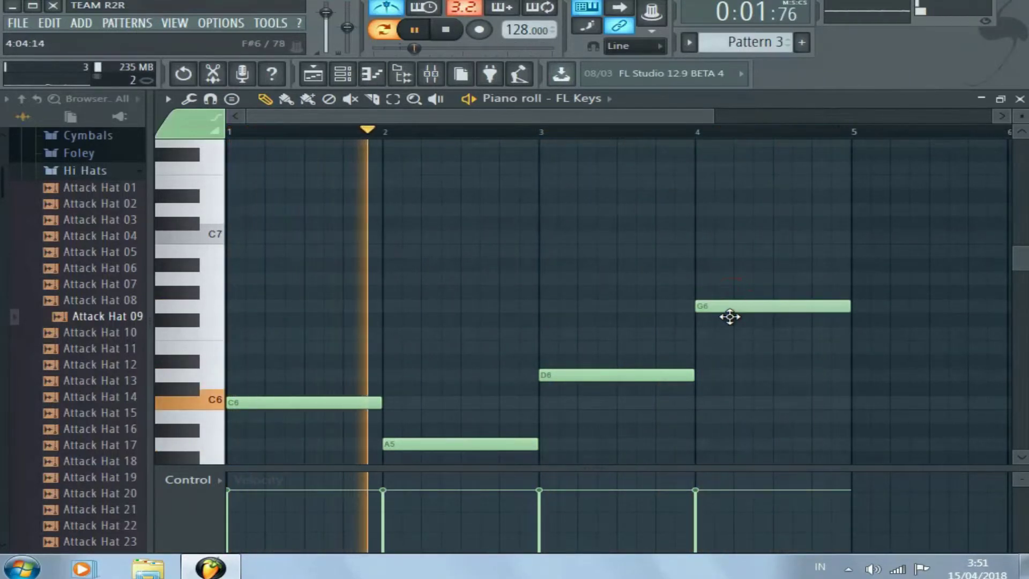
Duplicate all four notes one octave lower as C5, A4, D5 and G5, play the result, and close the piano roll
scroll(712, 328, down, 2)
scroll(712, 328, down, 1)
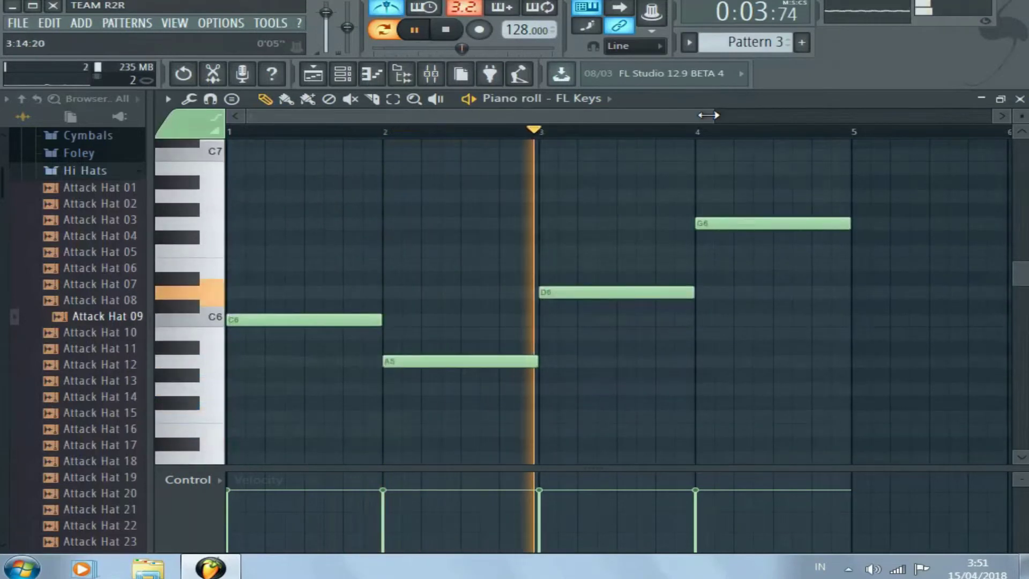
drag(710, 115, 989, 122)
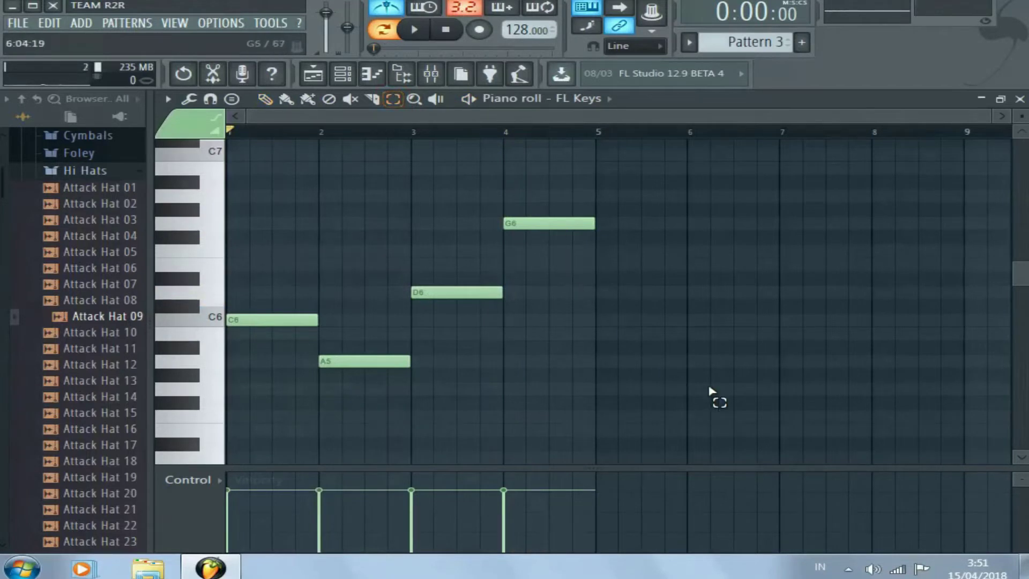
drag(846, 407, 230, 164)
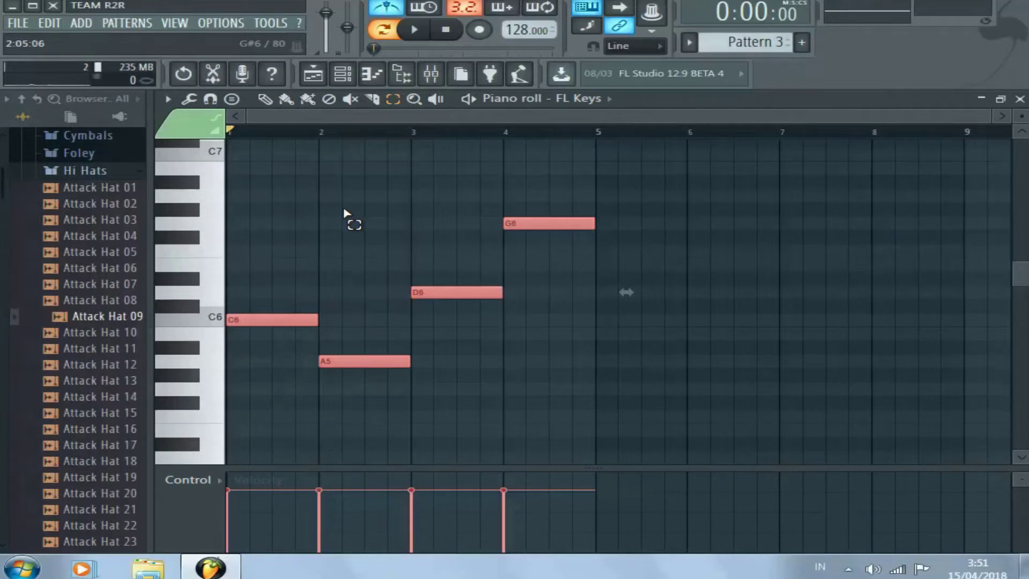
key(shift+Right)
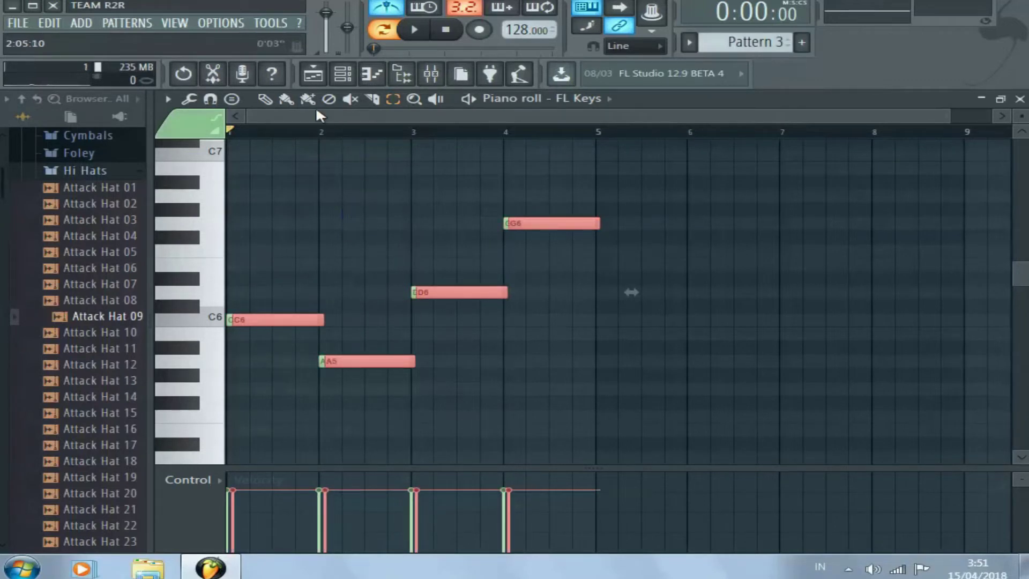
drag(451, 292, 345, 275)
key(space)
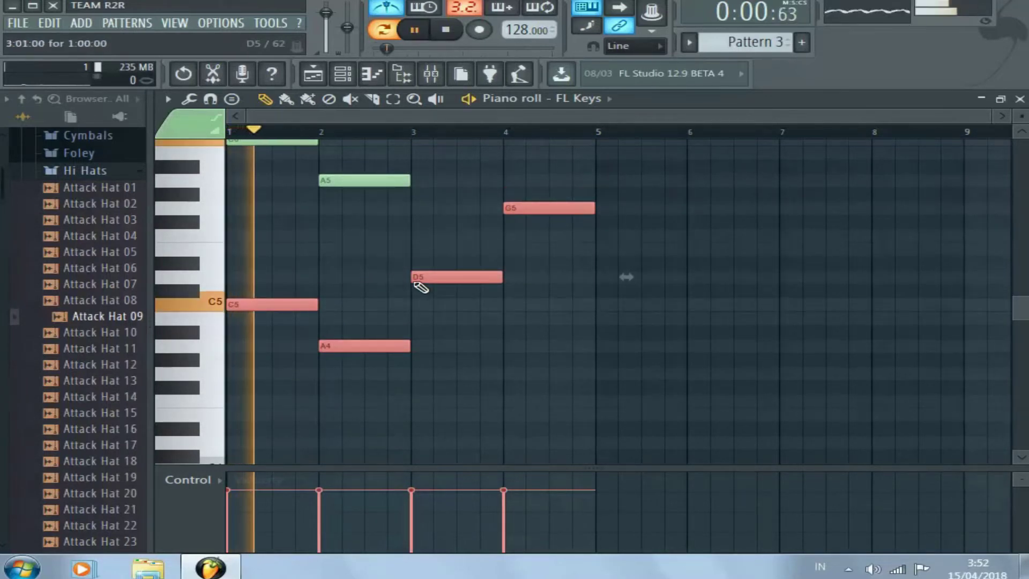
scroll(545, 288, up, 2)
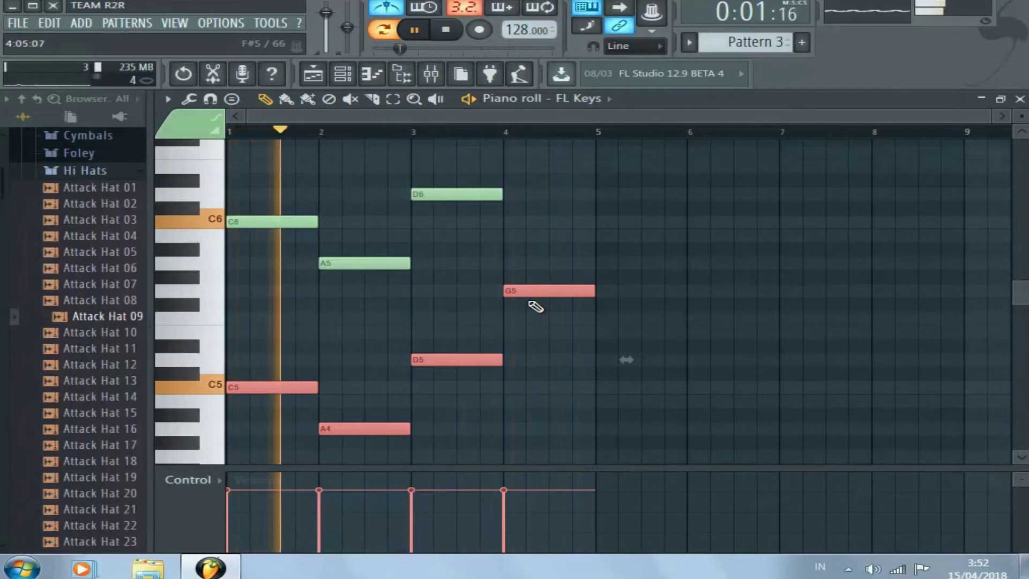
click(1019, 97)
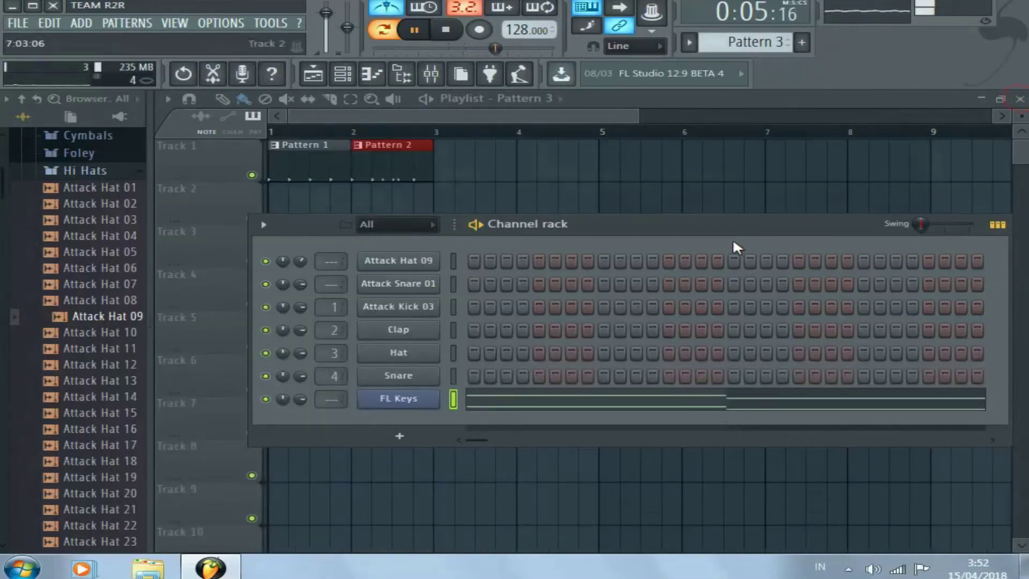
Move the channel rack out of the way, place the Pattern 3 clip on Track 2 at bar 1, and audition the song
drag(744, 223, 732, 396)
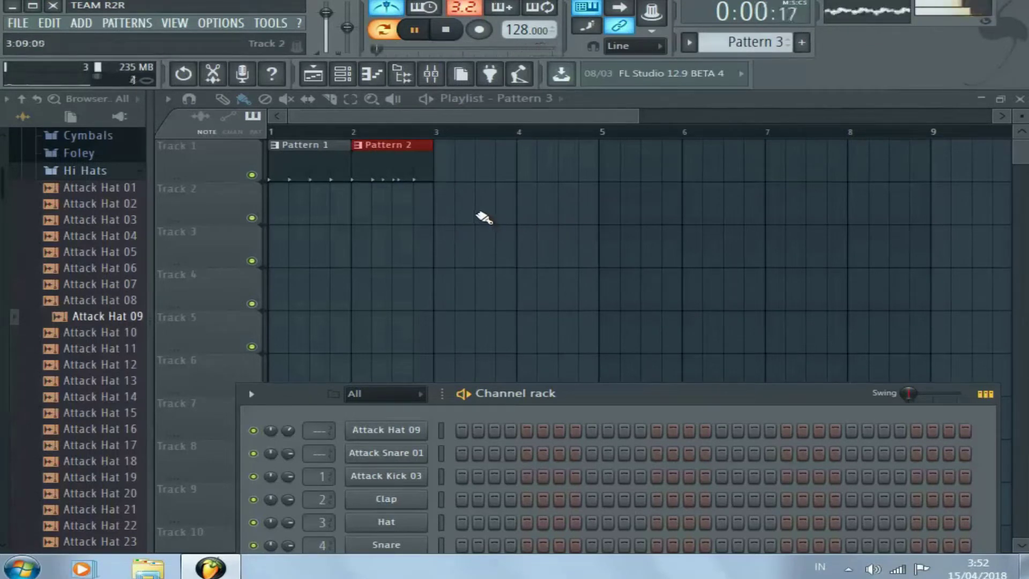
key(space)
click(286, 207)
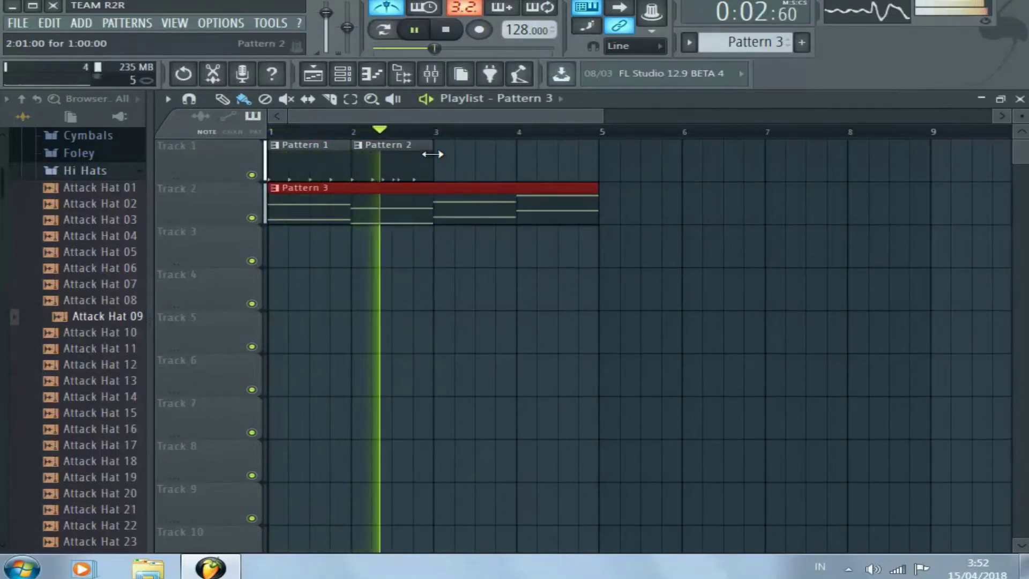
key(space)
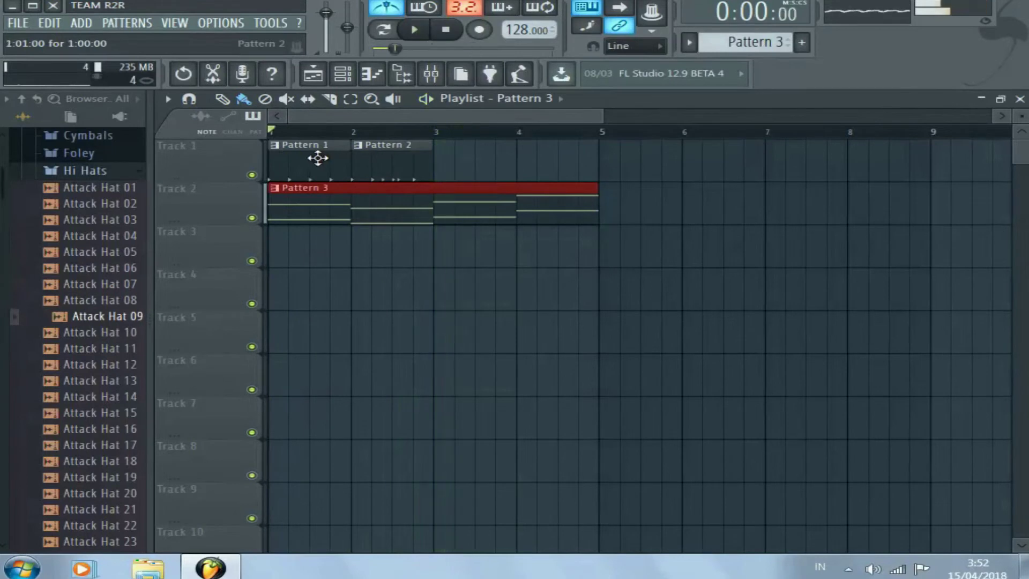
Add Pattern 1 at bar 3 and Pattern 2 at bar 4 on Track 1, and audition the arrangement
click(317, 157)
key(space)
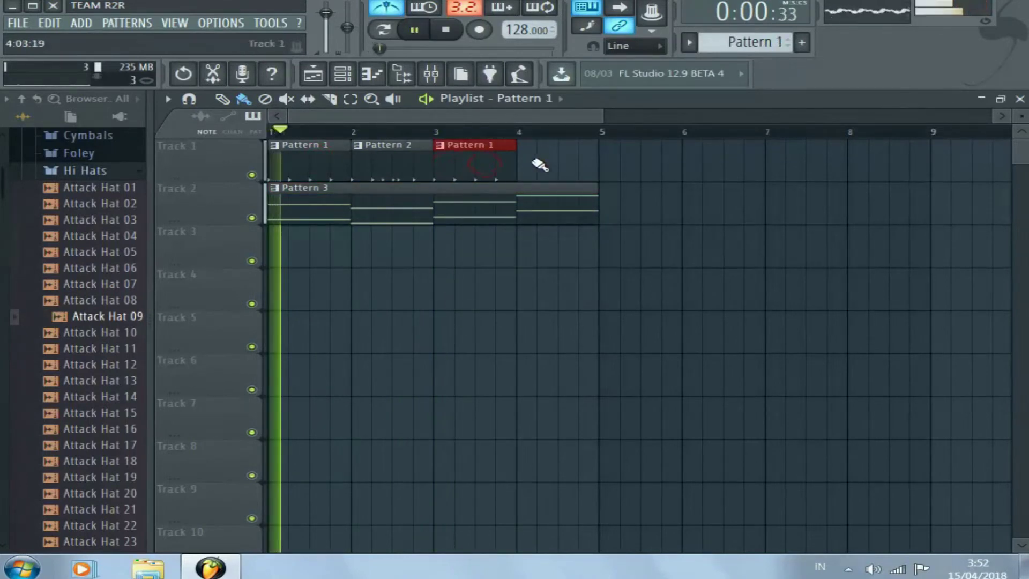
click(528, 160)
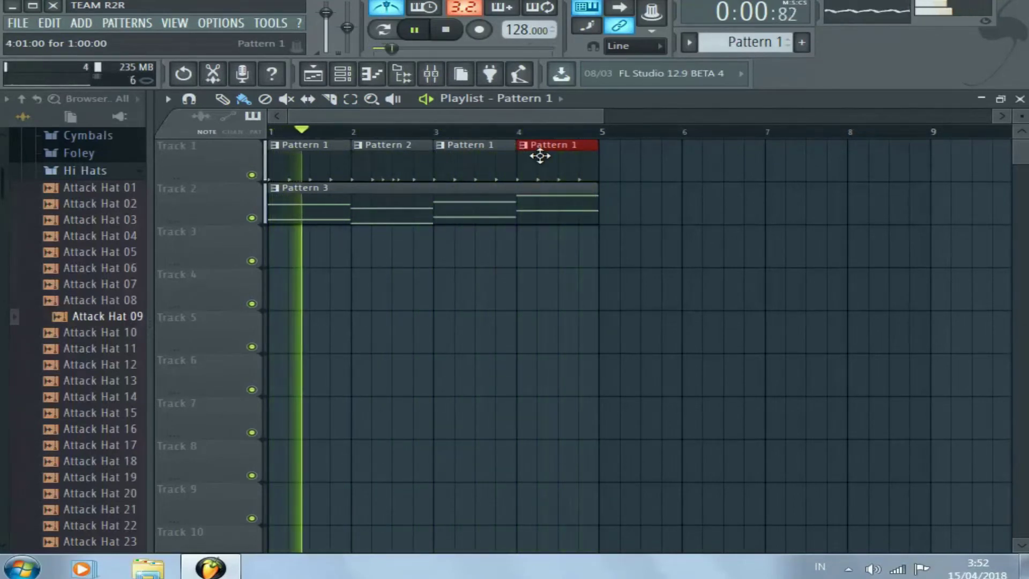
right_click(539, 156)
click(424, 166)
click(520, 161)
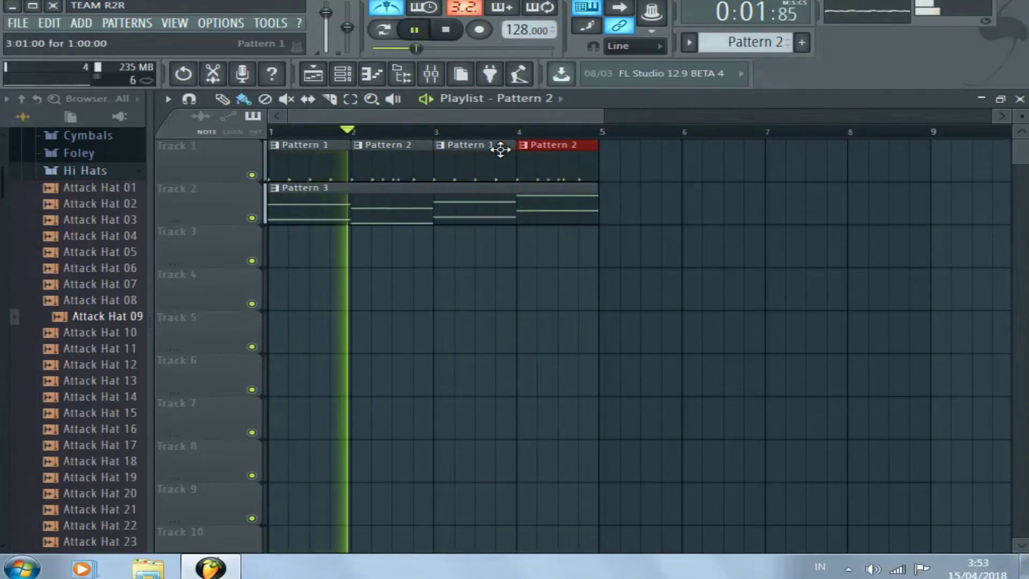
key(space)
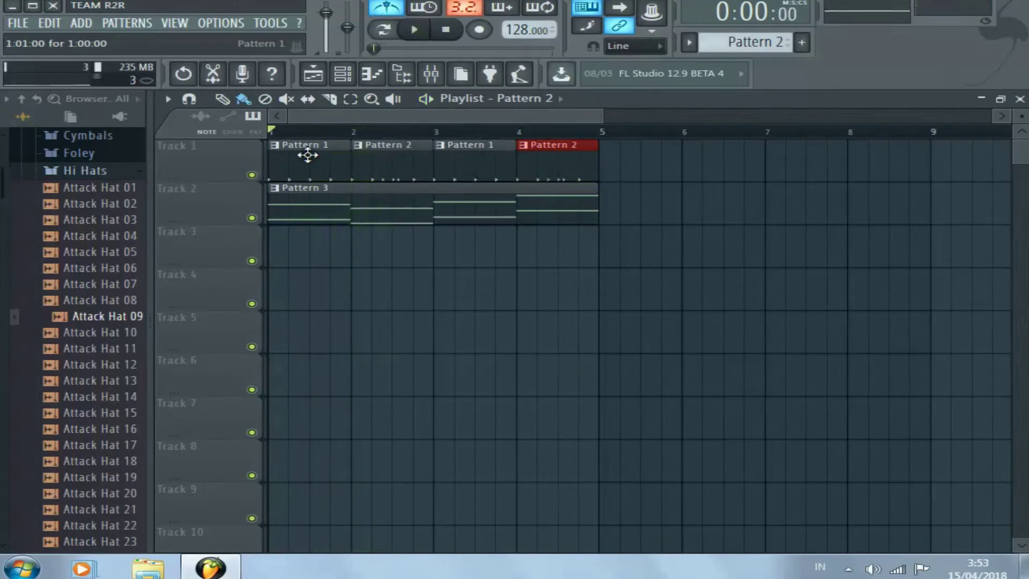
Replace the Track 1 clips so that Pattern 2 fills bars 1 to 4, and audition the song
drag(373, 154, 292, 161)
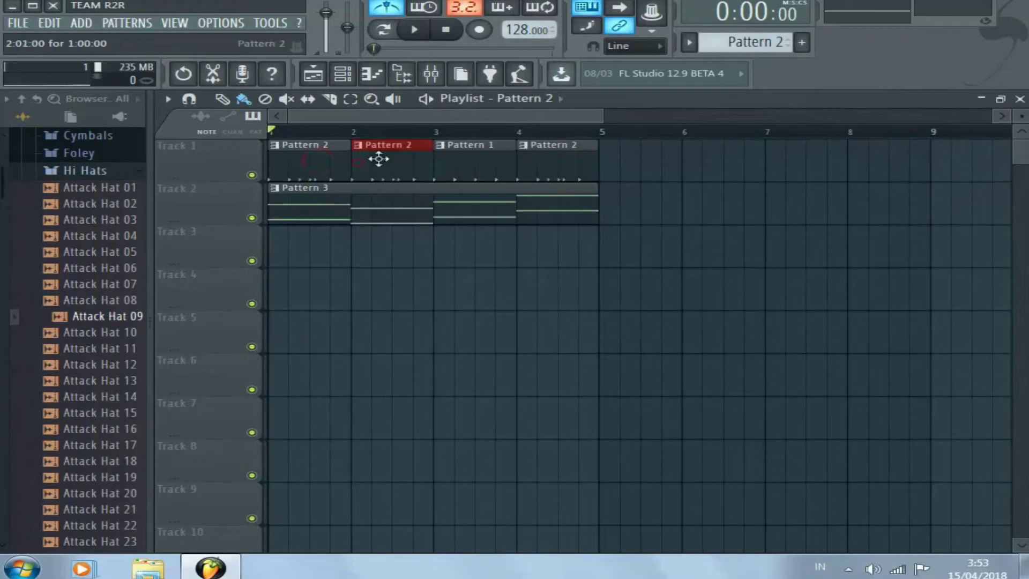
right_click(468, 159)
right_click(533, 164)
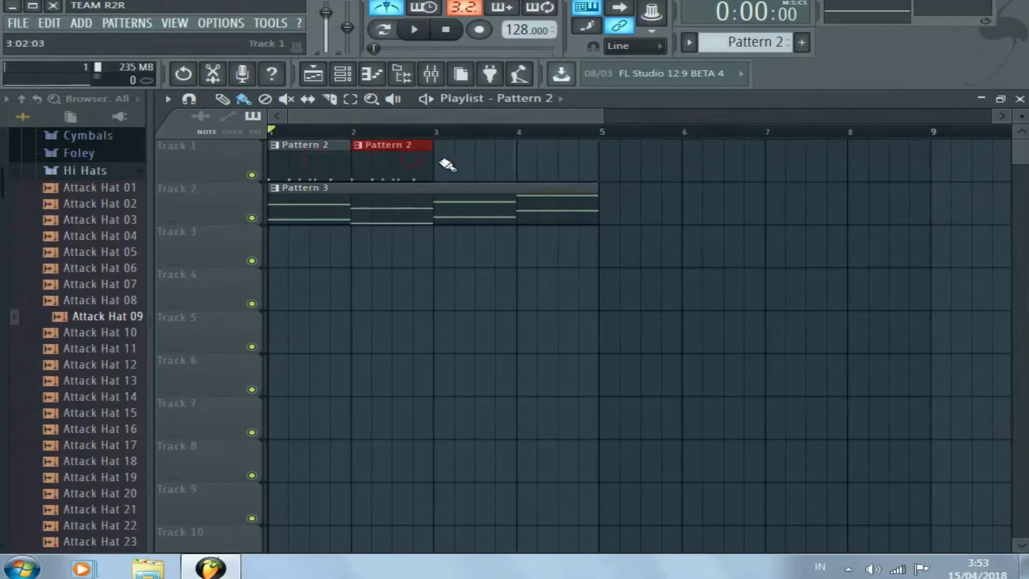
click(448, 166)
key(space)
click(533, 165)
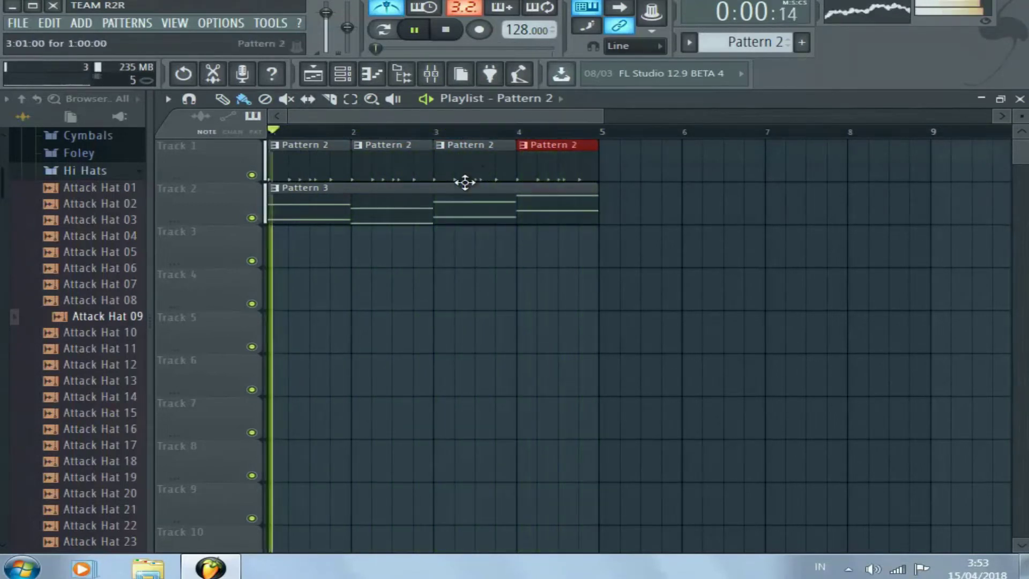
key(space)
Show Pattern 3 in the channel rack and replace its FL Keys instrument with Sytrus
click(346, 80)
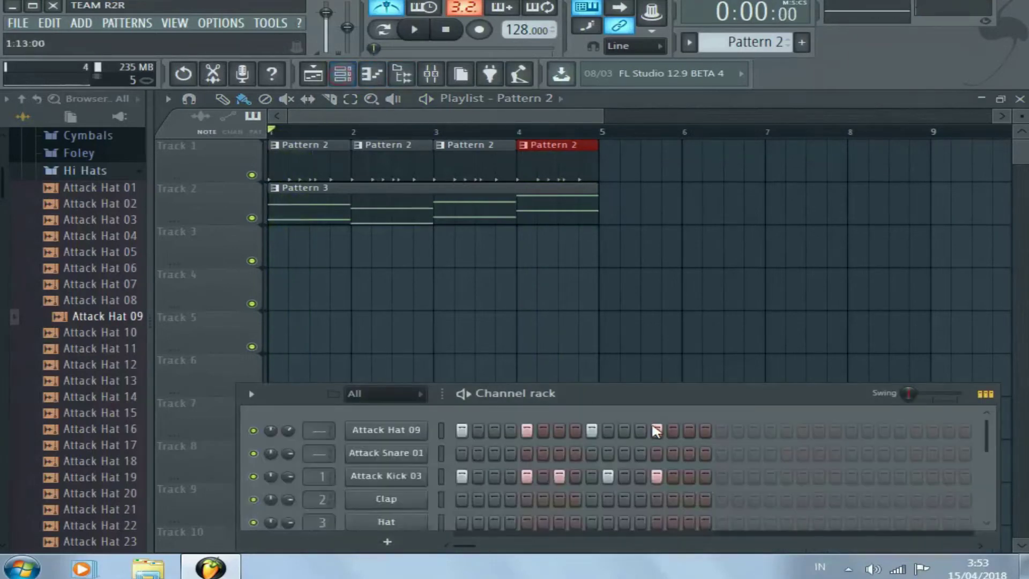
click(892, 224)
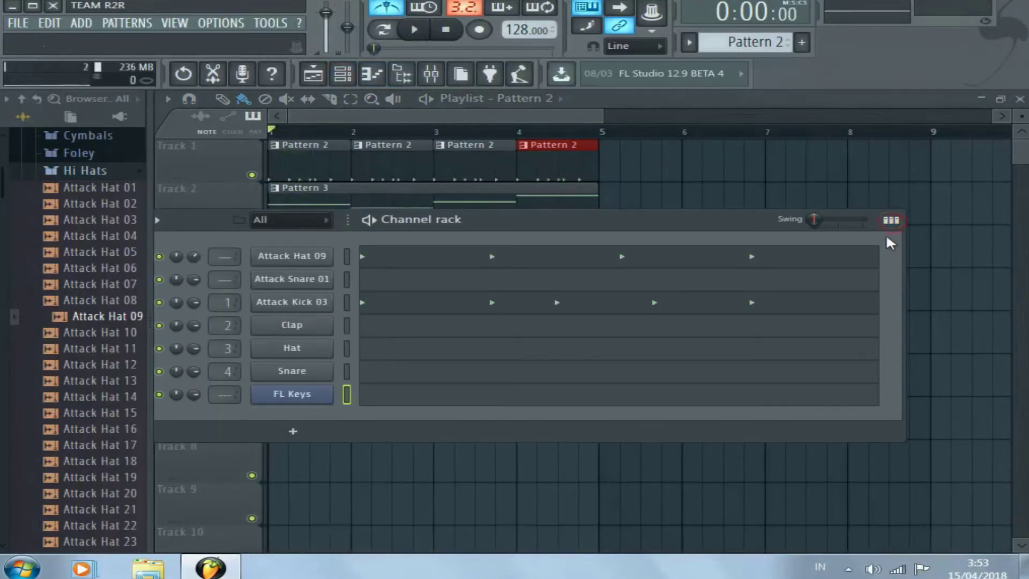
click(892, 221)
scroll(747, 37, up, 1)
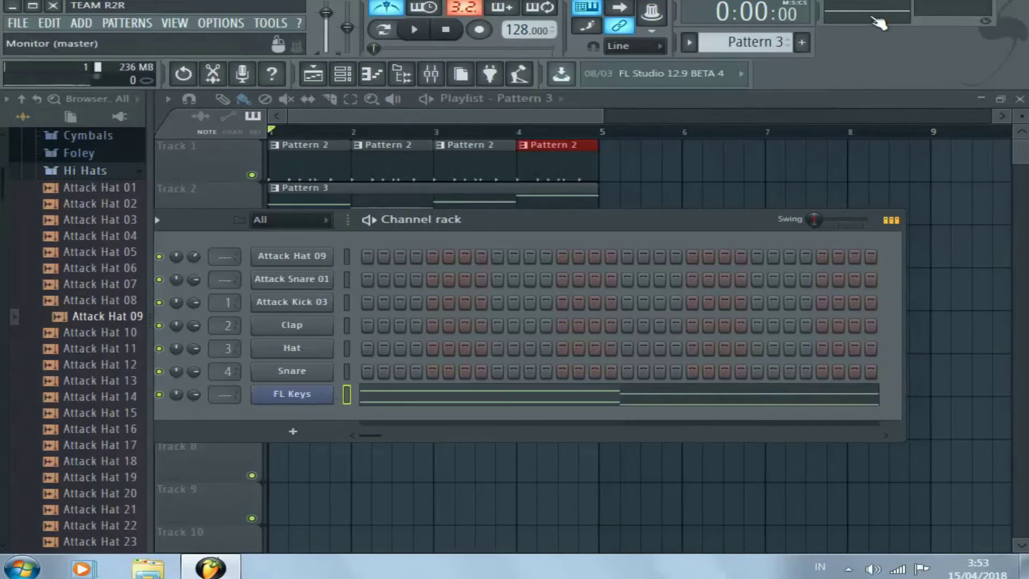
right_click(290, 402)
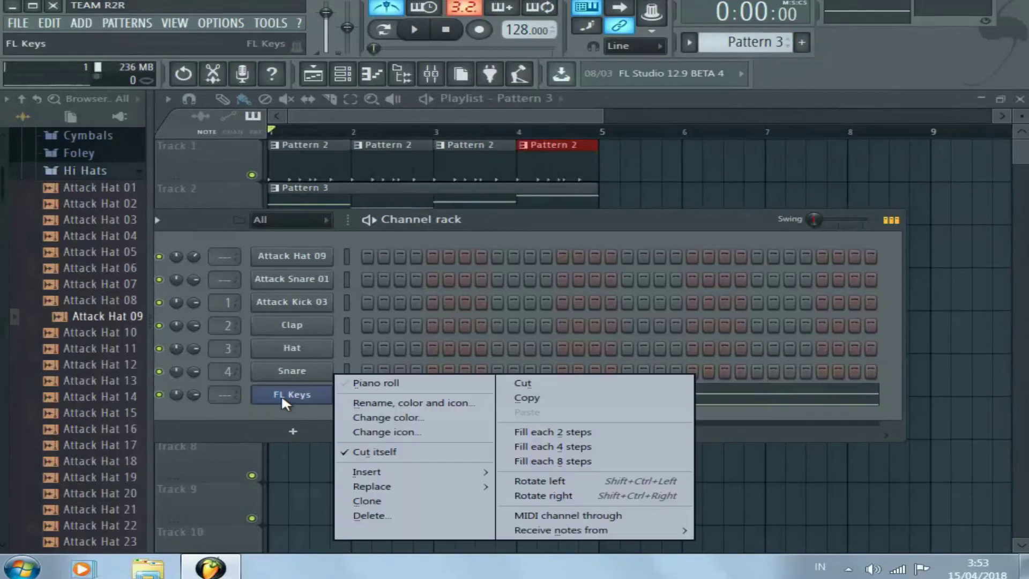
mouse_move(433, 489)
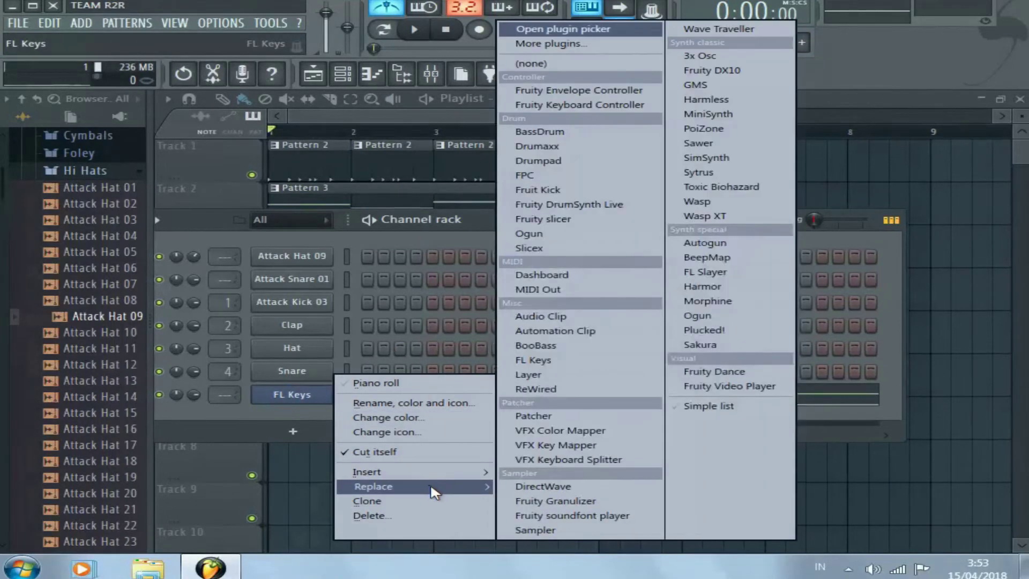
click(721, 172)
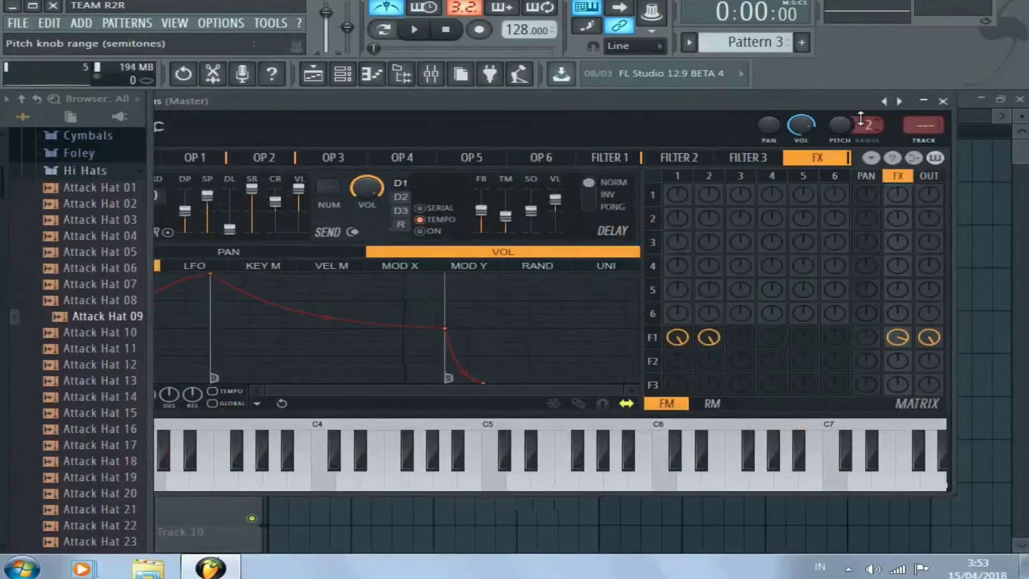
Audition Sytrus with a keyboard note and song playback, moving the plugin window to uncover the playlist ruler
drag(859, 105, 896, 137)
drag(622, 498, 598, 507)
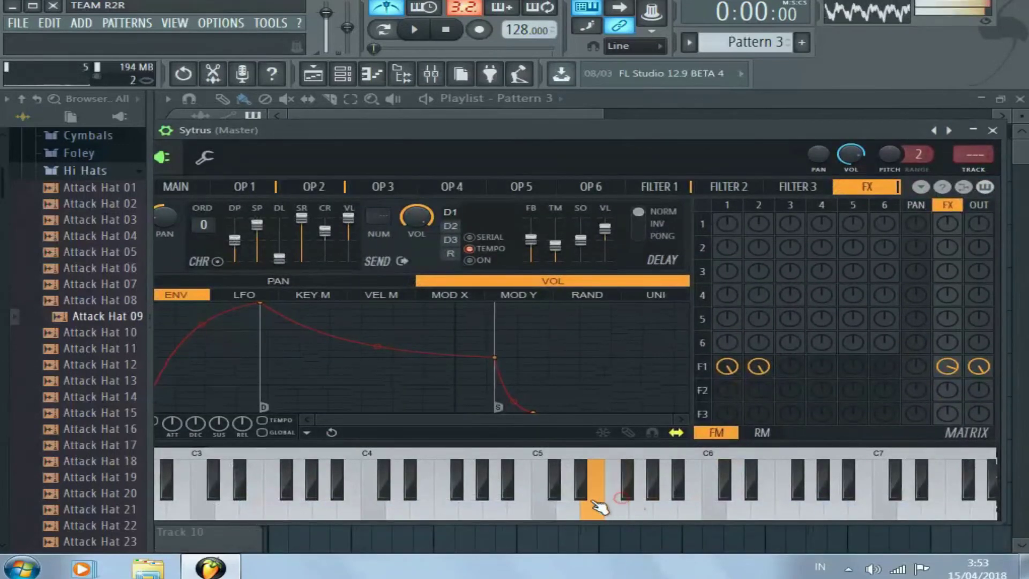
key(space)
drag(670, 130, 684, 150)
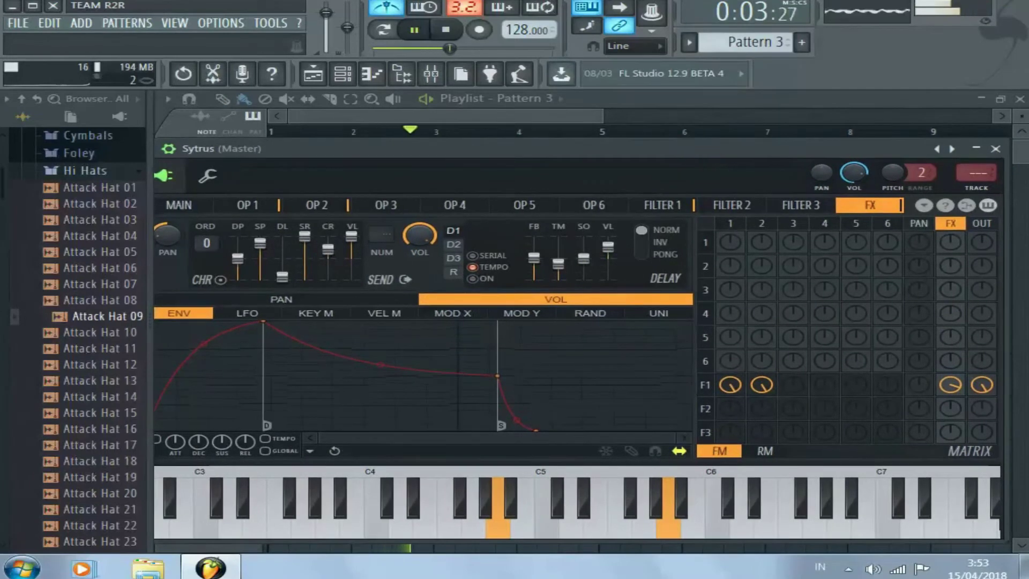
Load the Chasse preset in Sytrus while the song plays, keeping the playlist's Track 1 clips in view
right_click(954, 149)
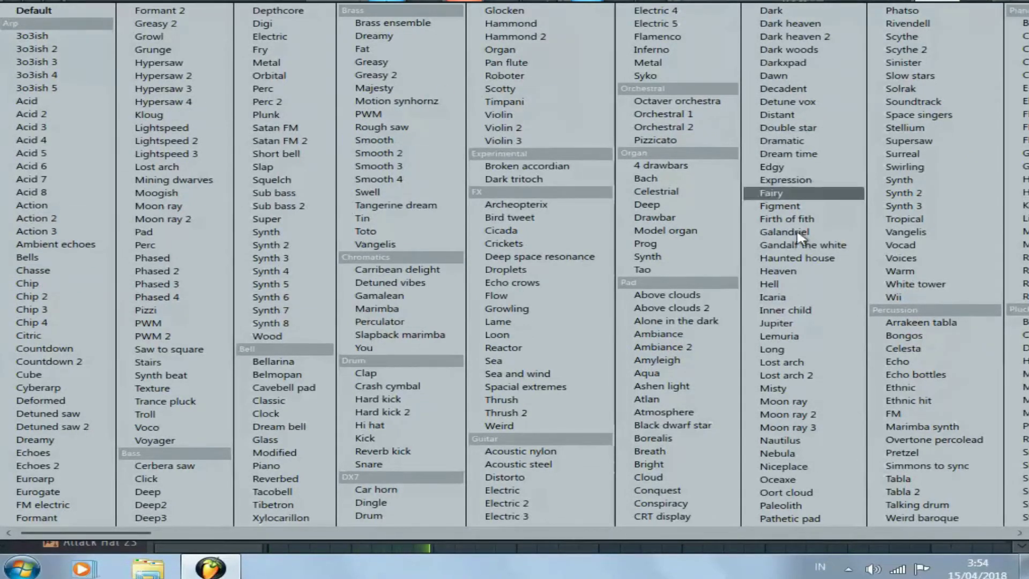
click(70, 277)
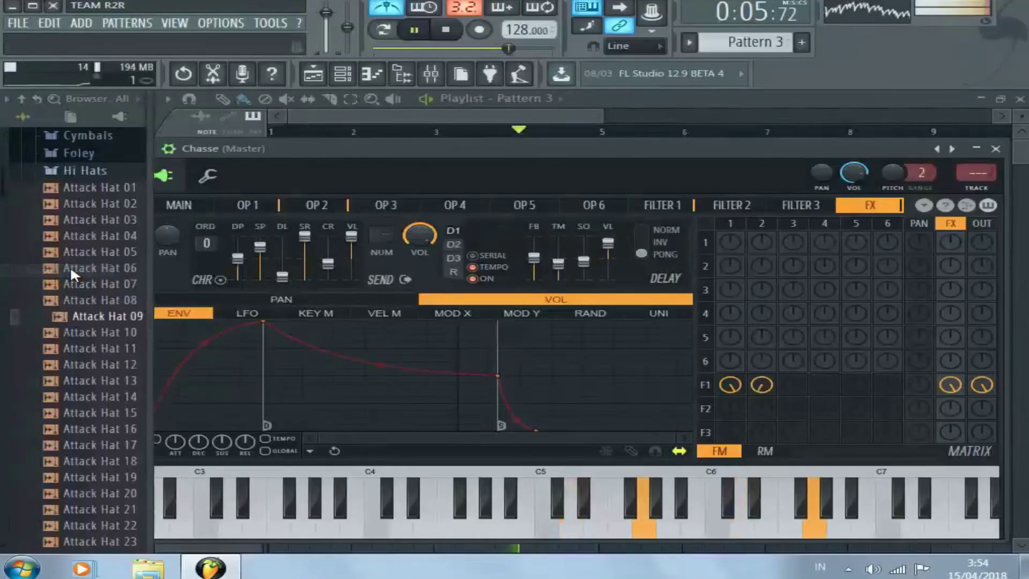
drag(549, 142, 528, 170)
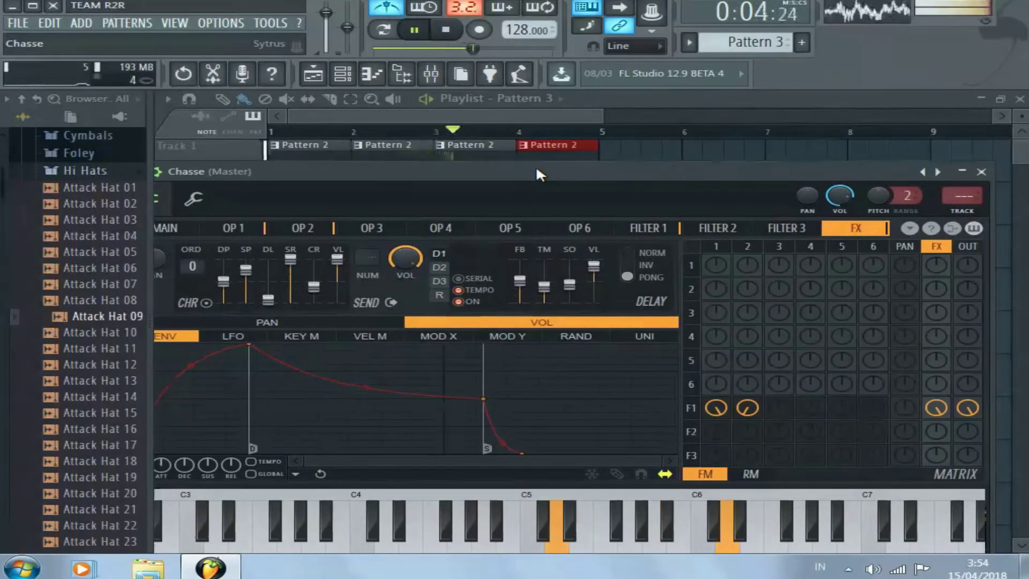
Step forward through the Sytrus presets to Countdown during playback and close the plugin window
click(938, 172)
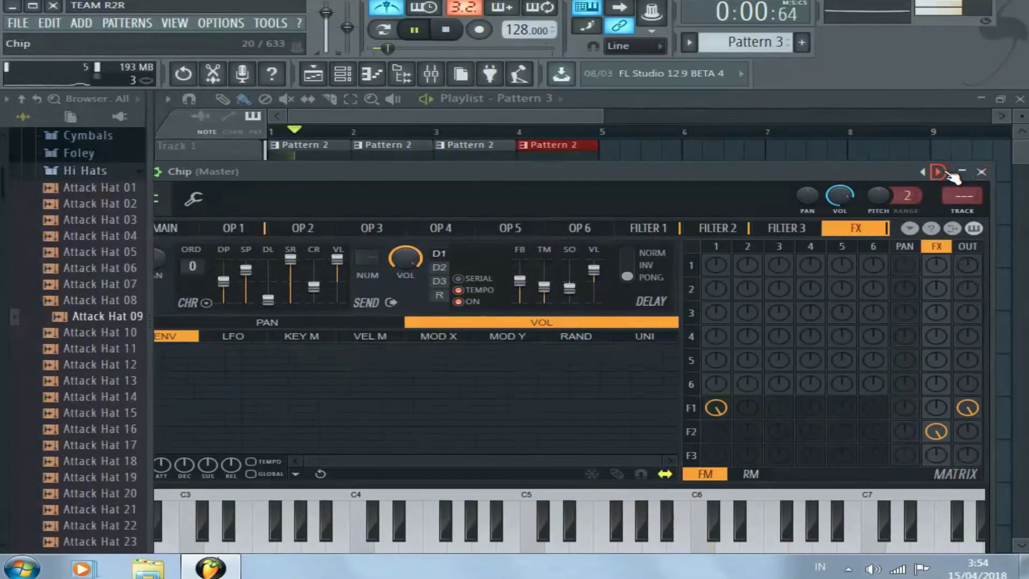
click(946, 172)
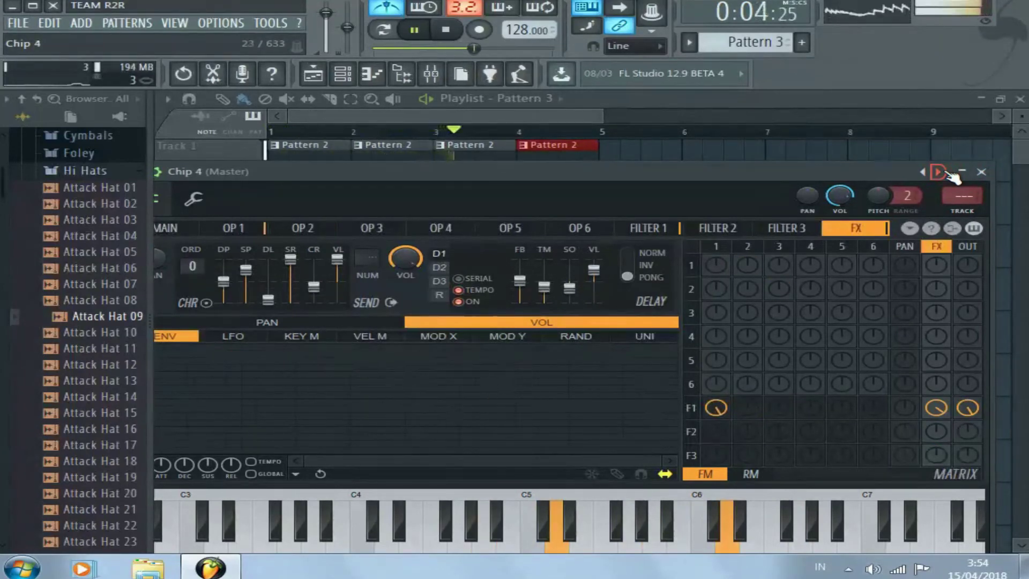
click(947, 172)
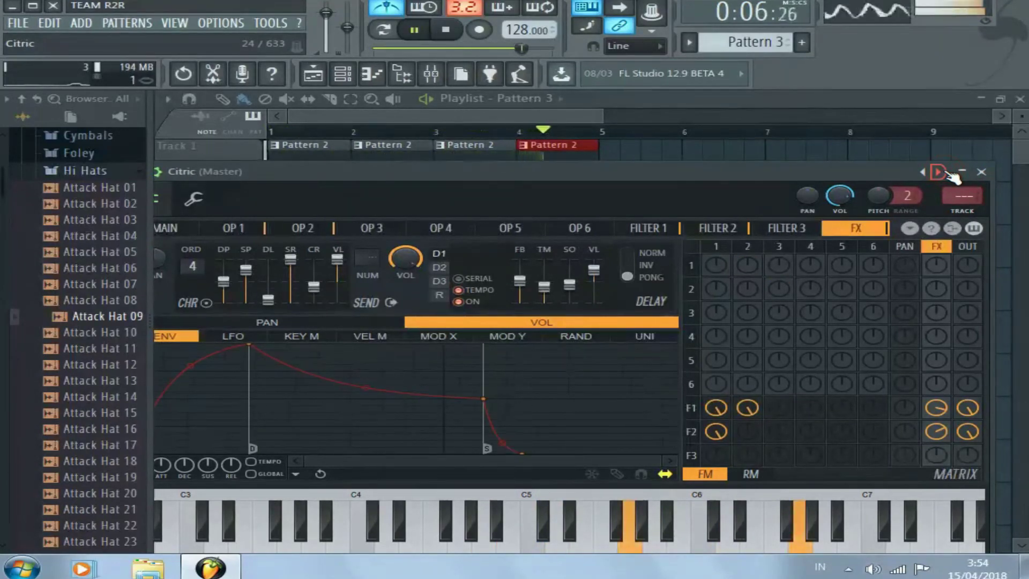
click(947, 173)
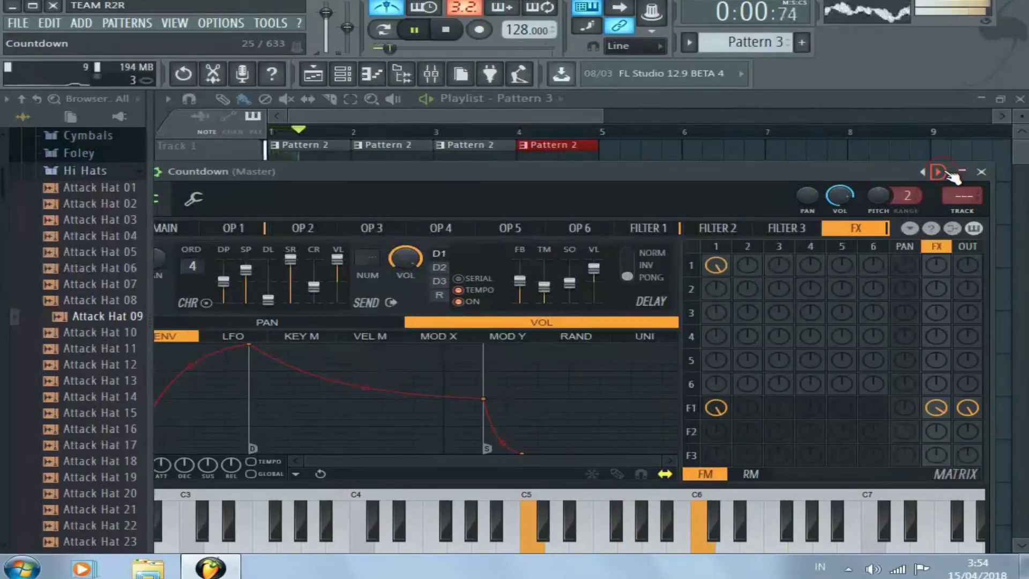
click(983, 172)
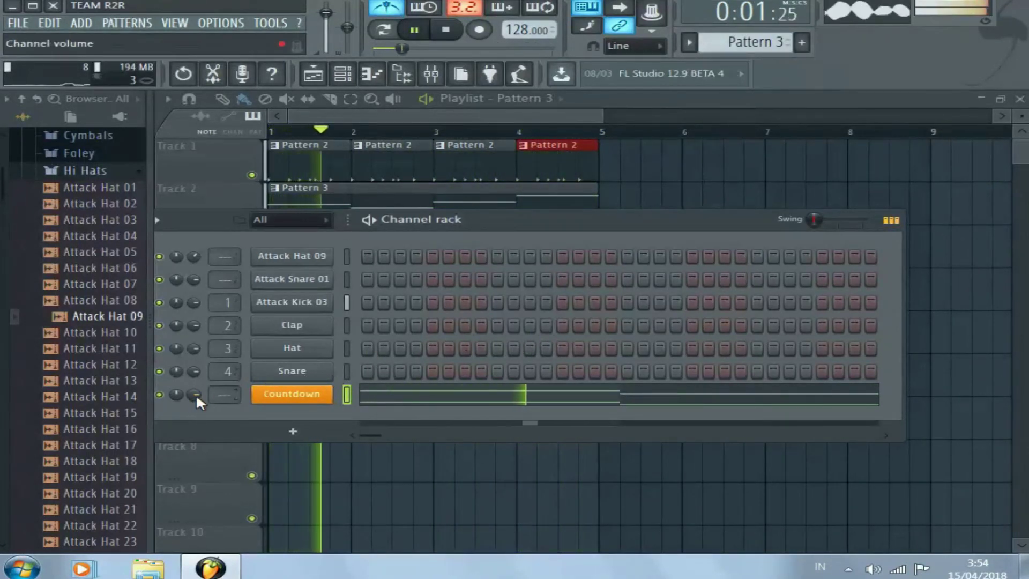
Lower the Countdown channel's volume and turn off the metronome, ending with playback stopped
drag(194, 394, 206, 440)
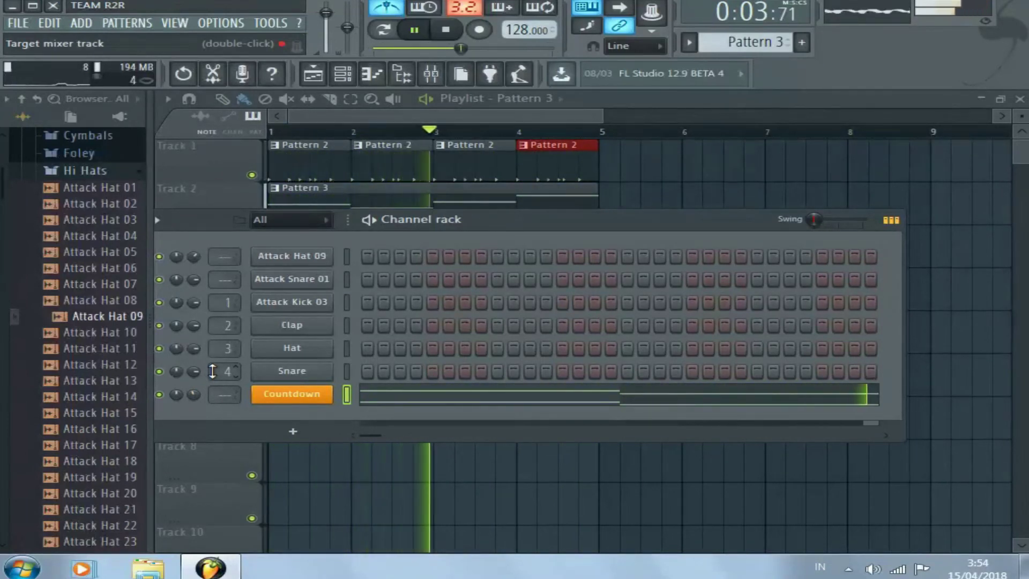
click(408, 16)
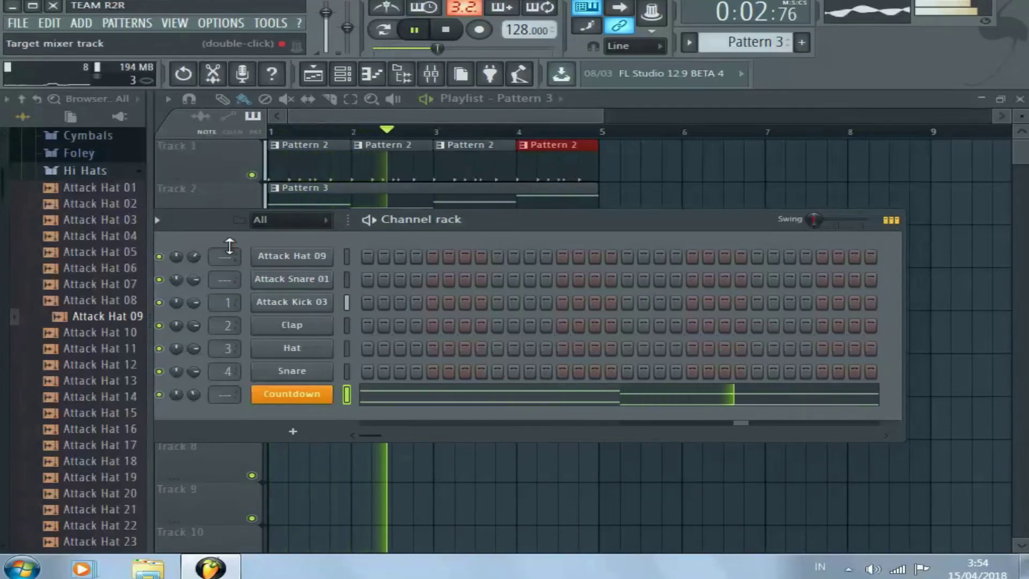
drag(497, 221, 592, 227)
key(space)
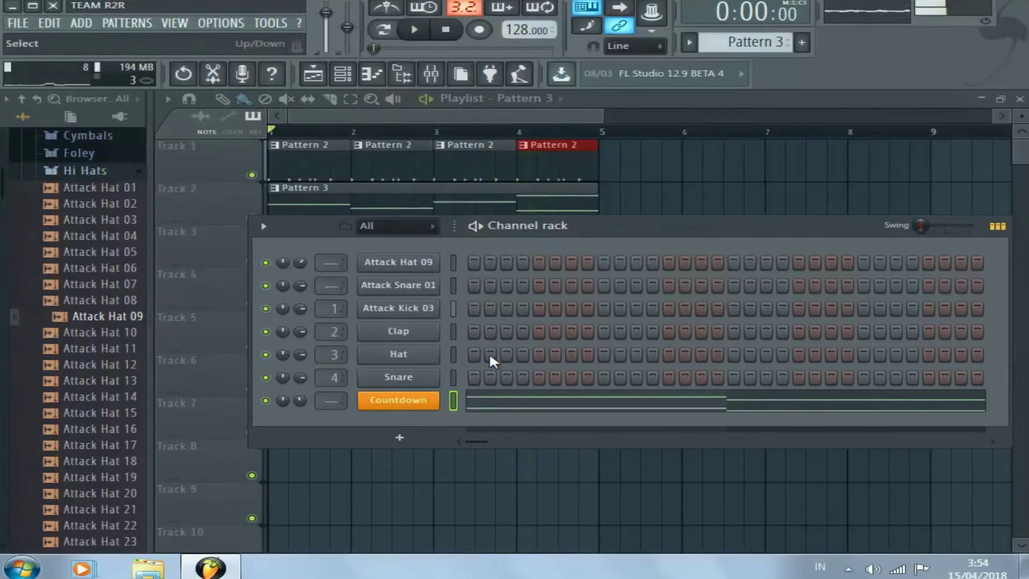
Browse the sample library from the Hi Hats to FL Studio Pack and open the 01.14 folder in Big Pack MIDI
scroll(102, 327, down, 15)
scroll(100, 328, down, 20)
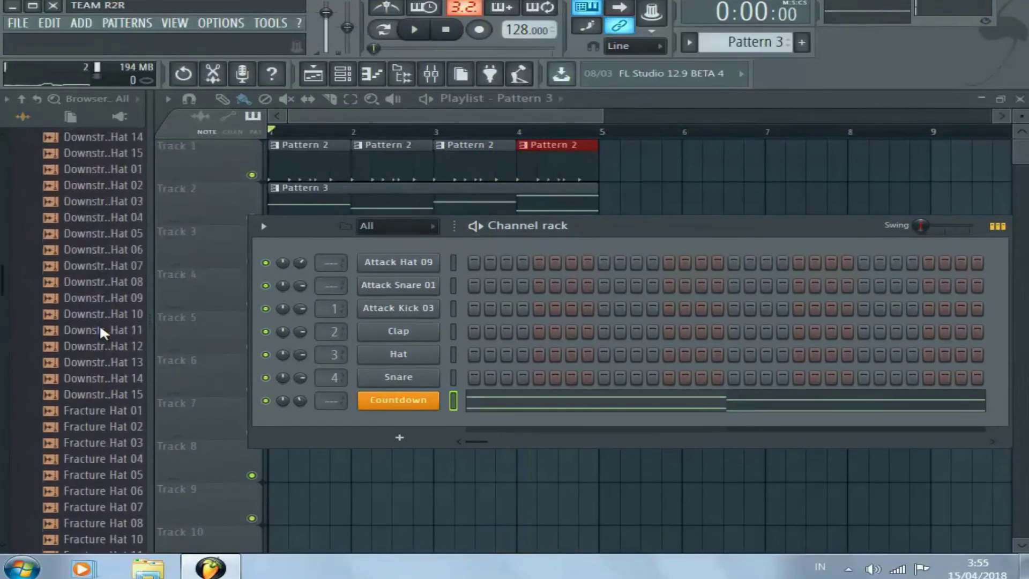
scroll(105, 329, down, 10)
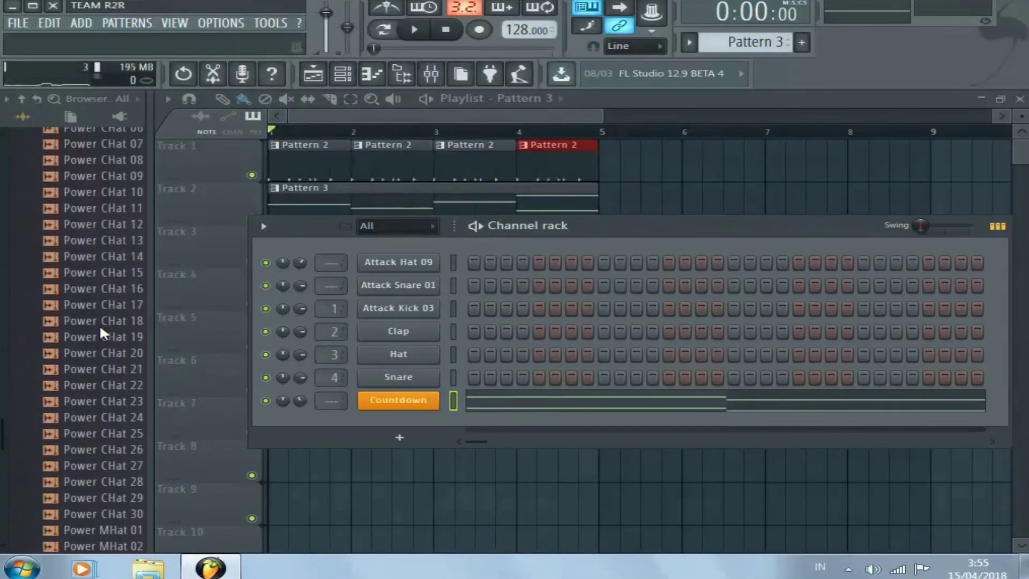
scroll(99, 323, up, 20)
scroll(97, 294, up, 15)
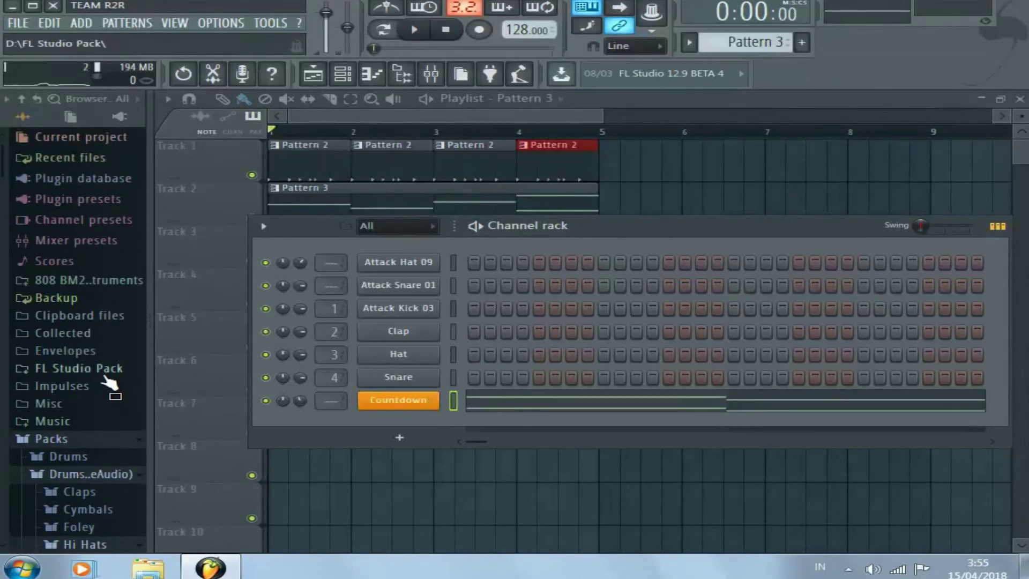
click(102, 370)
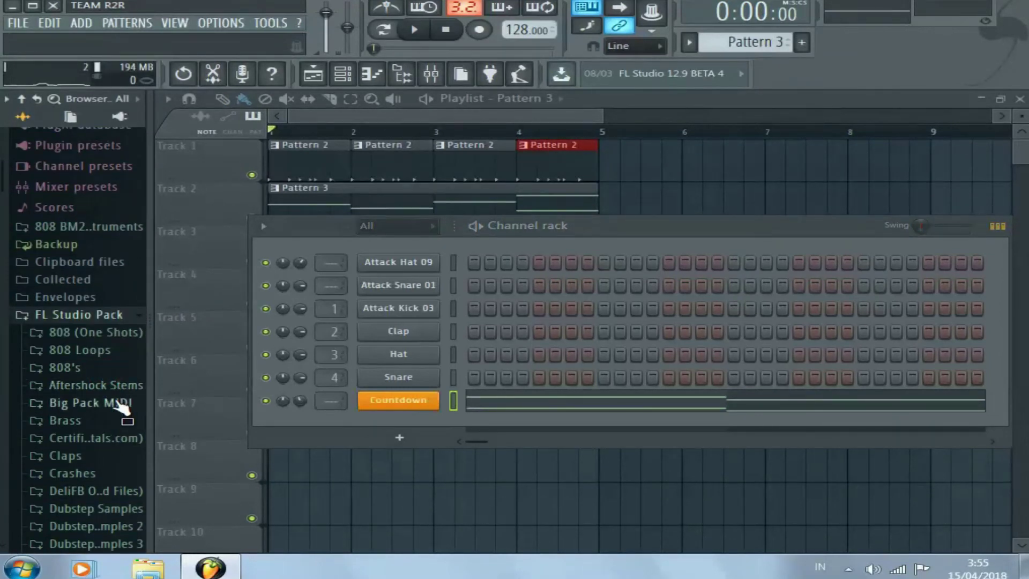
click(121, 405)
click(105, 143)
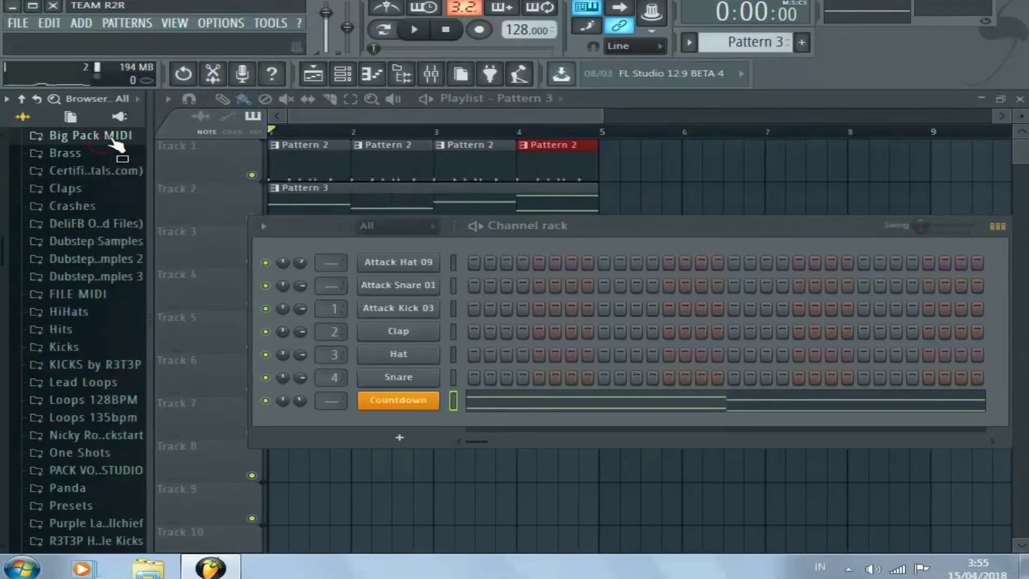
click(115, 144)
click(116, 153)
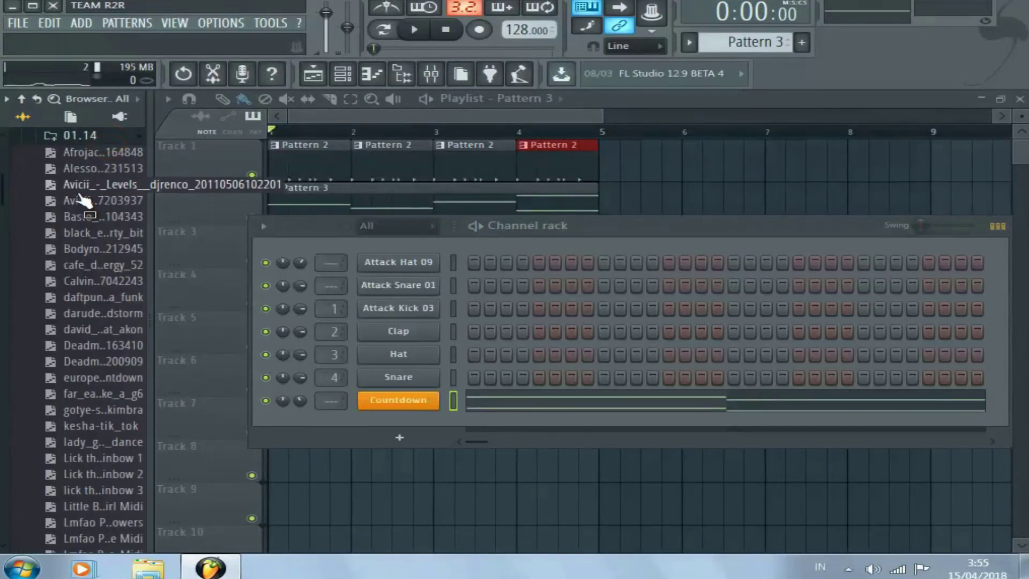
Import the Alesso Years MIDI file from the 01.14 folder into the Countdown channel with all tracks, and audition it briefly
drag(111, 175, 413, 410)
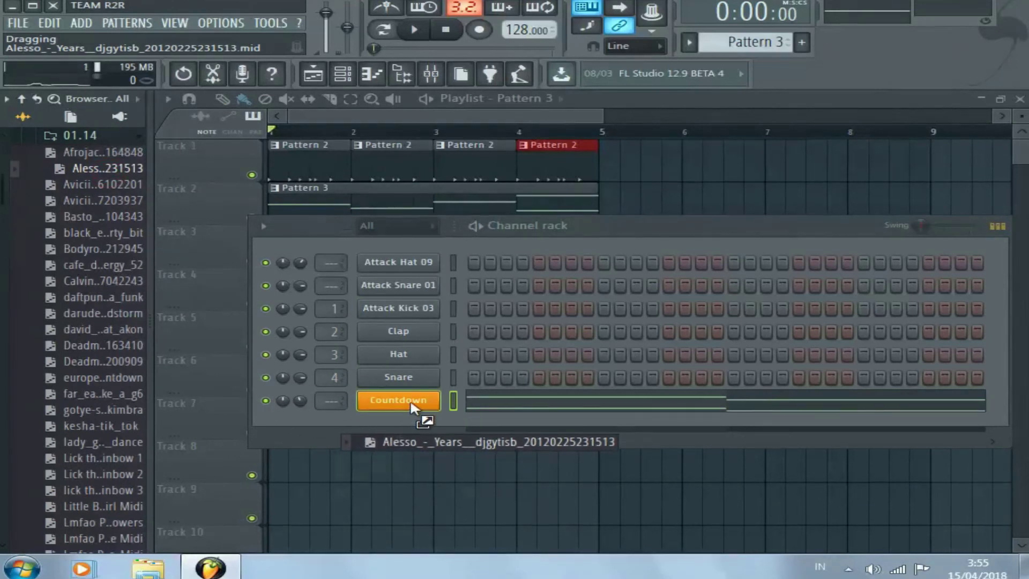
drag(412, 408, 413, 408)
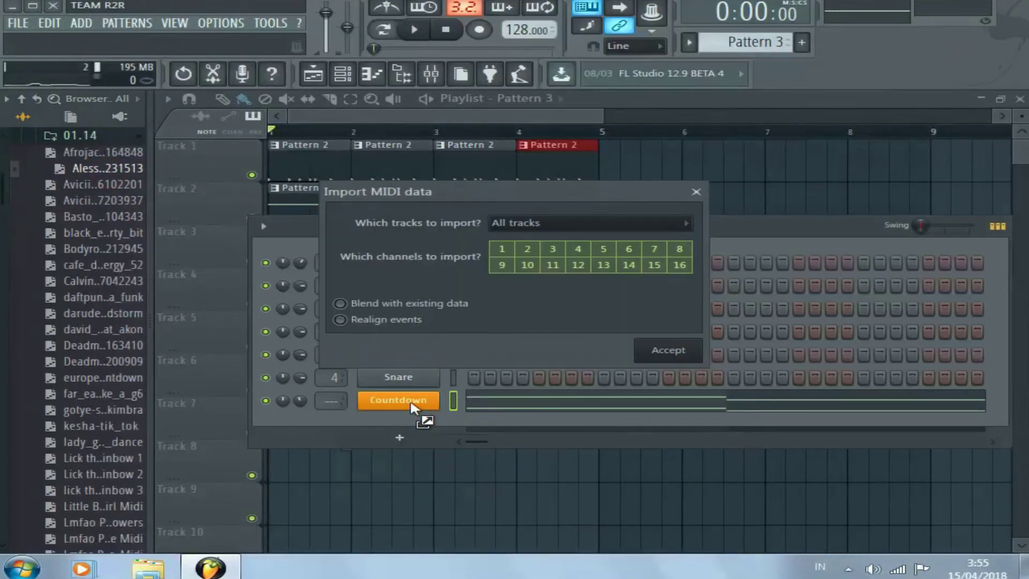
click(677, 355)
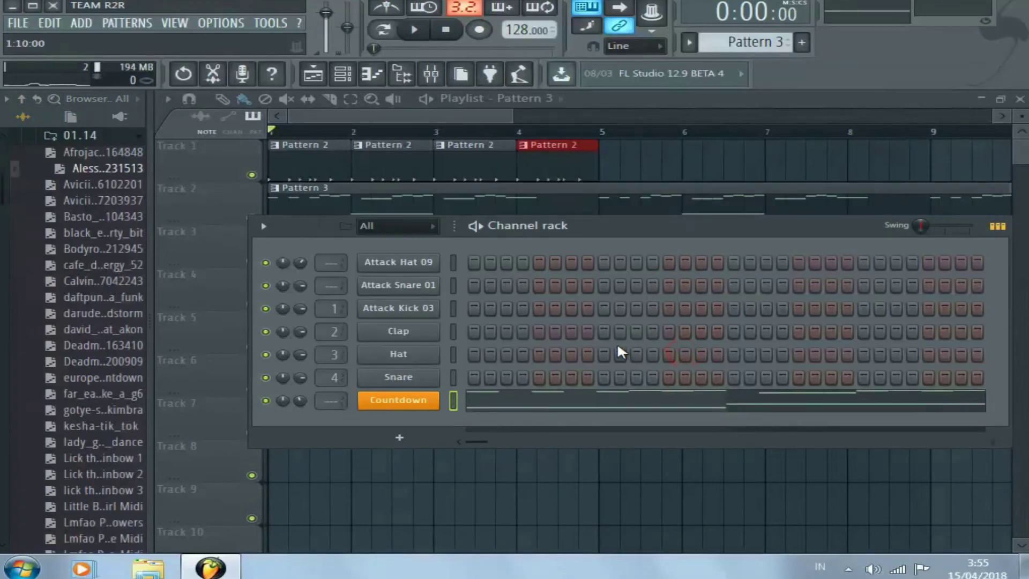
key(space)
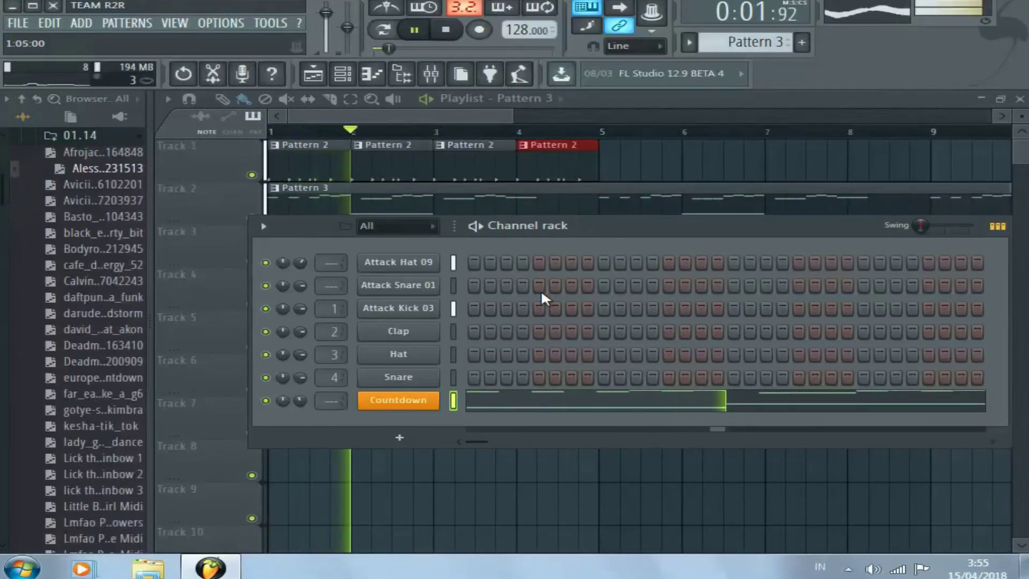
key(space)
Open the Countdown channel's Sytrus, step forward through its presets to Detuned saw 2 during playback, and close the plugin window
click(433, 403)
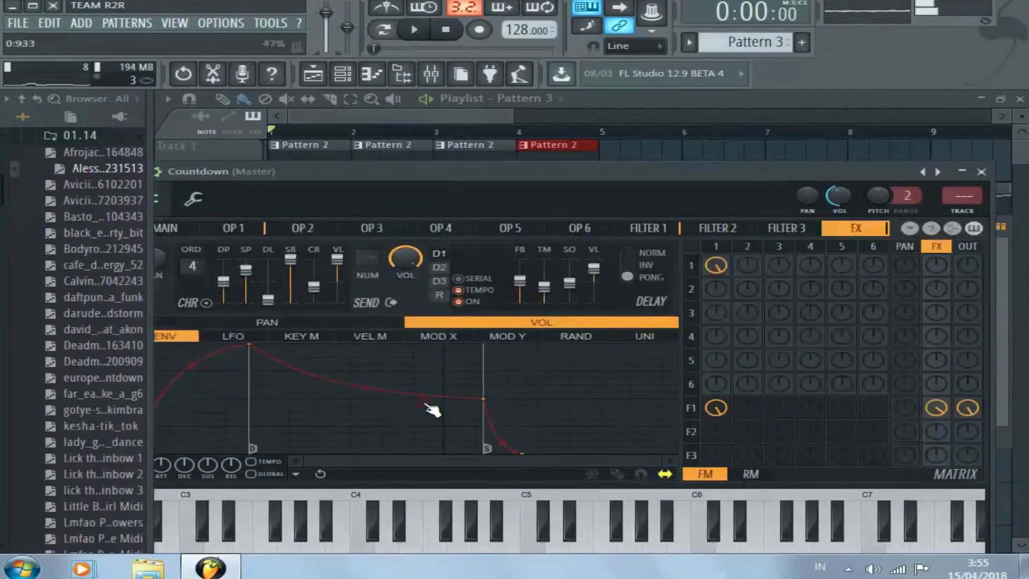
click(938, 172)
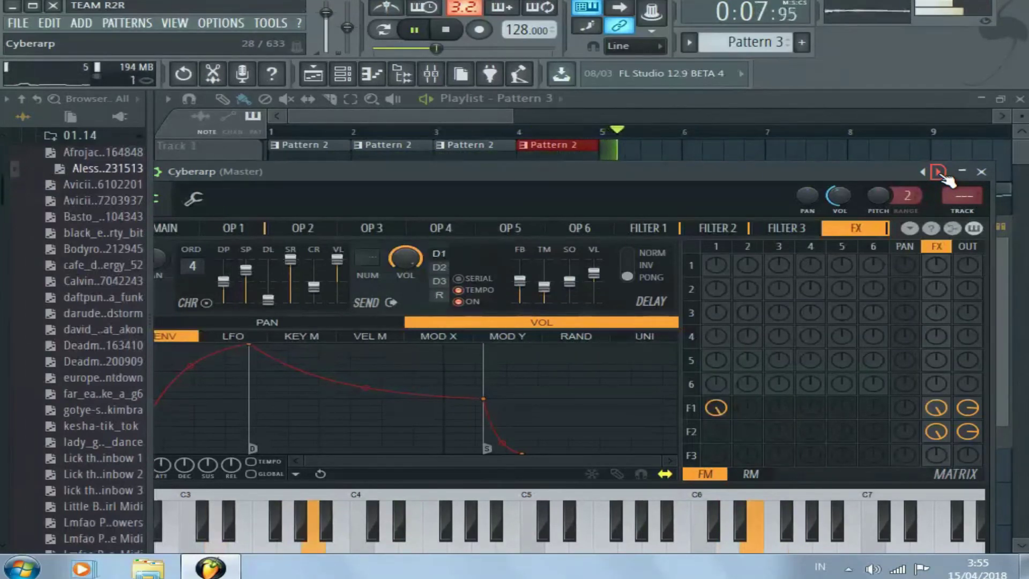
click(938, 172)
key(space)
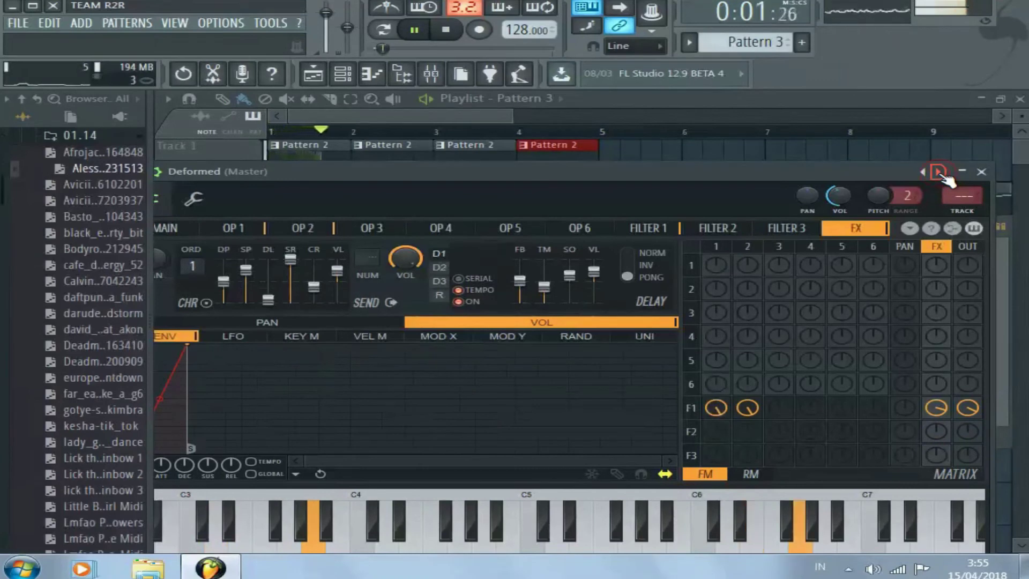
click(938, 172)
click(938, 173)
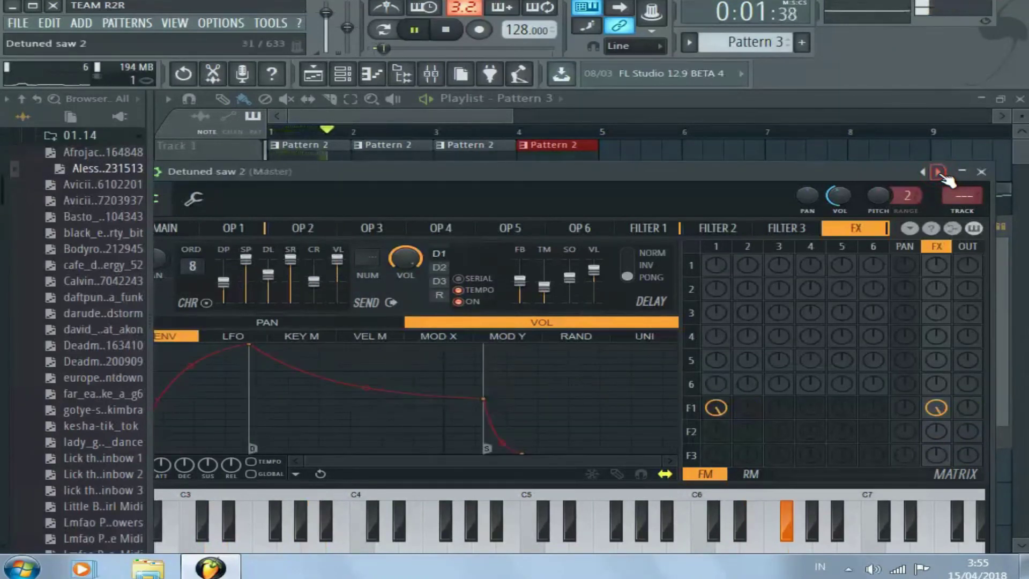
click(982, 172)
Duplicate the Pattern 2 clips on Track 1 twice, extending the four-bar drum sequence through bar 16
drag(510, 115, 668, 124)
click(350, 100)
drag(477, 157, 271, 135)
key(ctrl+b)
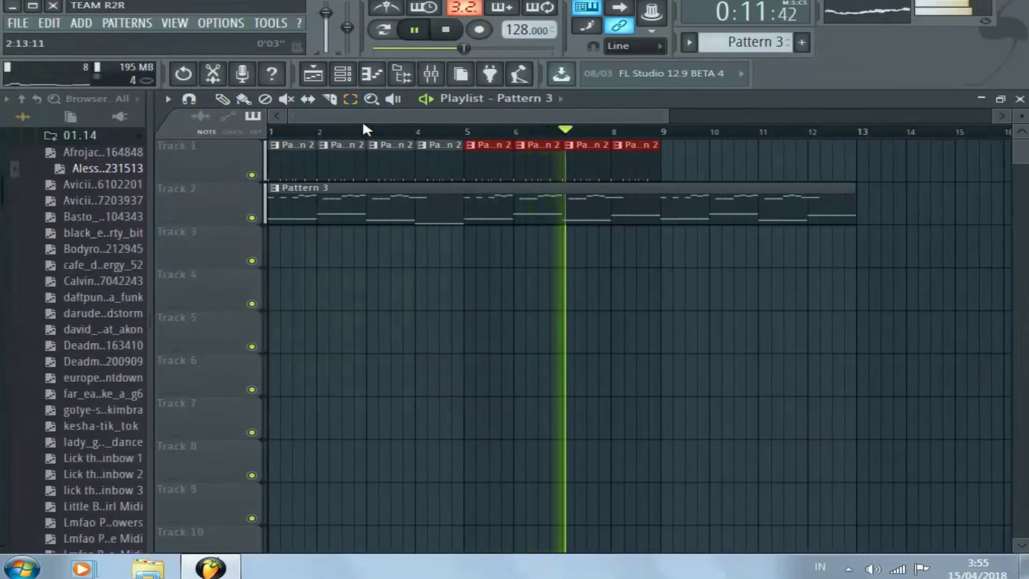
drag(699, 180, 270, 137)
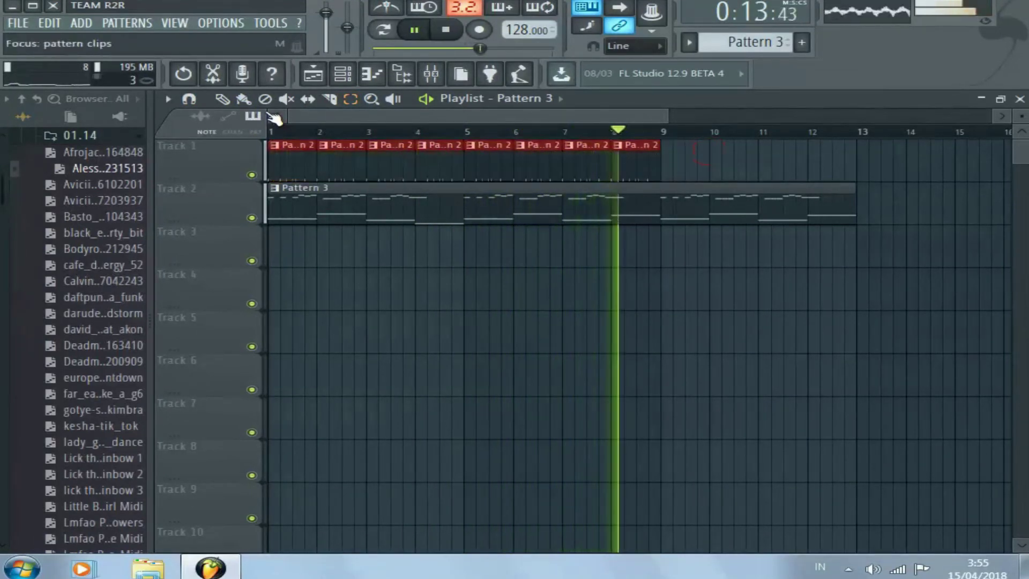
key(ctrl+b)
Delete the four Pattern 2 clips in bars 13 to 16 so the drums end together with Pattern 3
scroll(274, 117, right, 3)
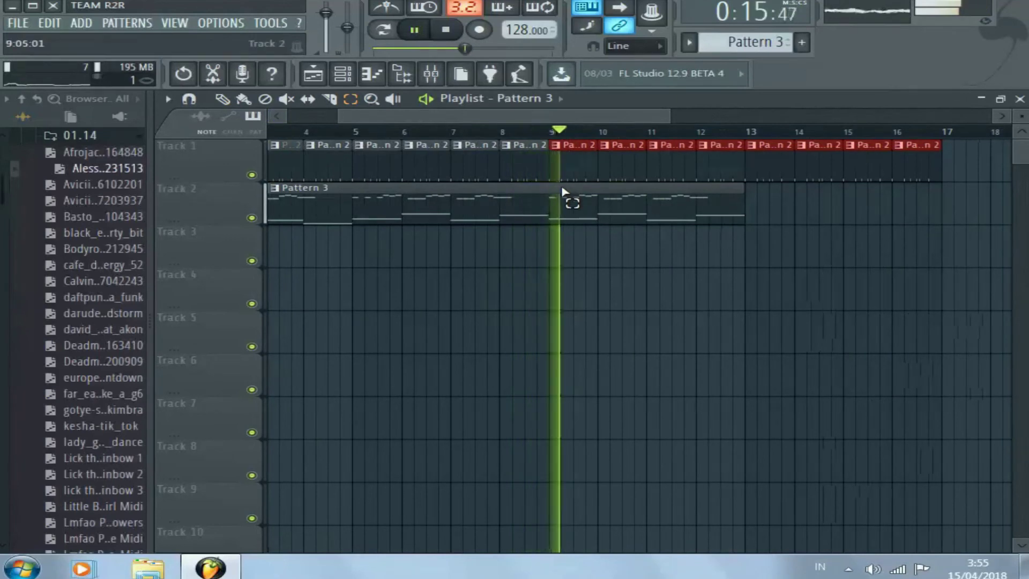
drag(953, 212, 757, 148)
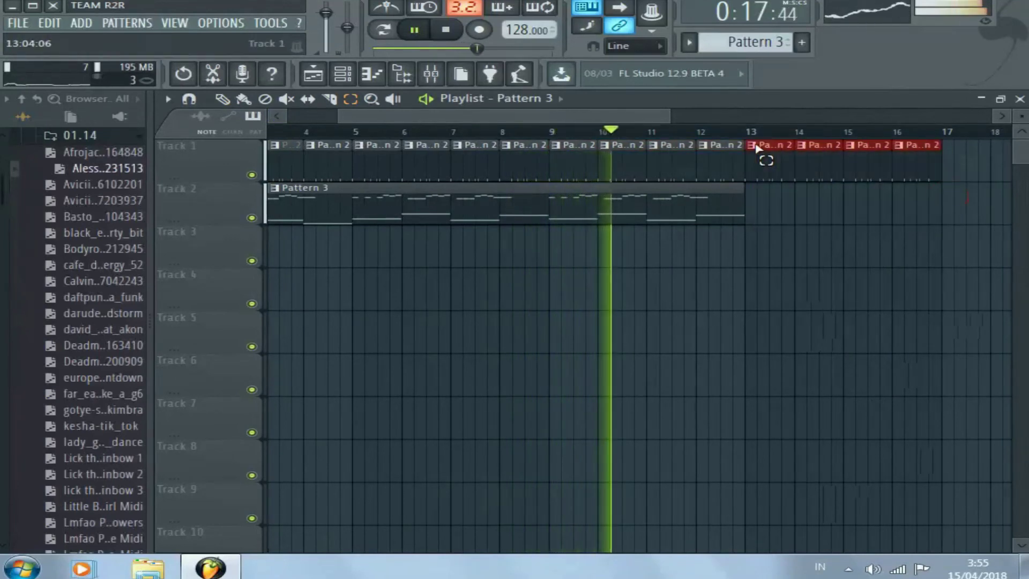
key(Delete)
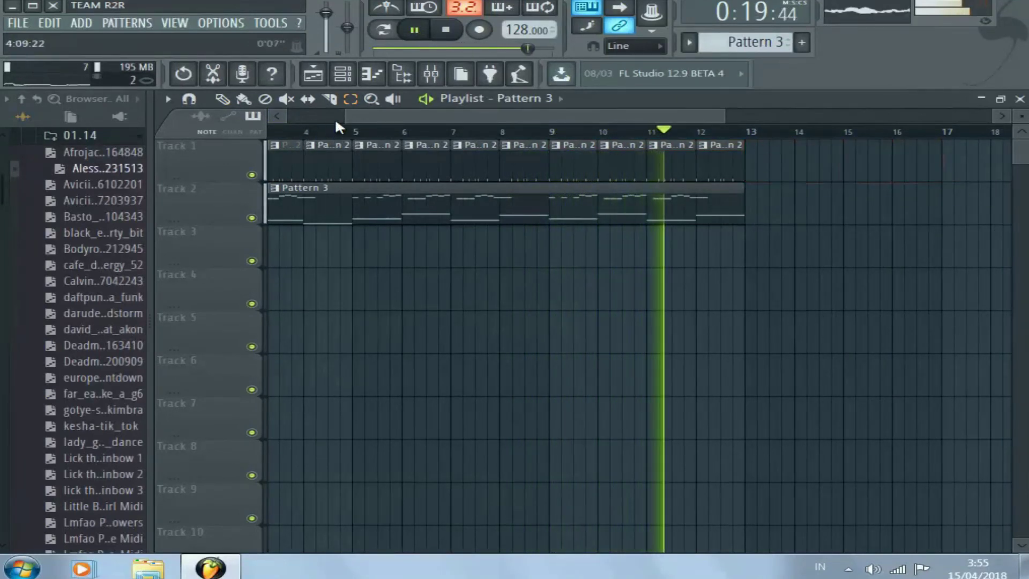
drag(346, 116, 255, 116)
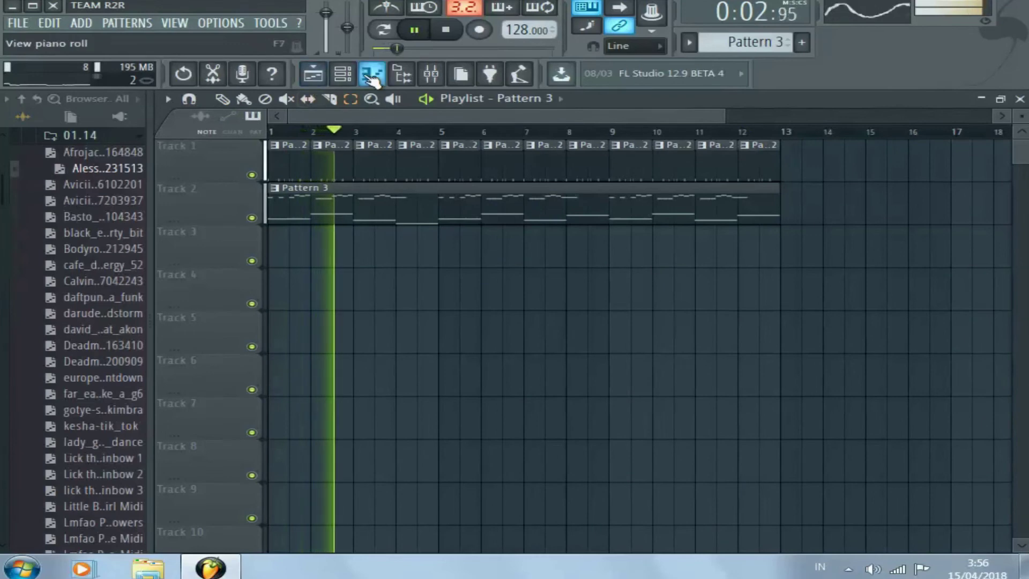
Open Sytrus on the Detuned saw 2 channel from the channel rack, advance to the next preset, and stop playback
click(343, 73)
click(375, 401)
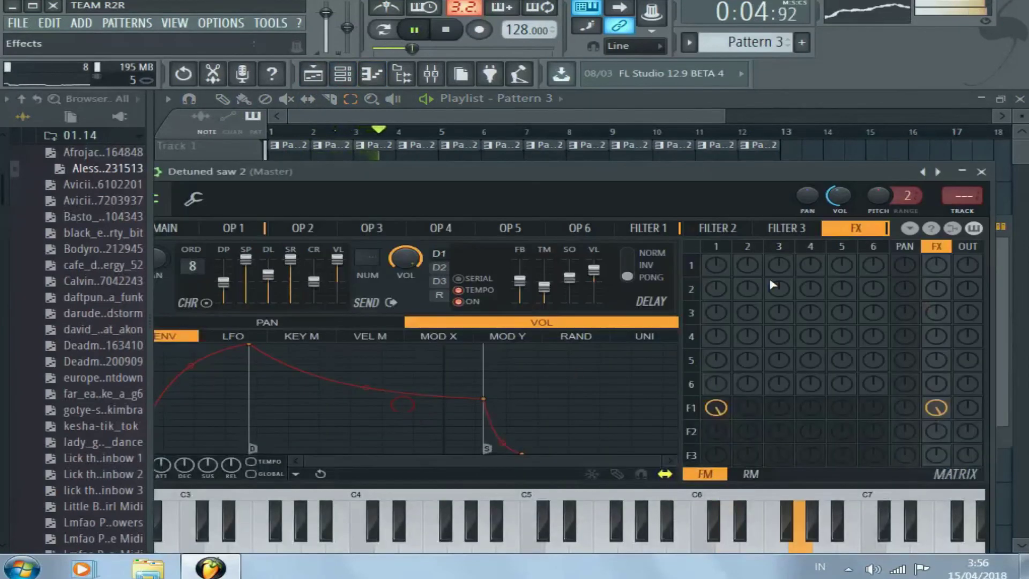
click(939, 173)
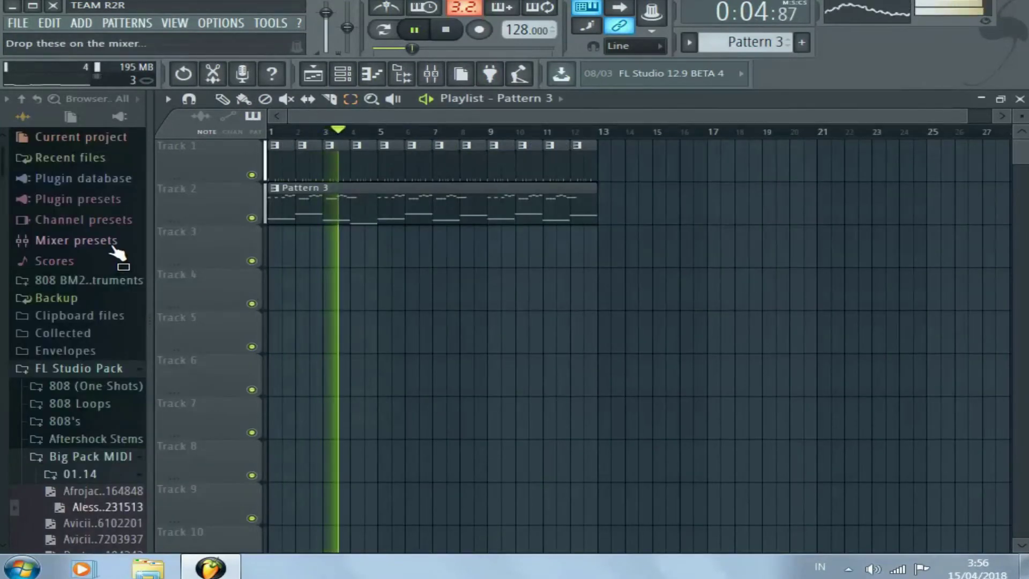
key(space)
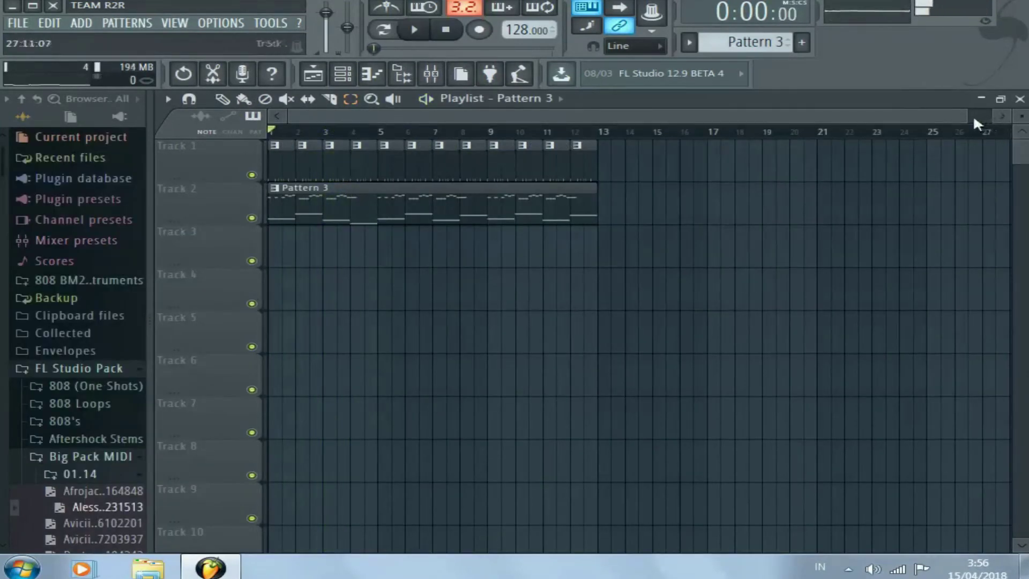
Open the save dialog for exporting the song as an MP3 file and cancel it
drag(967, 116, 1024, 114)
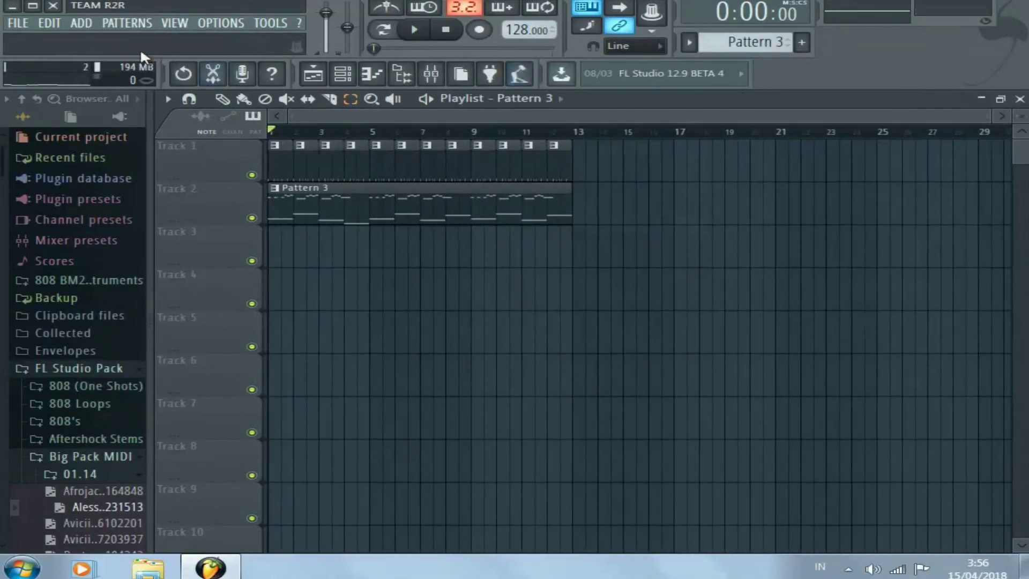
click(21, 23)
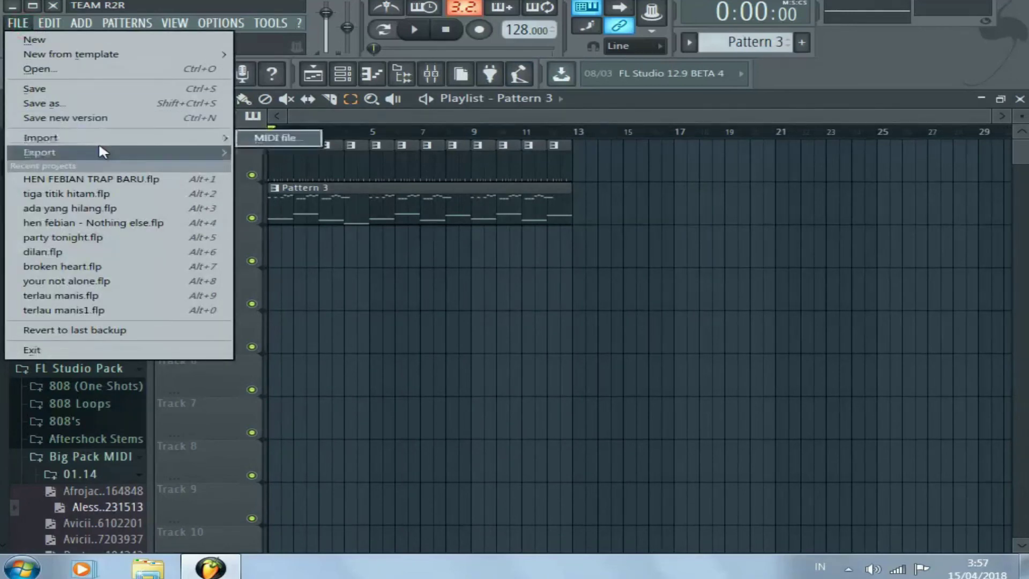
mouse_move(101, 142)
mouse_move(161, 152)
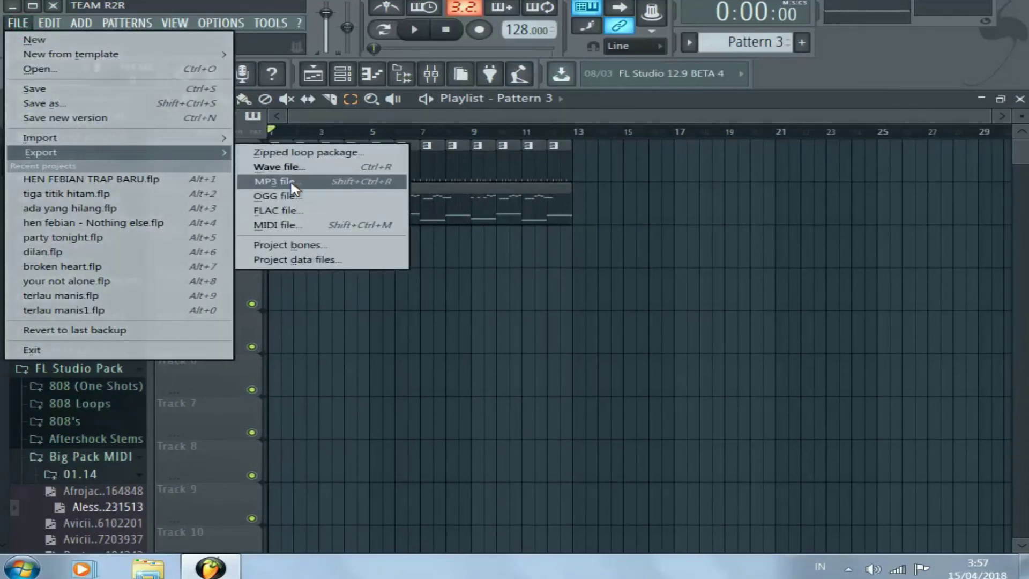
click(290, 182)
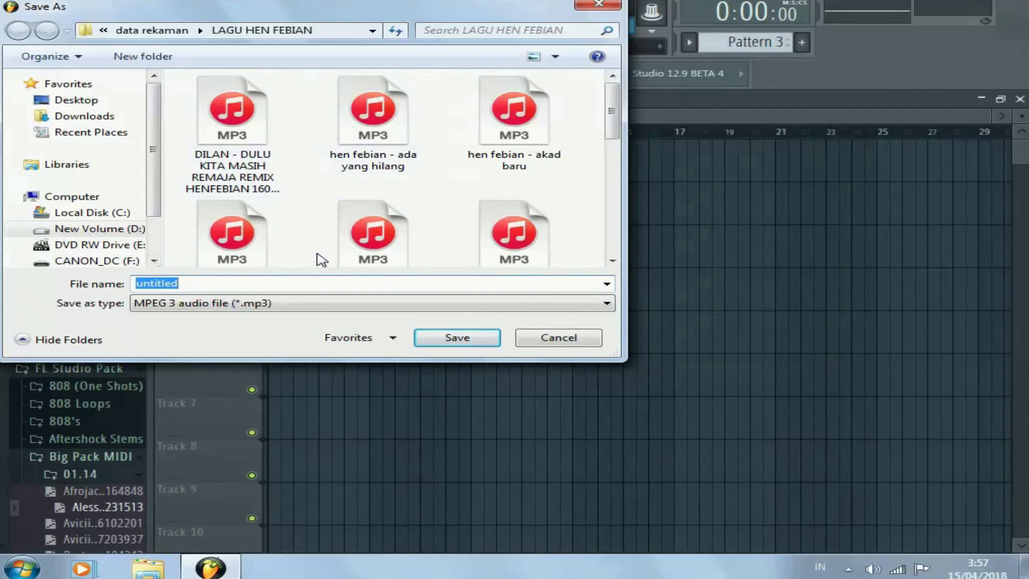
click(543, 340)
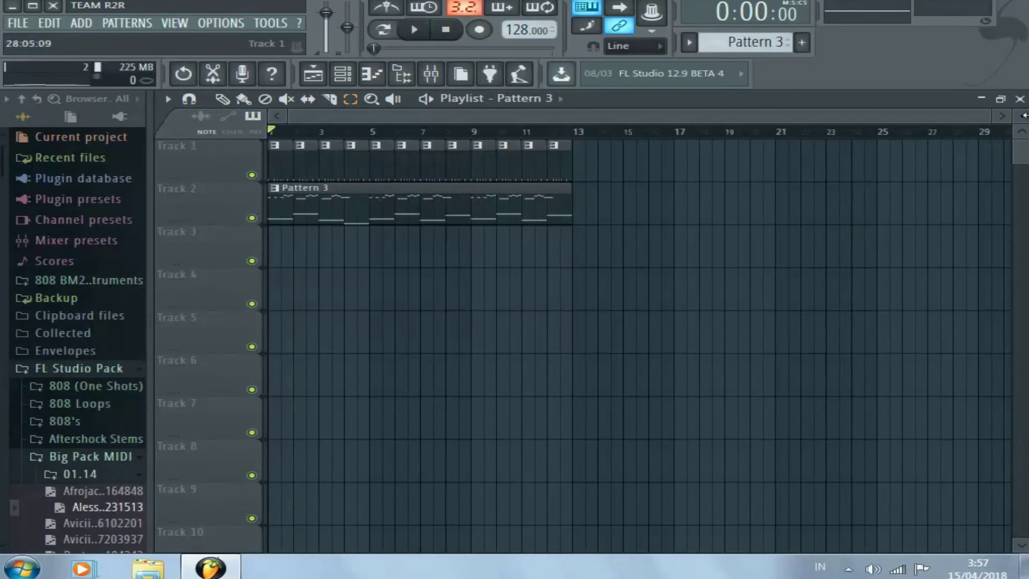
drag(986, 120, 1002, 114)
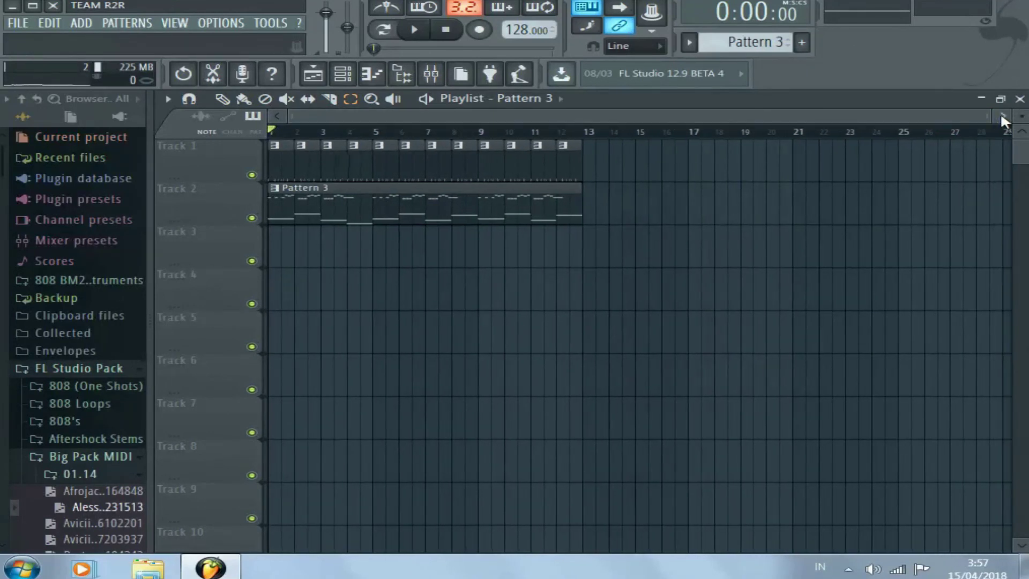